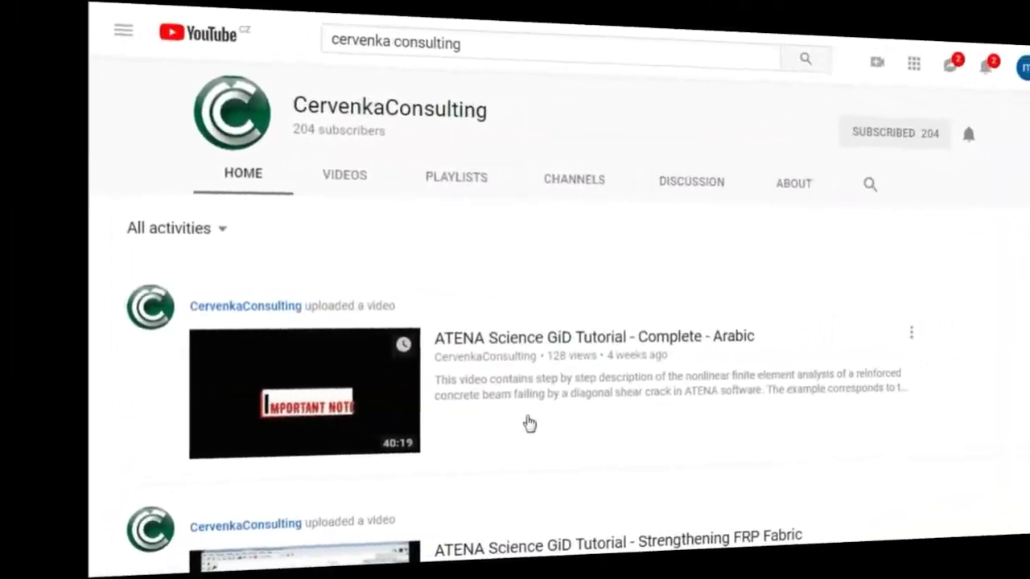
pyautogui.scroll(-1, 528, 424)
pyautogui.scroll(-1, 528, 424)
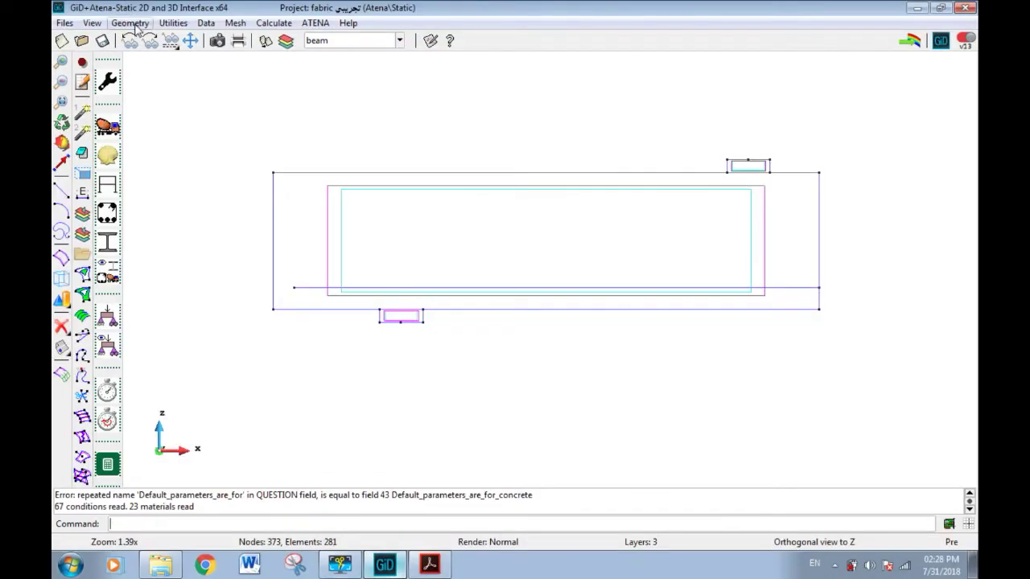
# Create a geometry point at coordinates 0.405,0,0 on the beam's lower edge
pyautogui.click(130, 23)
pyautogui.moveTo(170, 62)
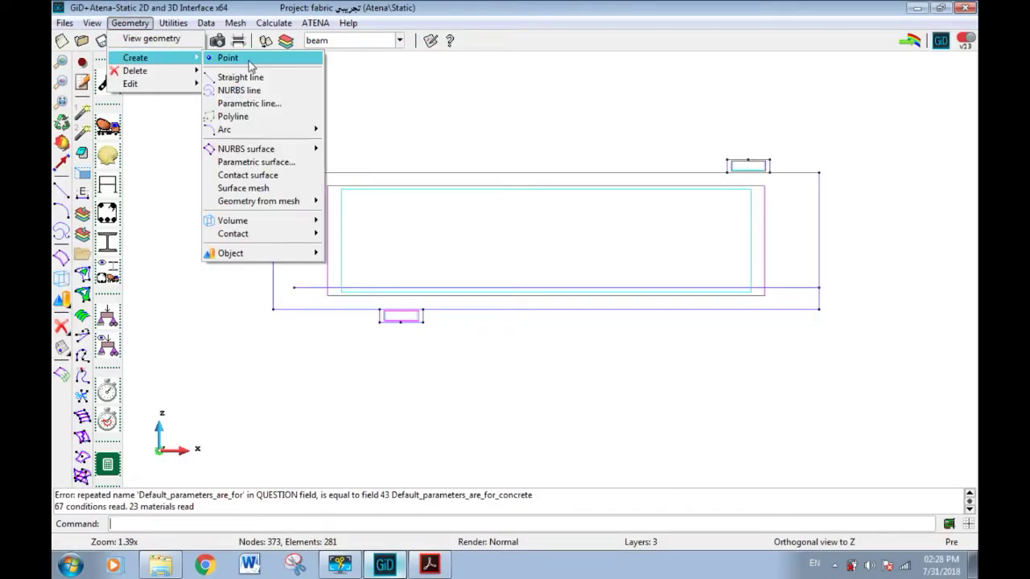
pyautogui.click(249, 63)
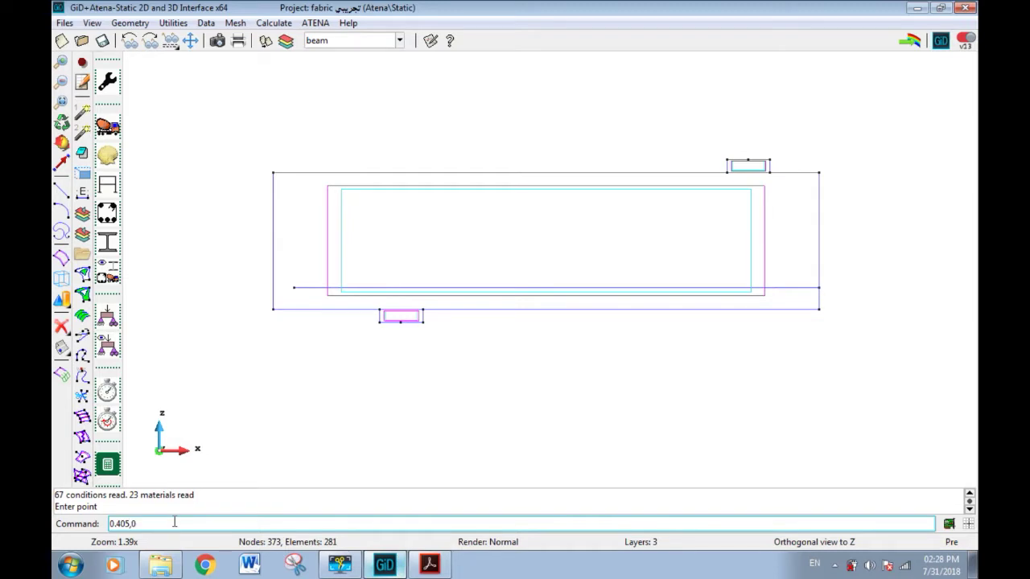
pyautogui.press('Return')
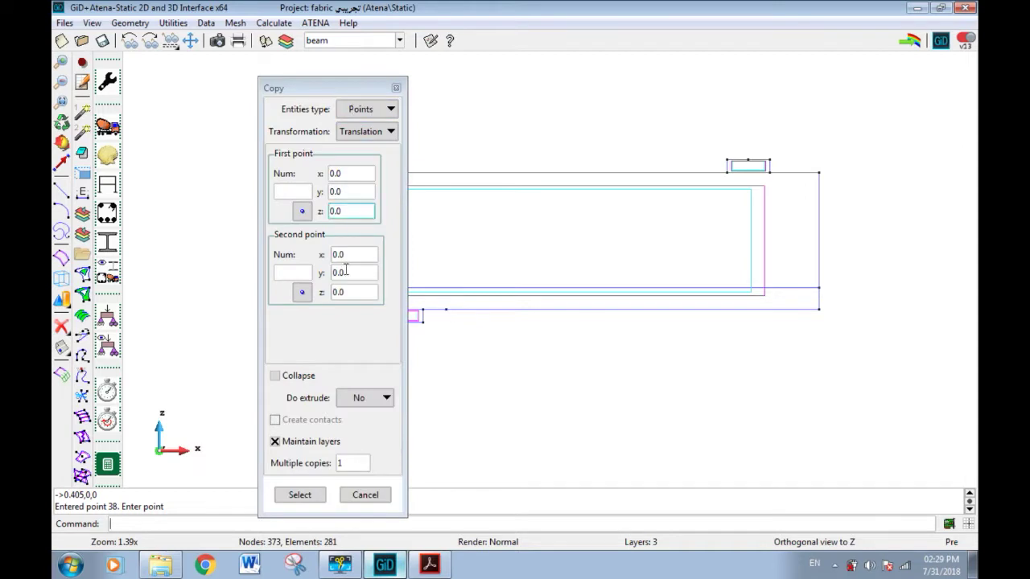
# Copy the new point by a translation of 0.32 in z, extruding lines, to form a vertical line on the beam's side
pyautogui.click(356, 399)
pyautogui.click(374, 431)
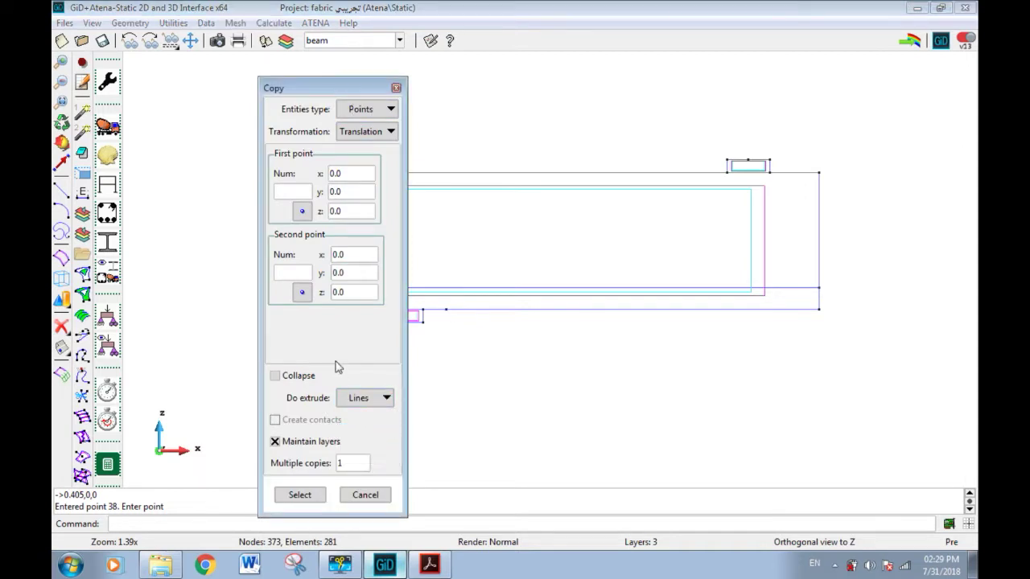
pyautogui.moveTo(347, 95); pyautogui.dragTo(678, 107)
pyautogui.click(686, 306)
pyautogui.press('BackSpace')
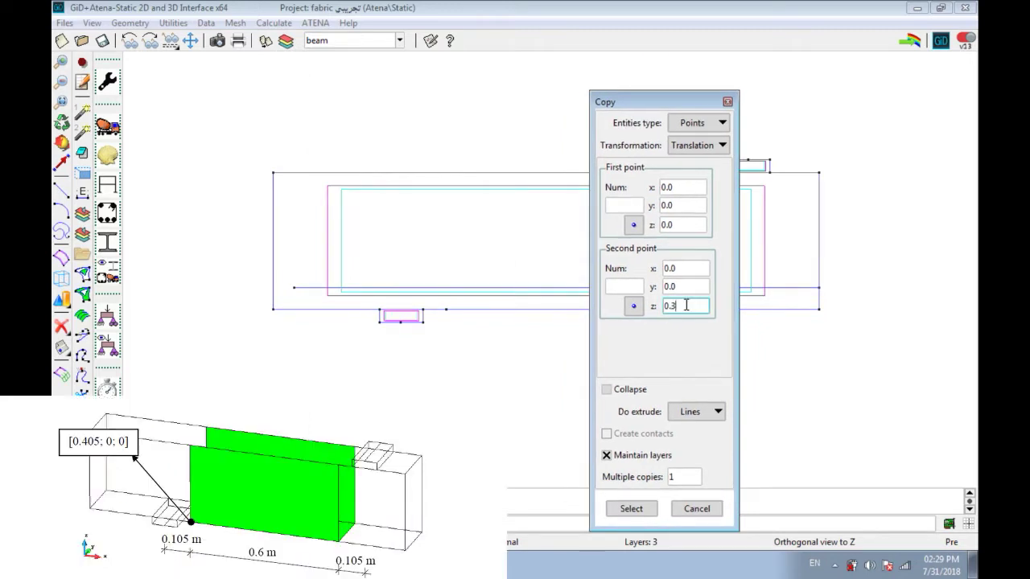
pyautogui.click(632, 509)
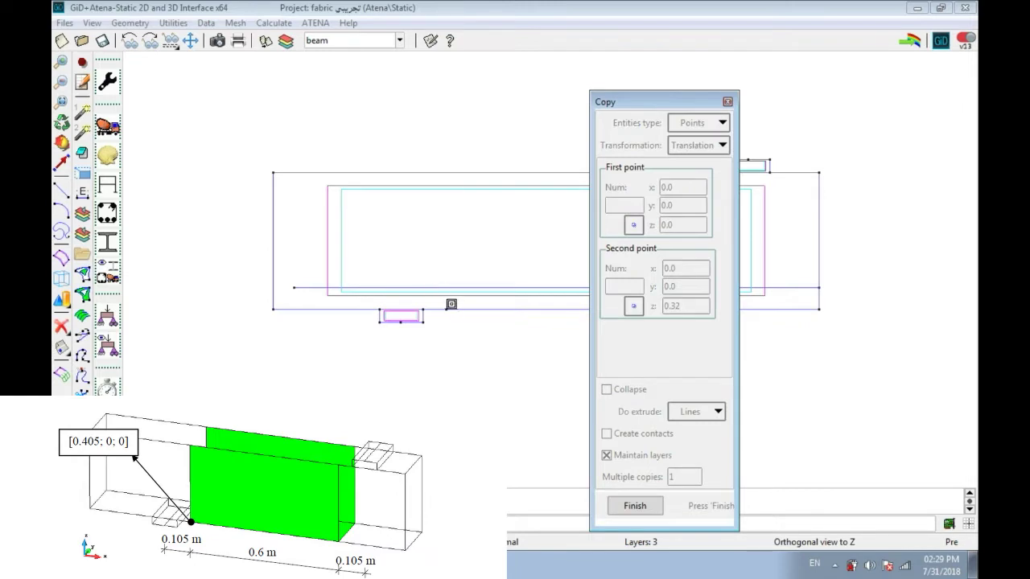
pyautogui.press('Escape')
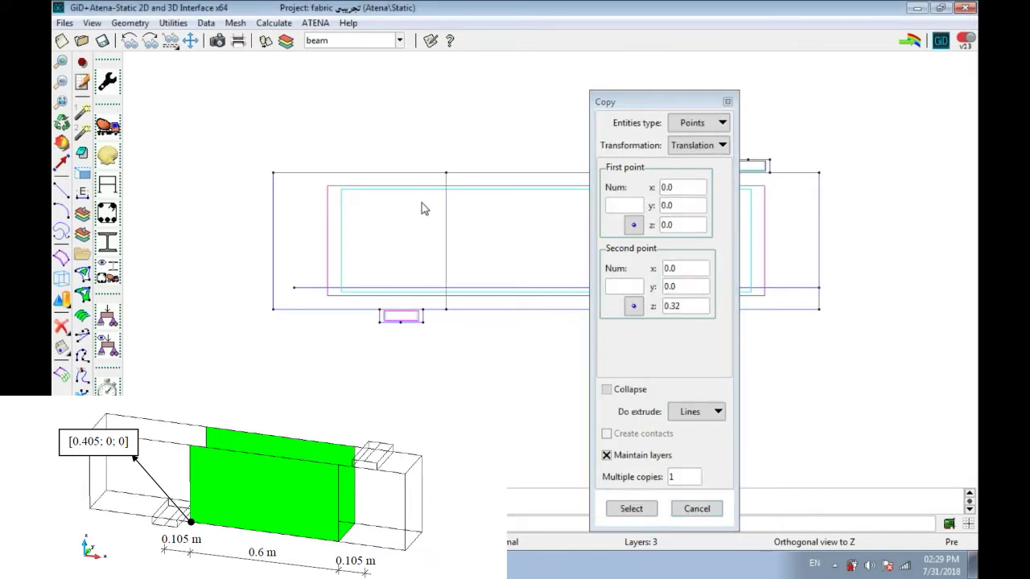
# Copy the vertical line by a translation of 0.6 in x, extruding surfaces, to form the side sheet
pyautogui.click(703, 126)
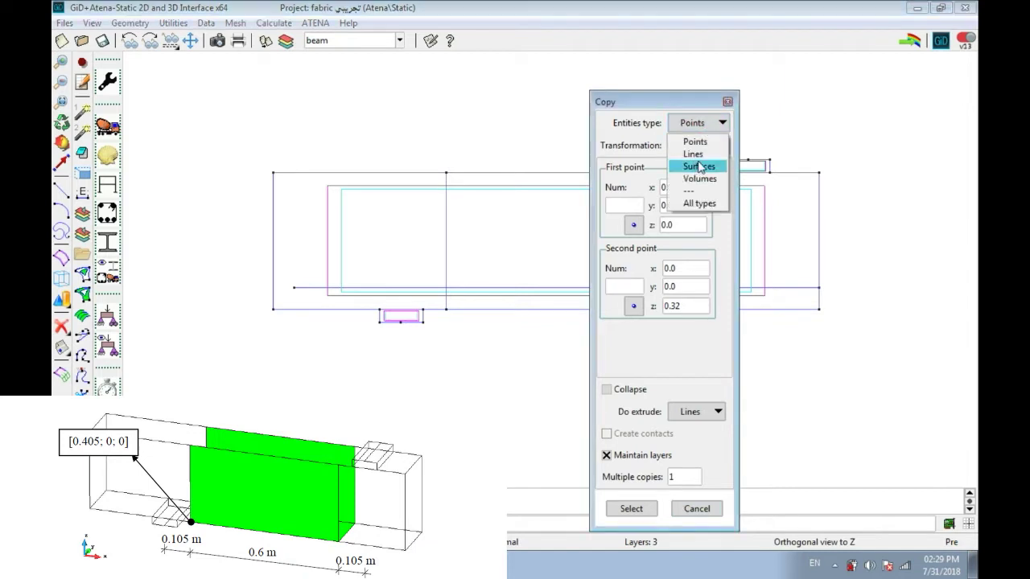
pyautogui.click(693, 154)
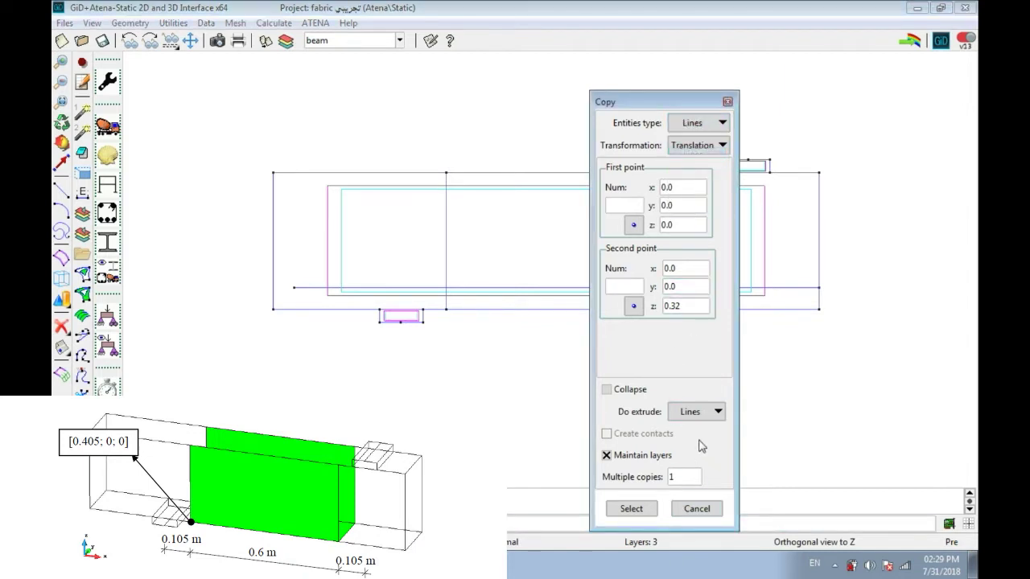
pyautogui.click(714, 412)
pyautogui.click(709, 456)
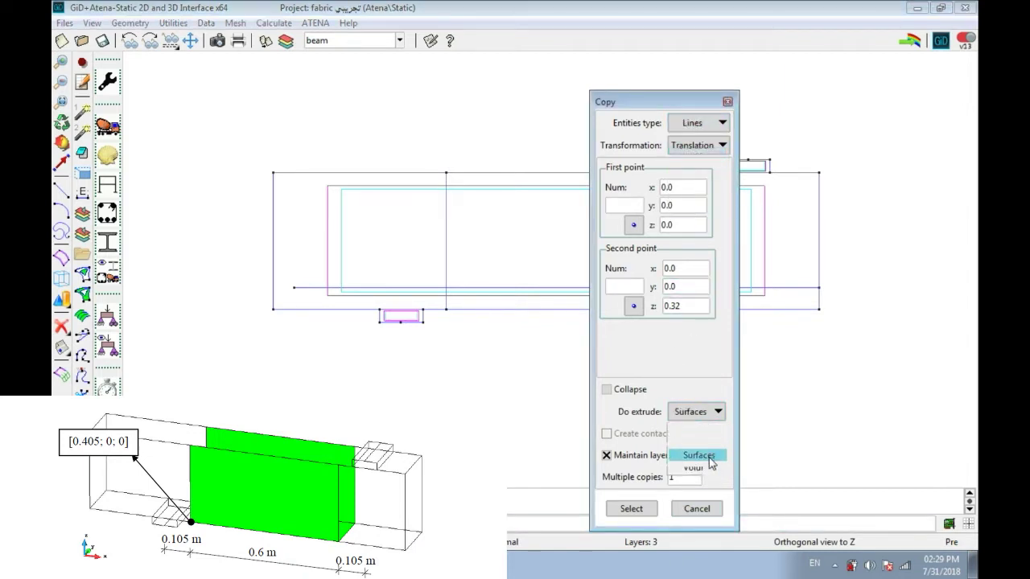
pyautogui.click(686, 268)
pyautogui.click(686, 306)
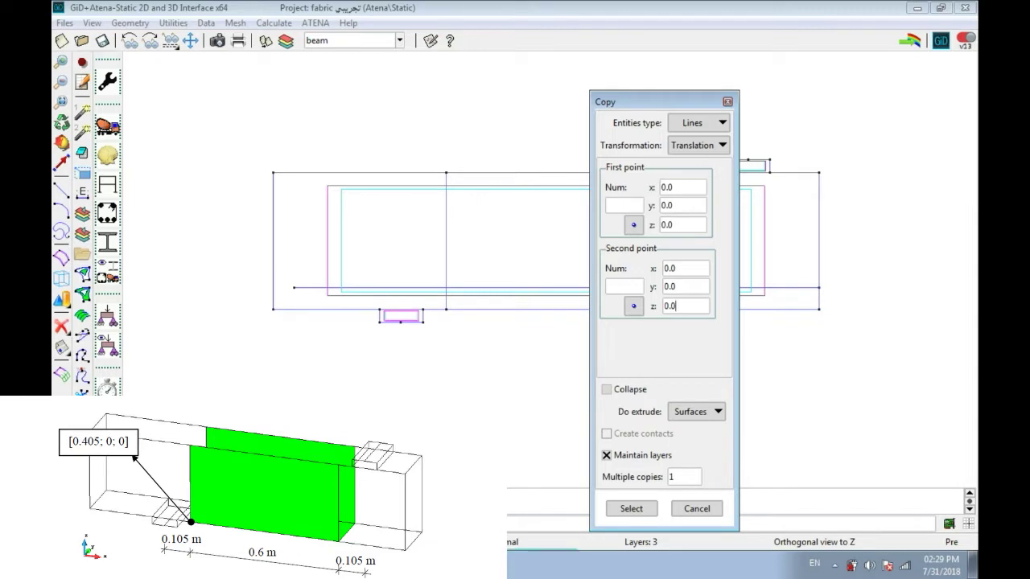
pyautogui.click(697, 272)
pyautogui.click(631, 509)
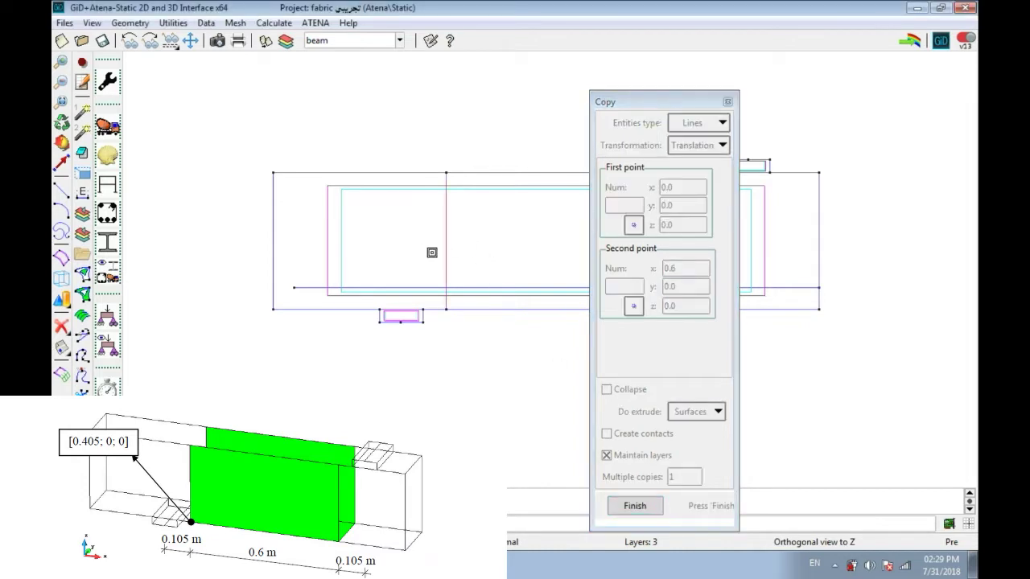
pyautogui.press('Escape')
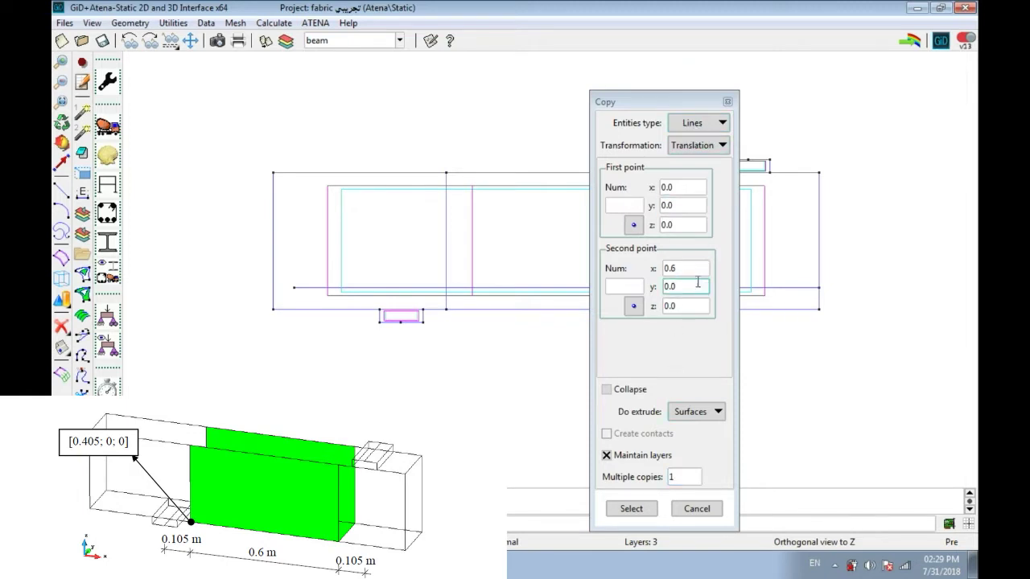
# Copy the side surface to the beam's opposite face by a translation of 0.19 in y without extrusion
pyautogui.click(711, 125)
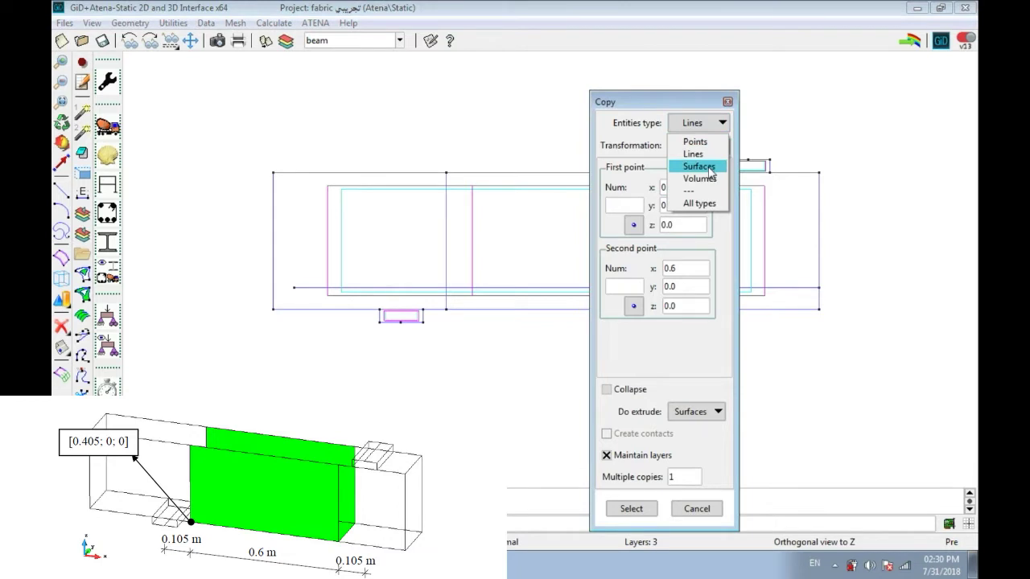
pyautogui.click(698, 167)
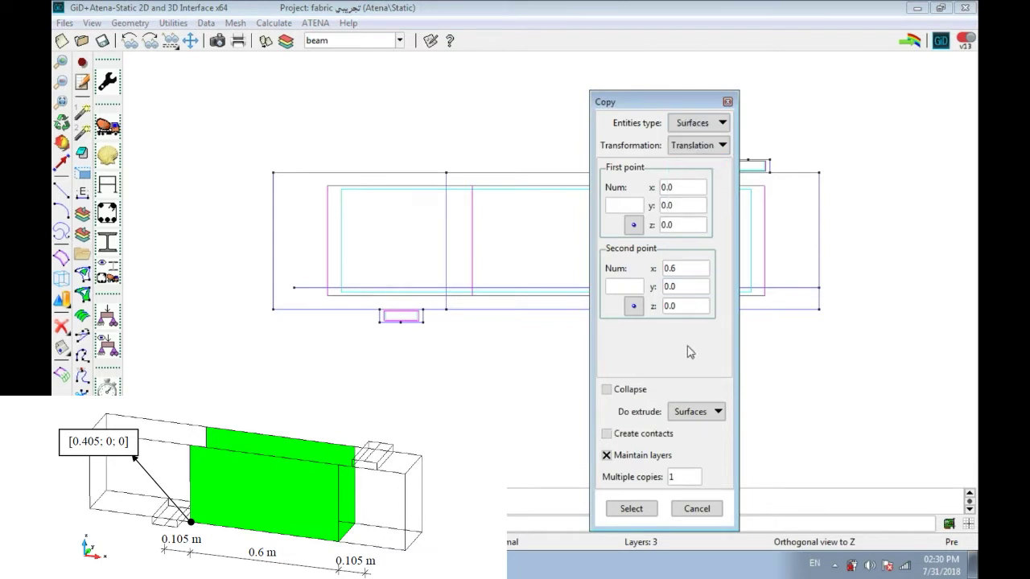
pyautogui.click(696, 417)
pyautogui.click(695, 428)
pyautogui.click(680, 268)
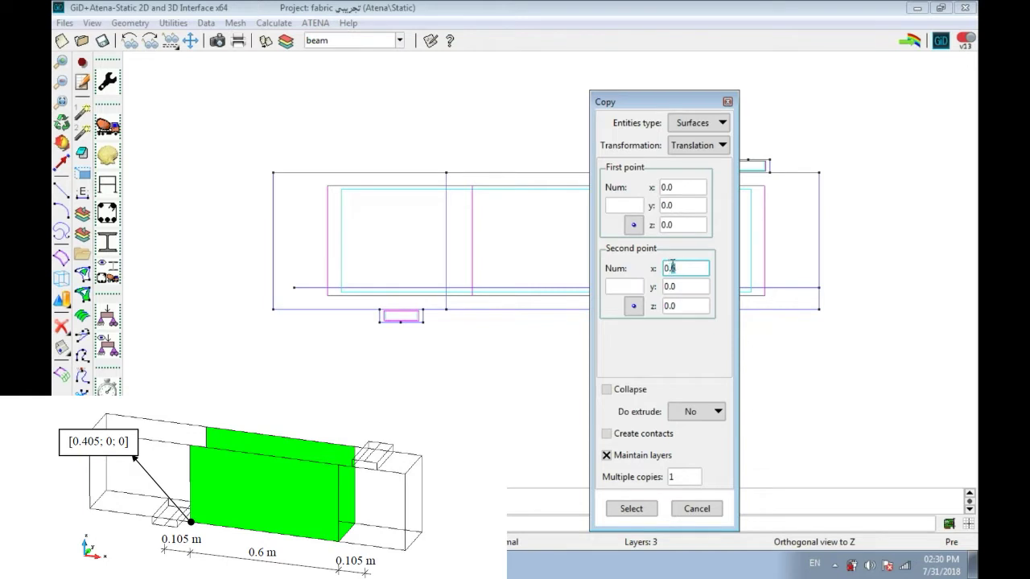
pyautogui.click(705, 293)
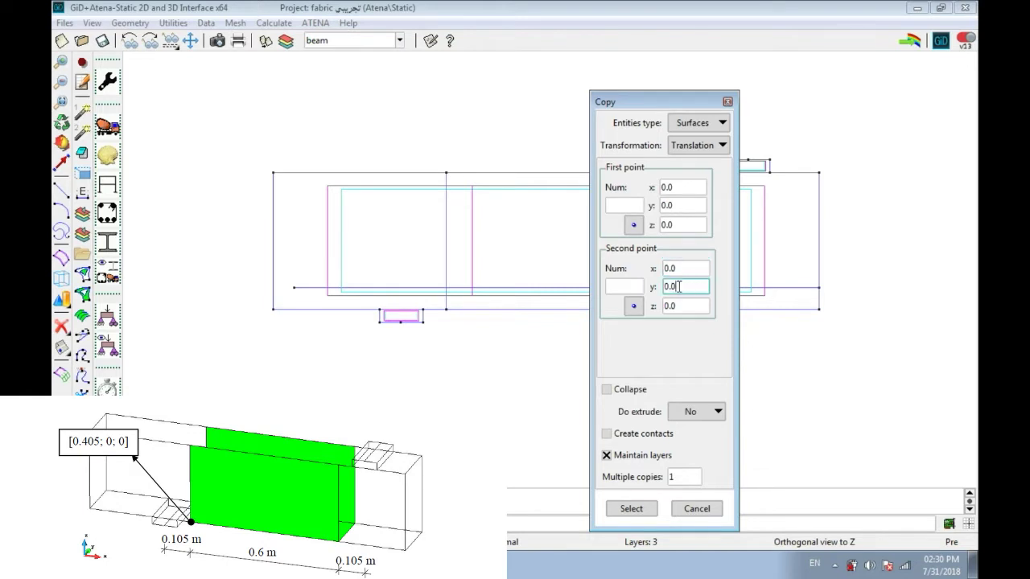
pyautogui.moveTo(672, 287); pyautogui.dragTo(688, 324)
pyautogui.click(631, 509)
pyautogui.click(470, 274)
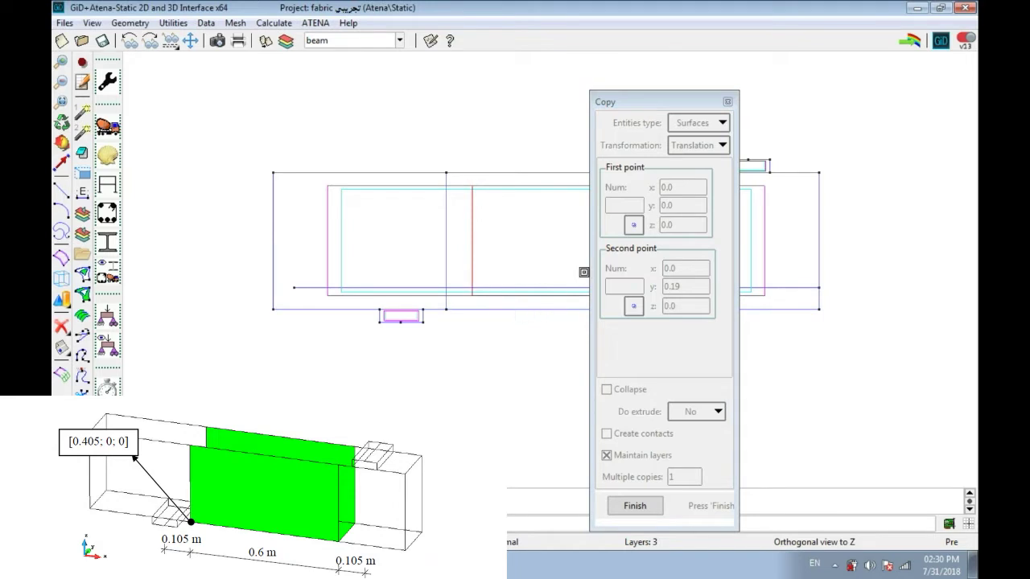
pyautogui.click(635, 506)
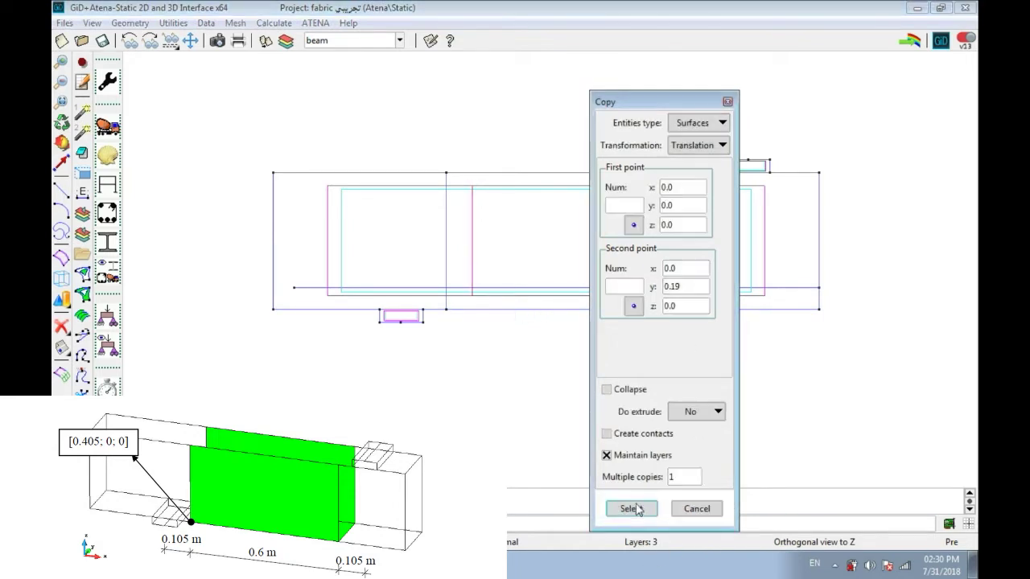
pyautogui.click(697, 509)
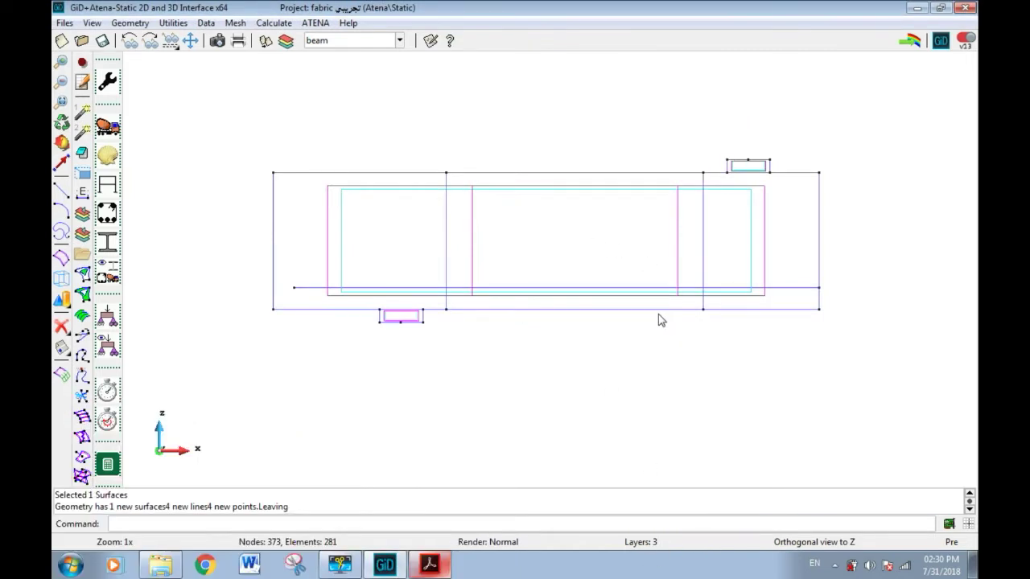
# Draw a straight line across the beam's underside joining the existing lower corner points of both side surfaces at their higher-x end
pyautogui.hotkey('ctrl', 'r')
pyautogui.moveTo(635, 289); pyautogui.dragTo(675, 304)
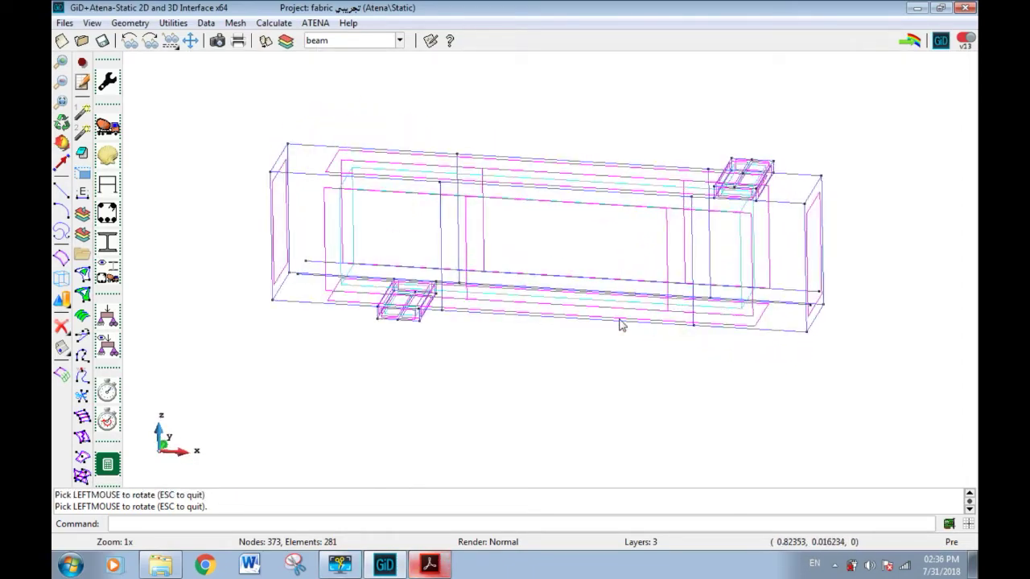
pyautogui.moveTo(614, 285); pyautogui.dragTo(402, 195)
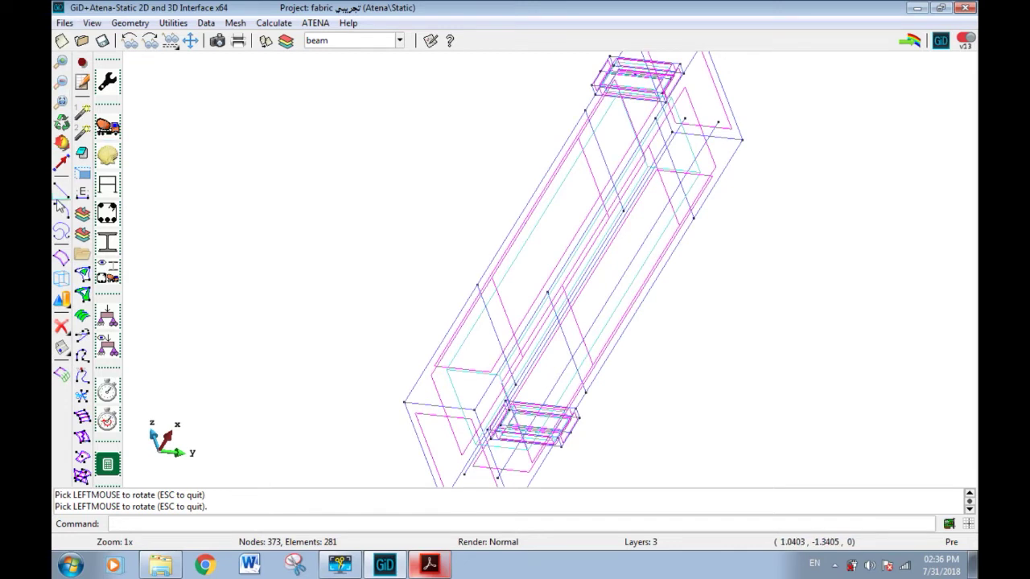
pyautogui.click(61, 190)
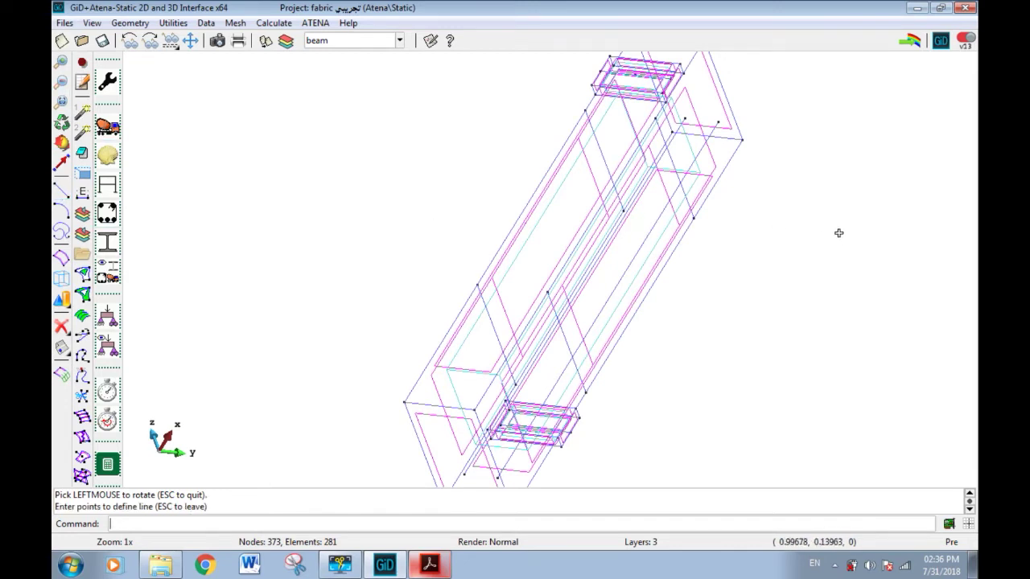
pyautogui.hotkey('ctrl', 'a')
pyautogui.click(623, 210)
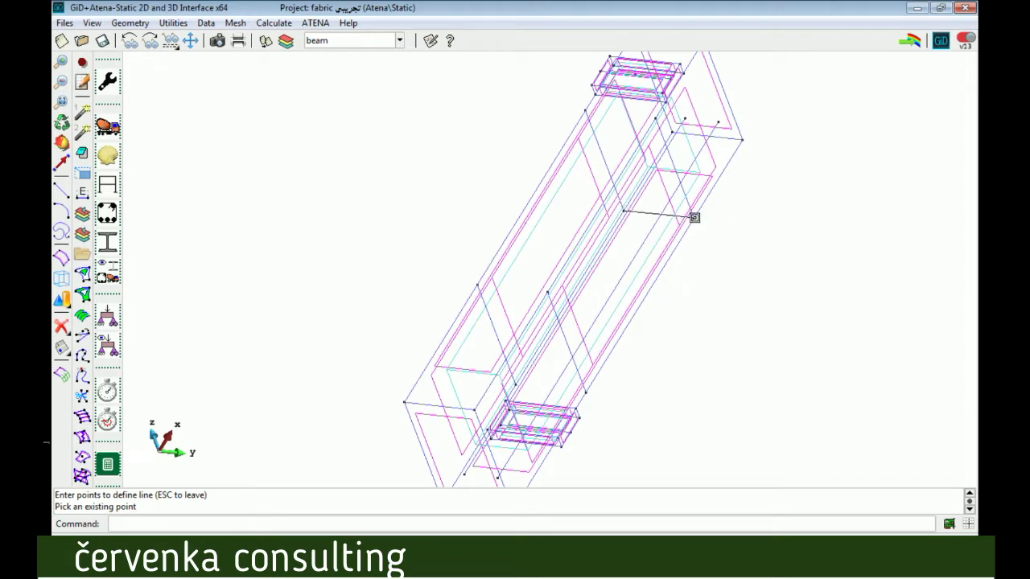
pyautogui.click(693, 218)
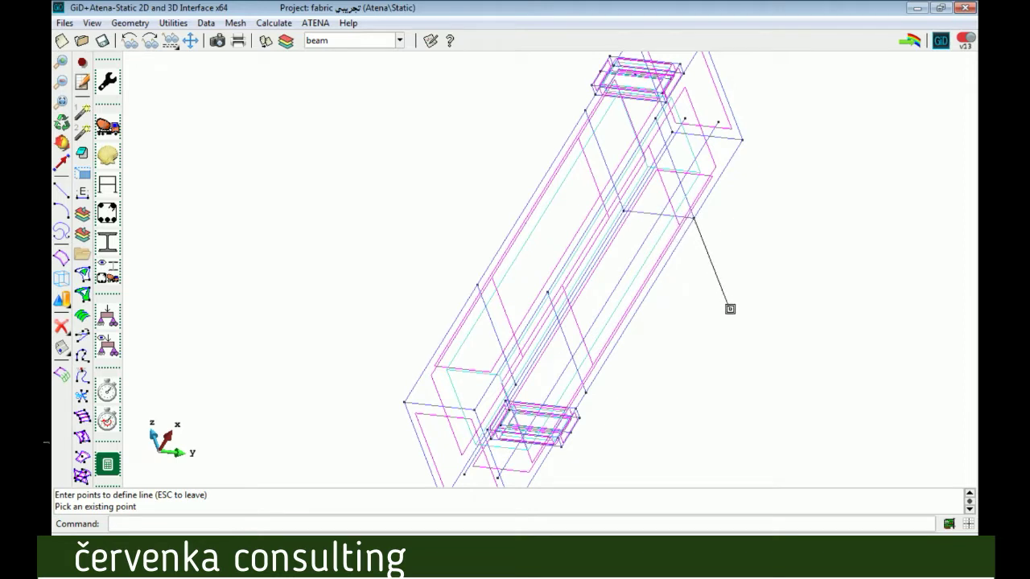
pyautogui.press('Escape')
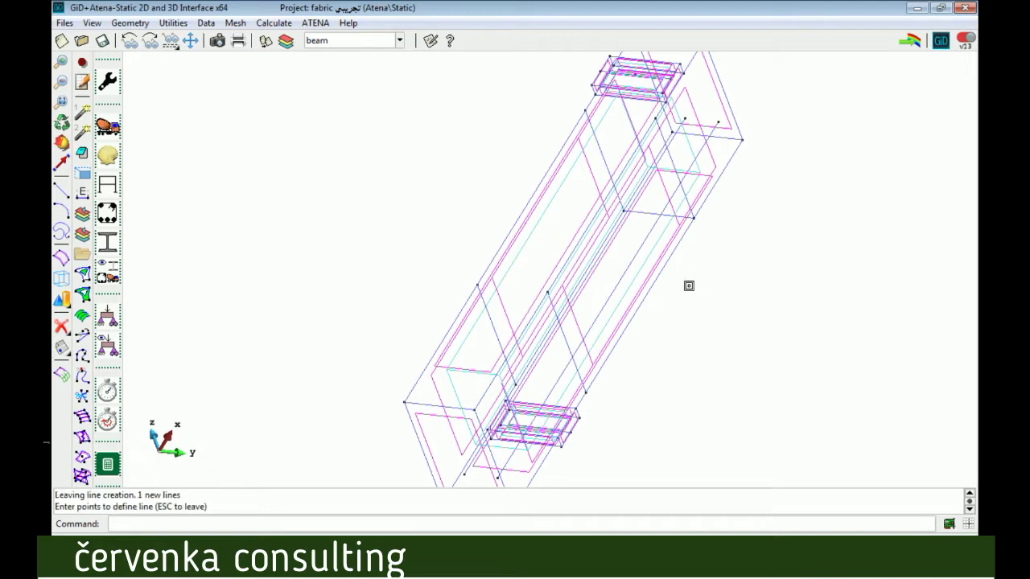
# Copy the underside cross line by a translation of -0.6 in x, extruding surfaces, to form the bottom sheet
pyautogui.hotkey('ctrl', 'c')
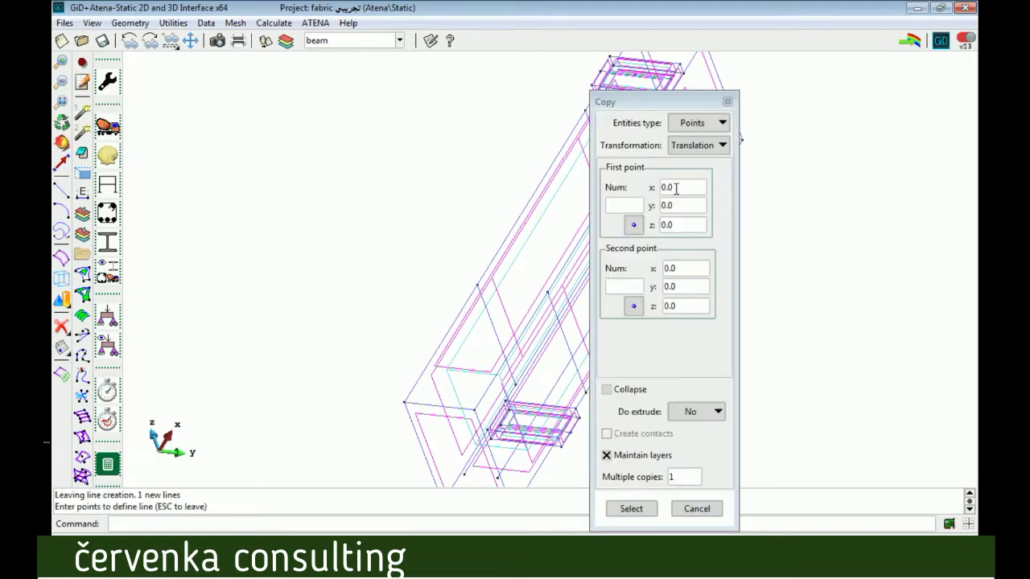
pyautogui.moveTo(680, 102); pyautogui.dragTo(861, 91)
pyautogui.click(880, 109)
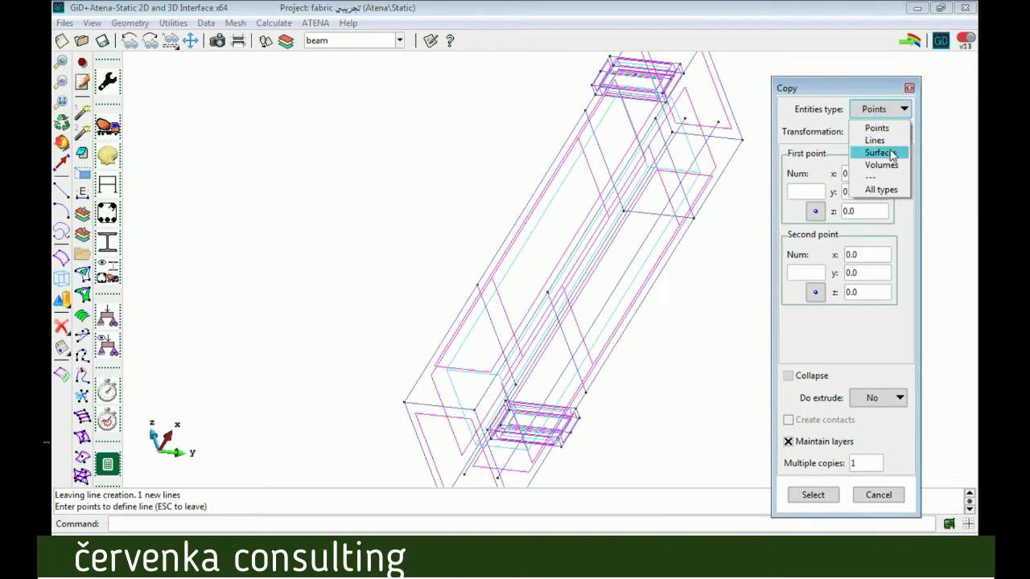
pyautogui.click(875, 140)
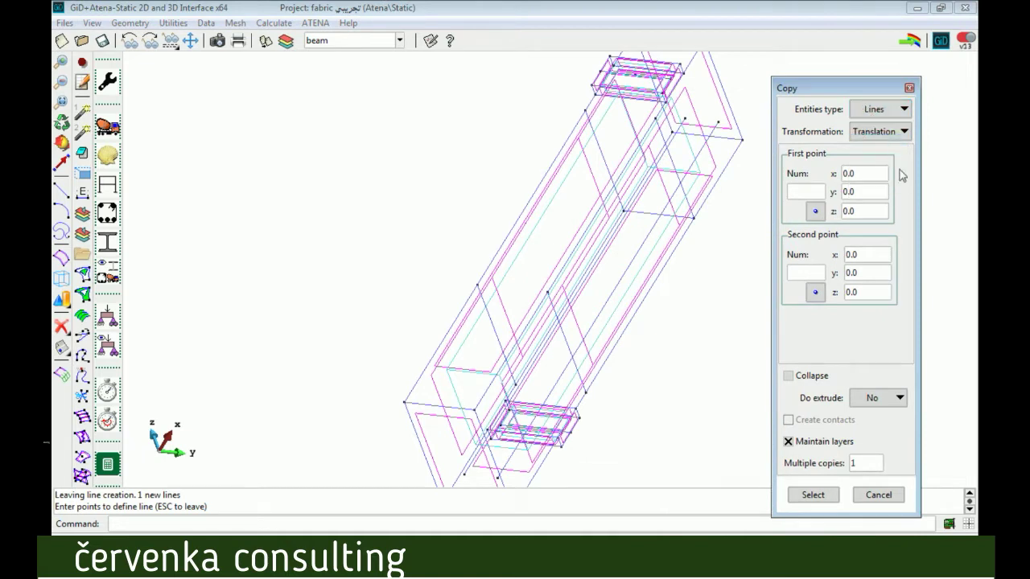
pyautogui.click(876, 398)
pyautogui.click(882, 439)
pyautogui.click(847, 291)
pyautogui.write('-0.6')
pyautogui.click(819, 493)
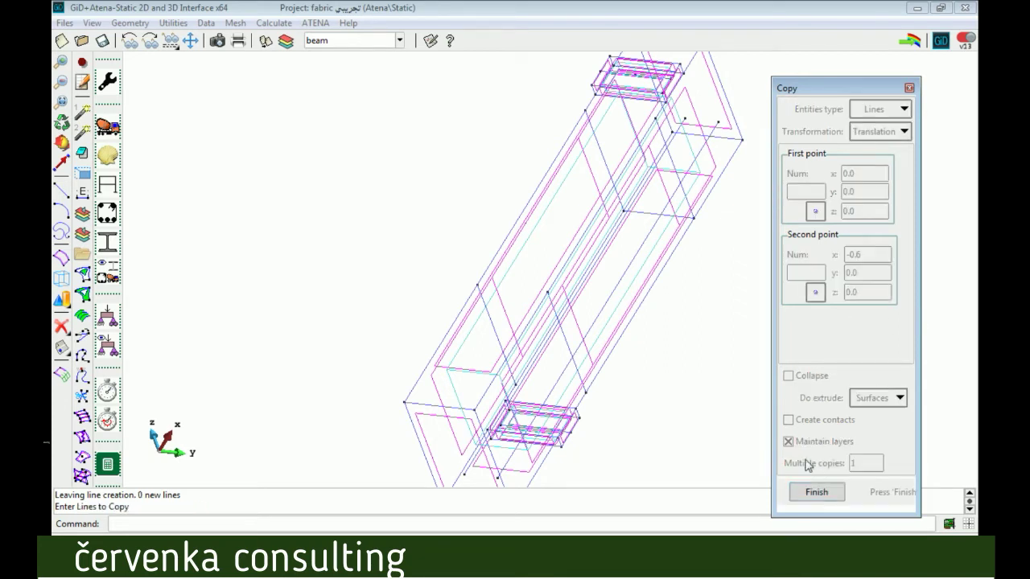
pyautogui.click(647, 213)
pyautogui.press('Escape')
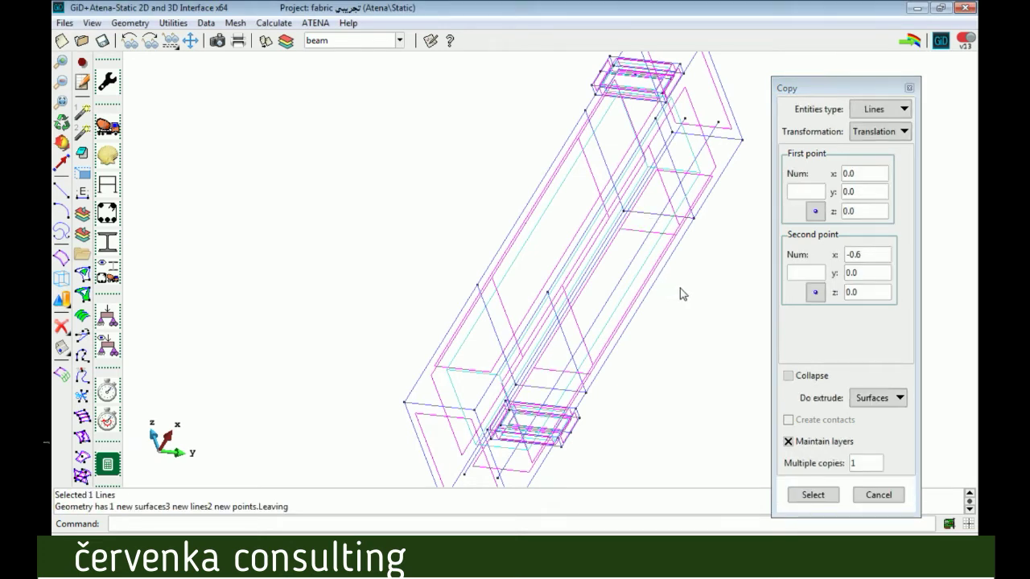
pyautogui.click(877, 495)
# Create a new layer named wrap interface and make it the layer in use
pyautogui.rightClick(283, 216)
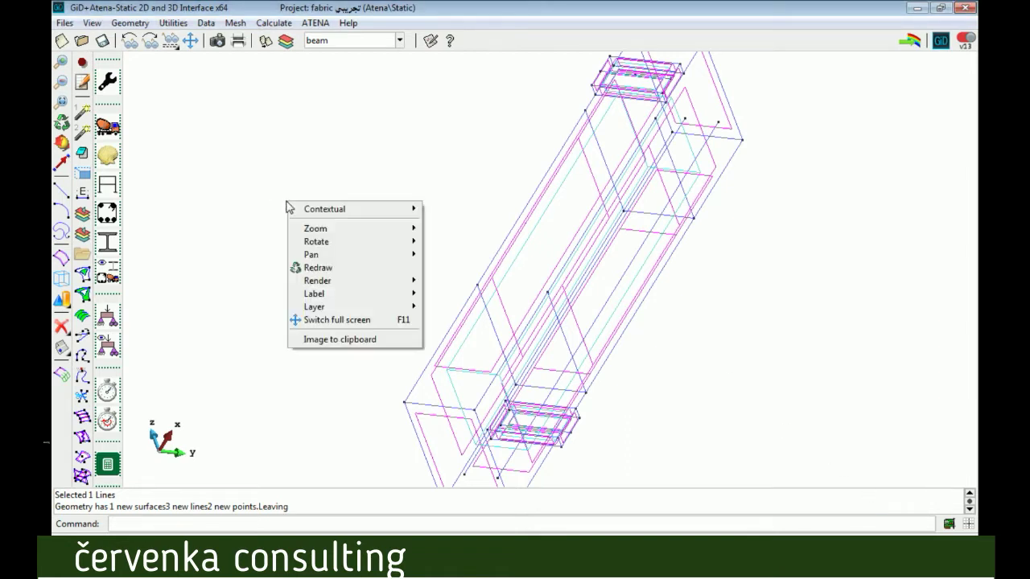
pyautogui.click(338, 306)
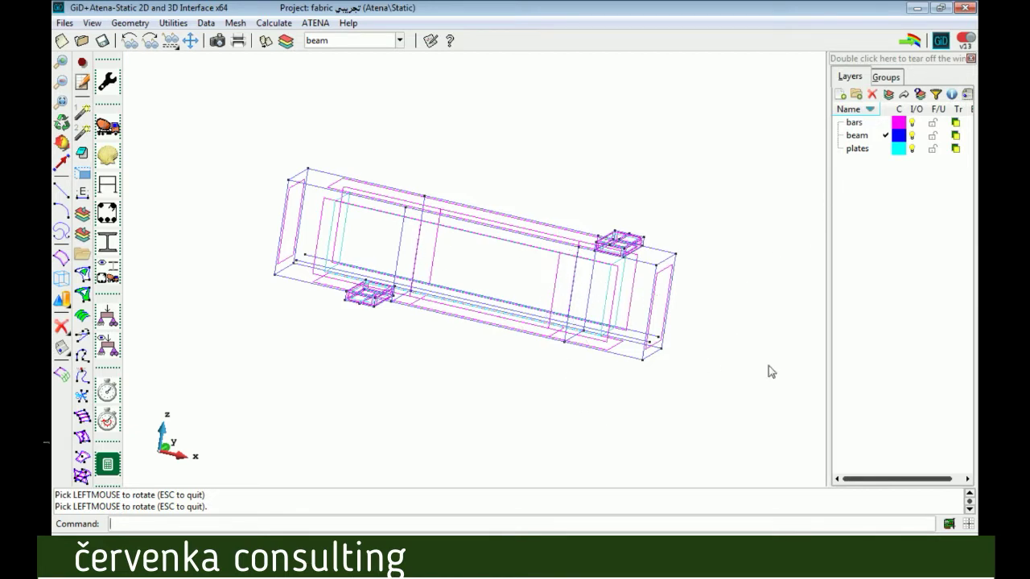
pyautogui.click(840, 94)
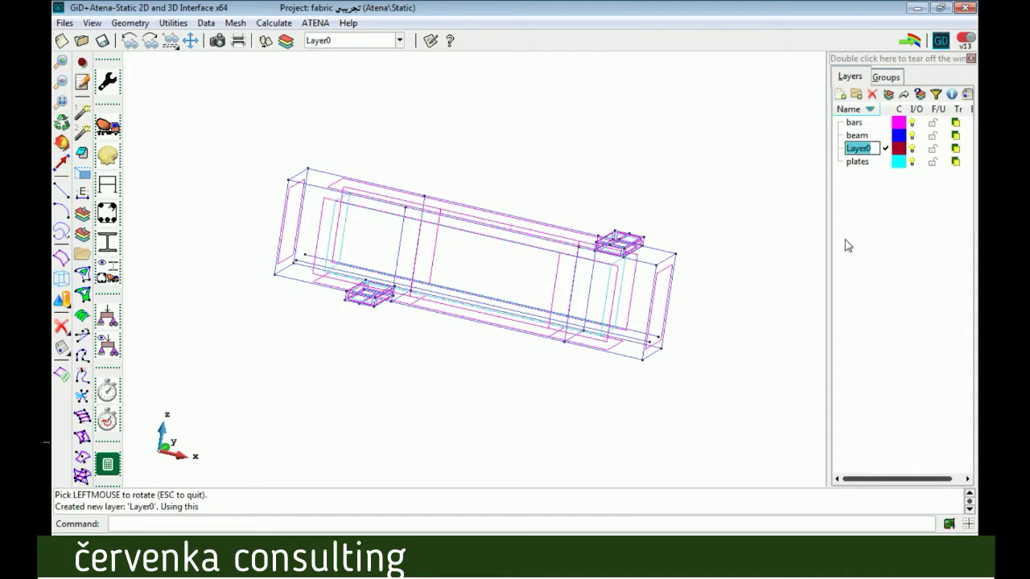
pyautogui.write('wrap interface')
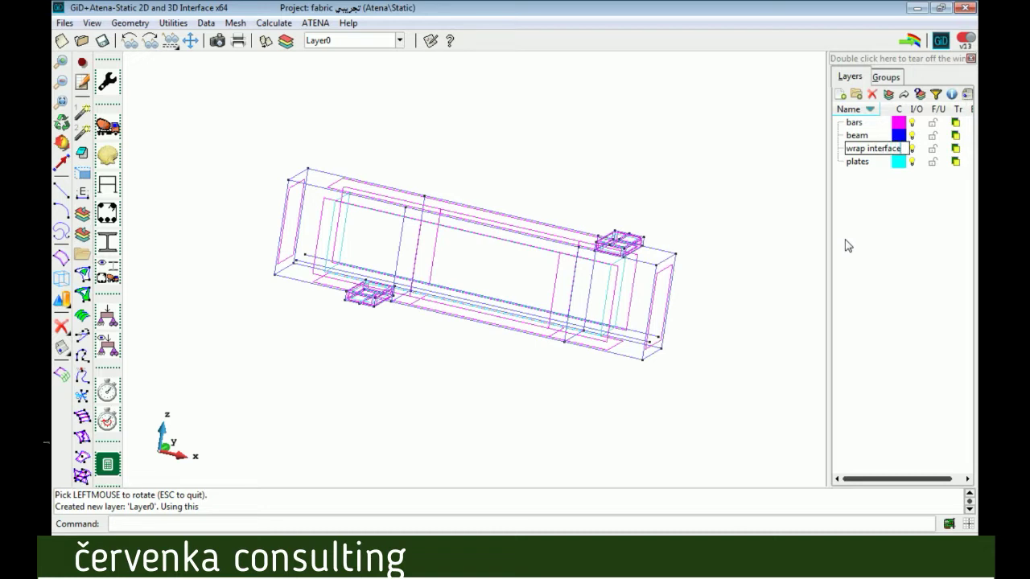
pyautogui.press('Return')
pyautogui.doubleClick(874, 162)
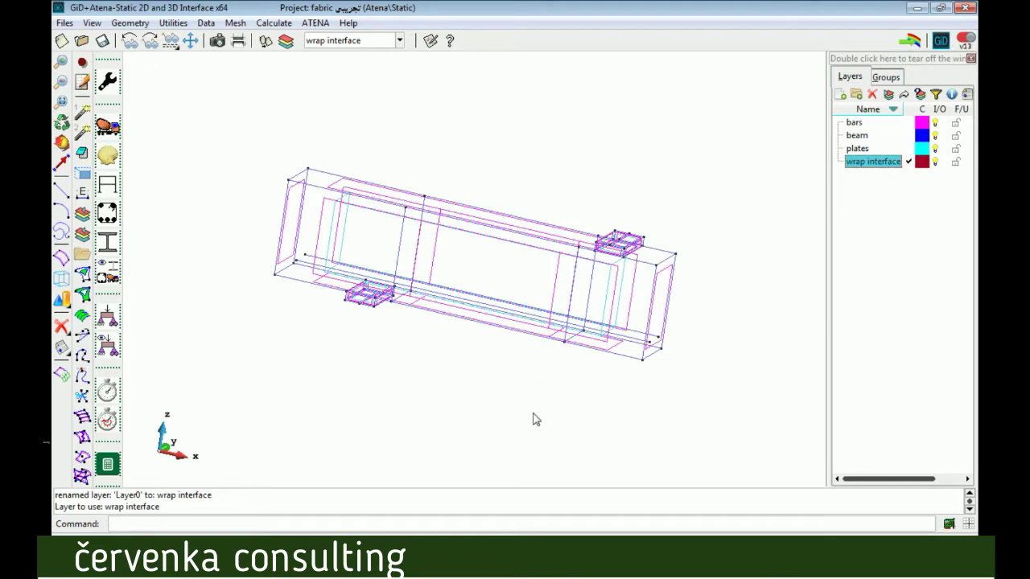
# Copy the fabric surface on the beam's lower-y side with zero translation into the wrap interface layer, without maintaining layers or extruding
pyautogui.hotkey('ctrl', 'c')
pyautogui.click(881, 108)
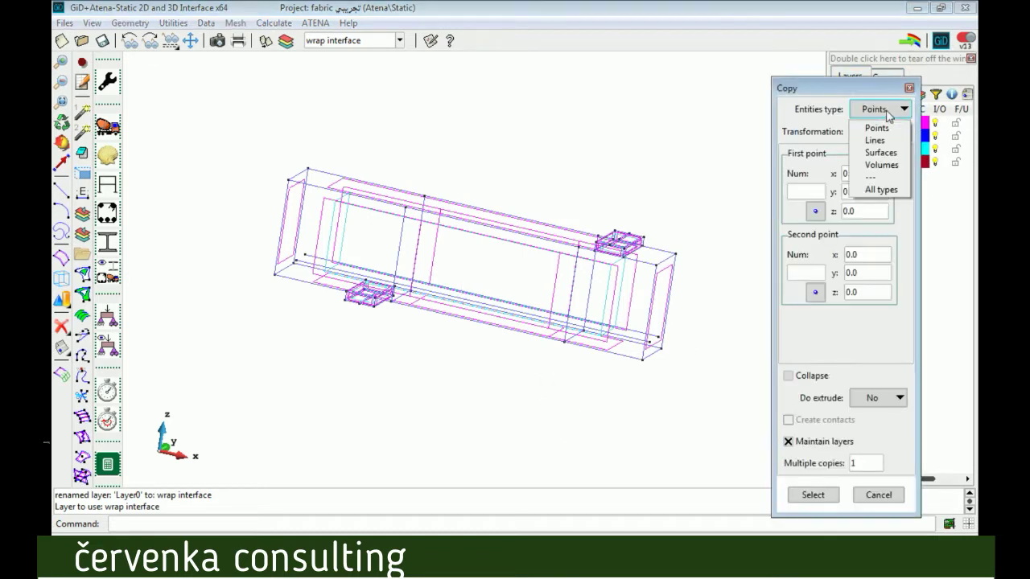
pyautogui.click(880, 152)
pyautogui.click(866, 255)
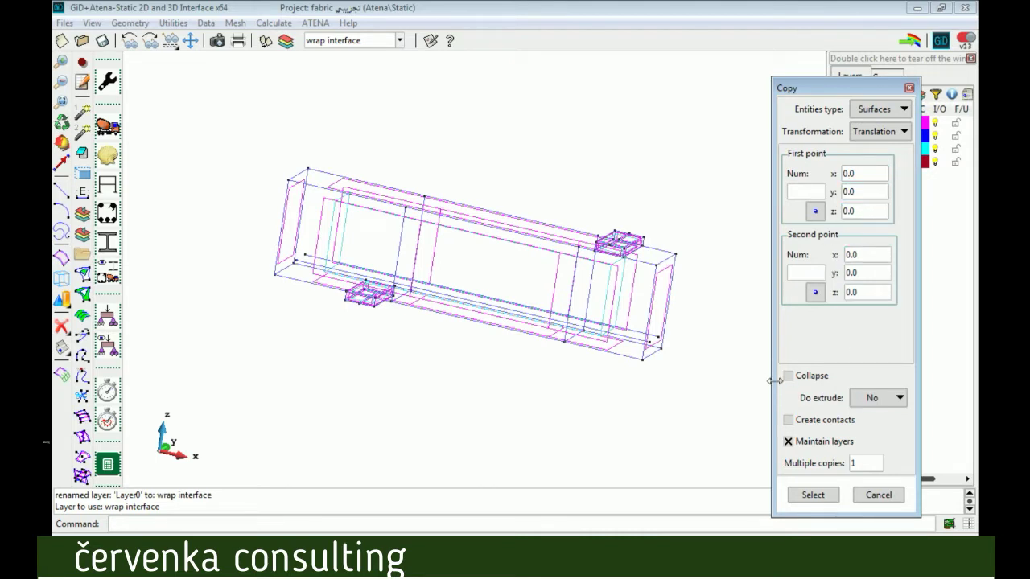
pyautogui.click(788, 441)
pyautogui.click(813, 495)
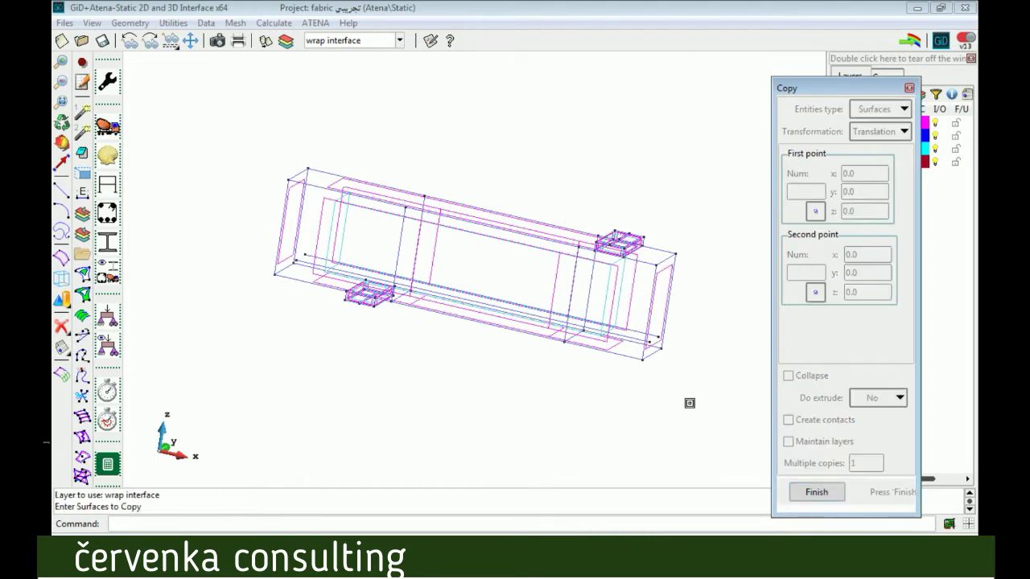
pyautogui.click(554, 288)
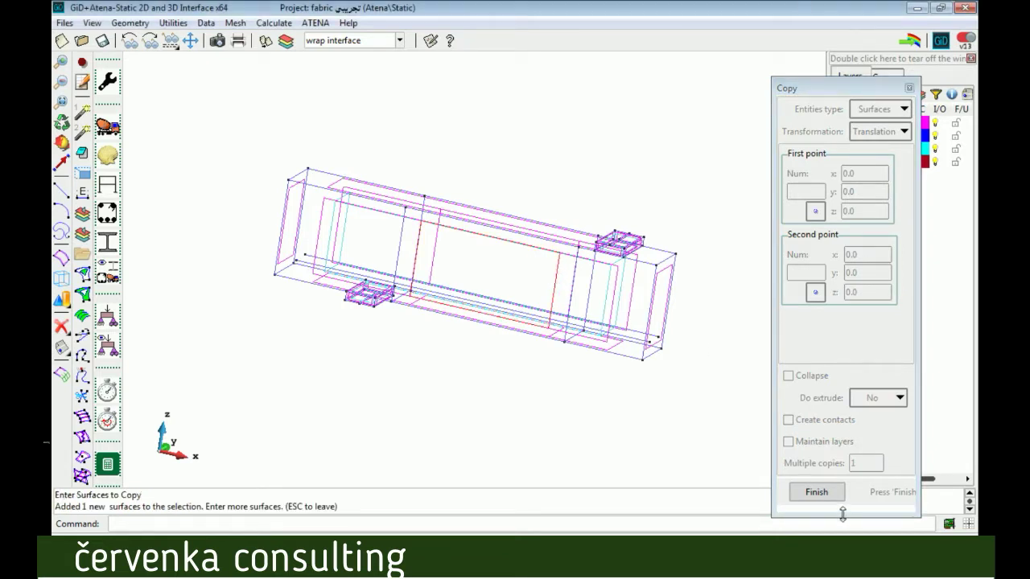
pyautogui.click(815, 493)
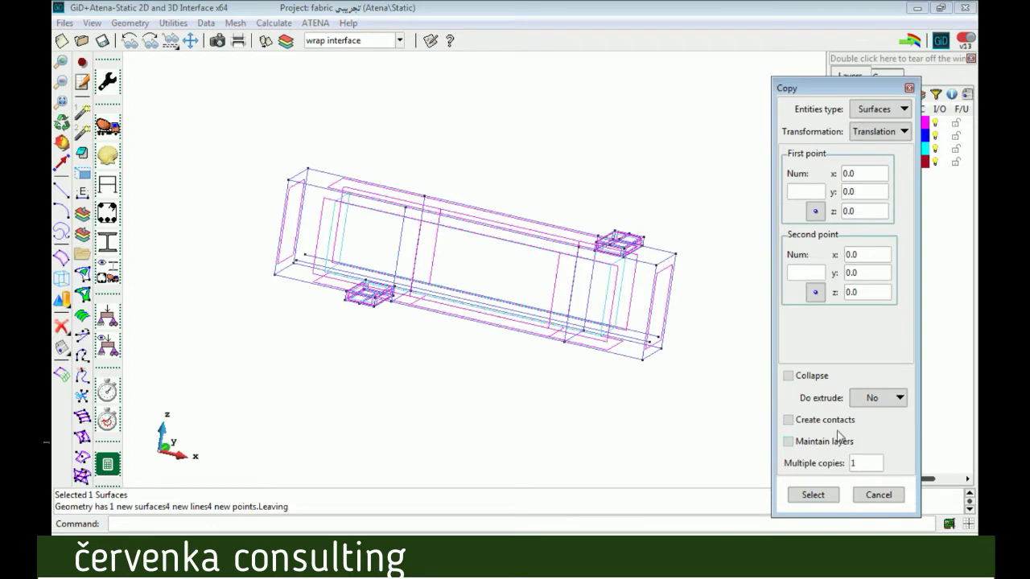
pyautogui.click(877, 495)
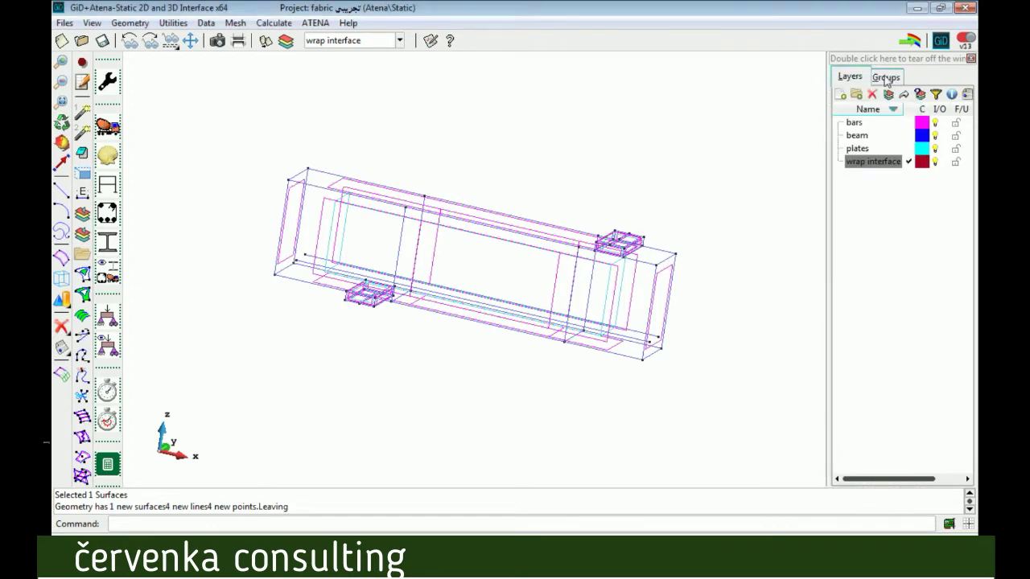
# Hide the plates, beam and bars layers to check the copied surface in isolation, and show all three again
pyautogui.click(934, 149)
pyautogui.click(935, 135)
pyautogui.click(935, 123)
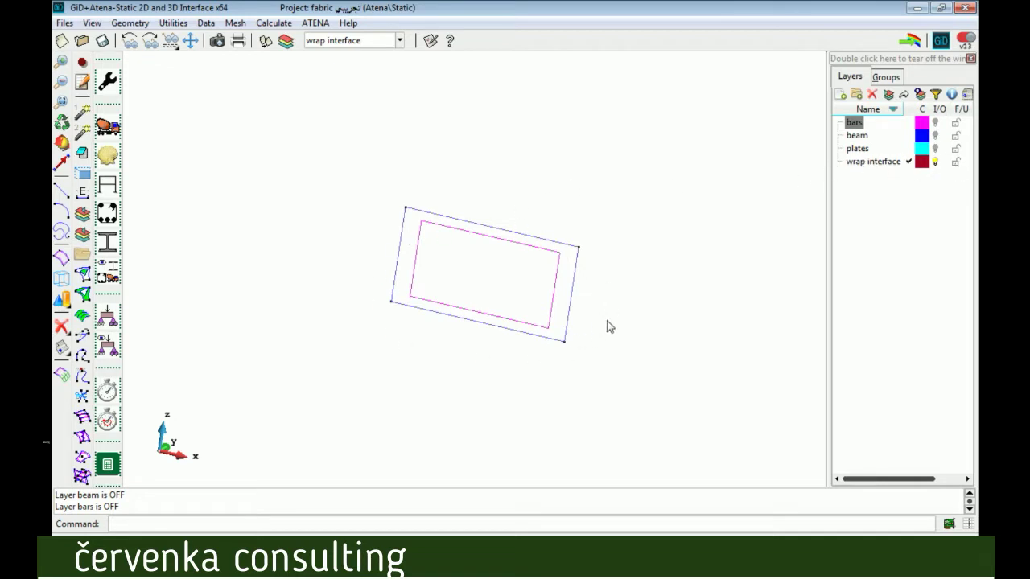
pyautogui.click(935, 149)
pyautogui.click(935, 135)
pyautogui.click(935, 123)
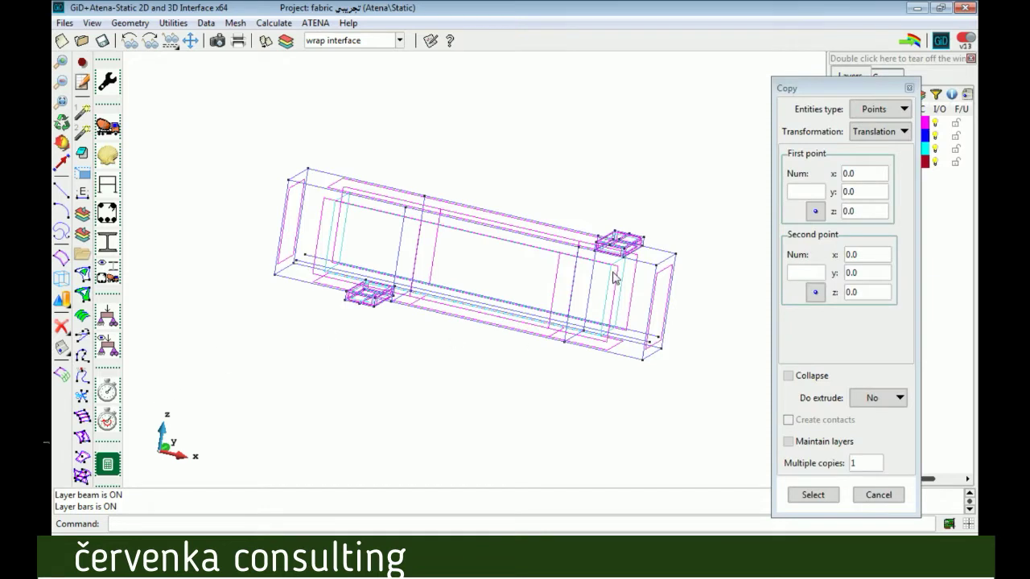
# Copy the underside surface and the higher-y side surface with zero translation into the wrap interface layer, without maintaining layers or extruding
pyautogui.click(881, 108)
pyautogui.click(877, 151)
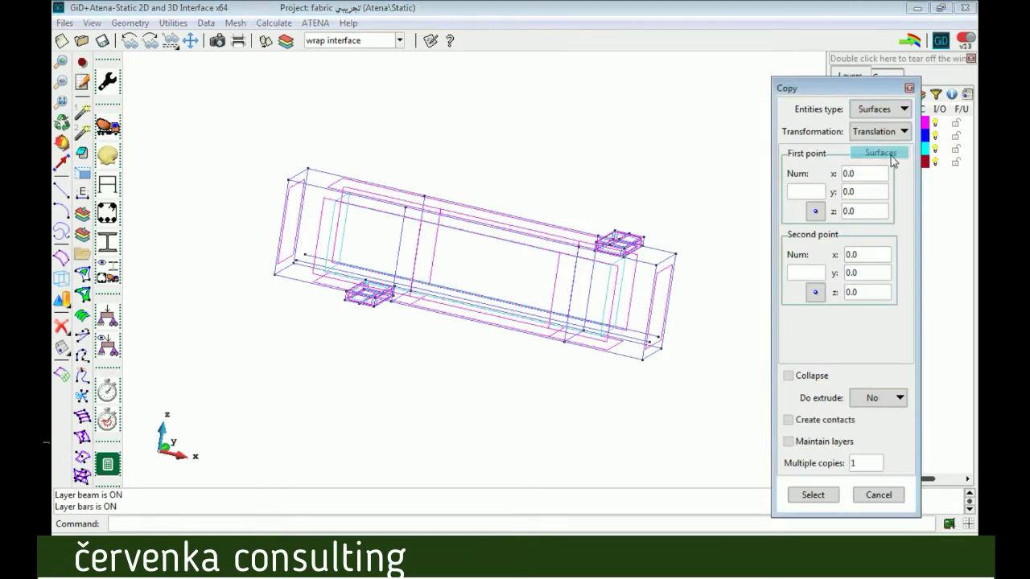
pyautogui.click(810, 496)
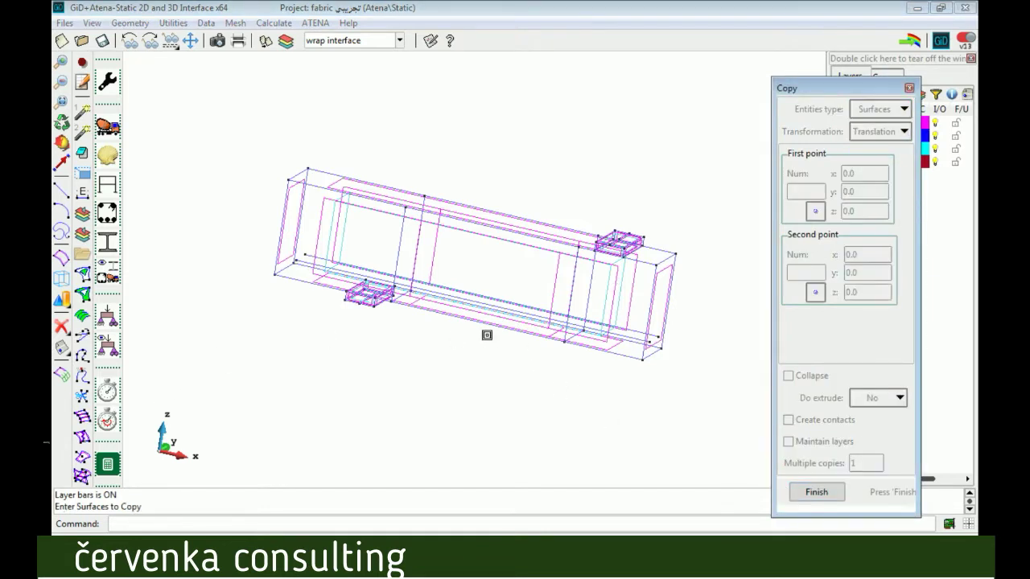
pyautogui.moveTo(493, 363); pyautogui.dragTo(538, 306)
pyautogui.scroll(5, 554, 320)
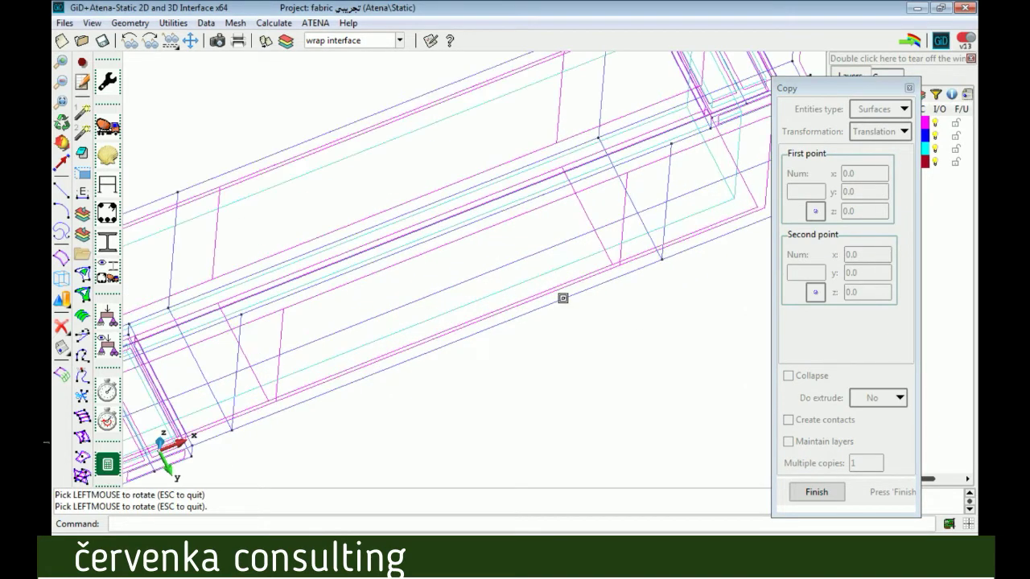
pyautogui.scroll(2, 588, 189)
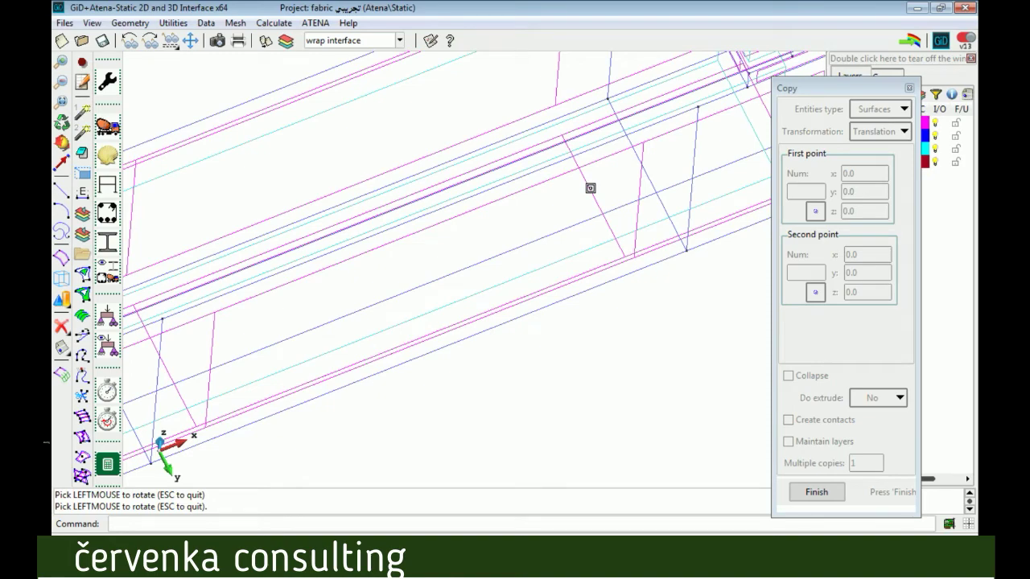
pyautogui.click(590, 187)
pyautogui.scroll(-3, 574, 333)
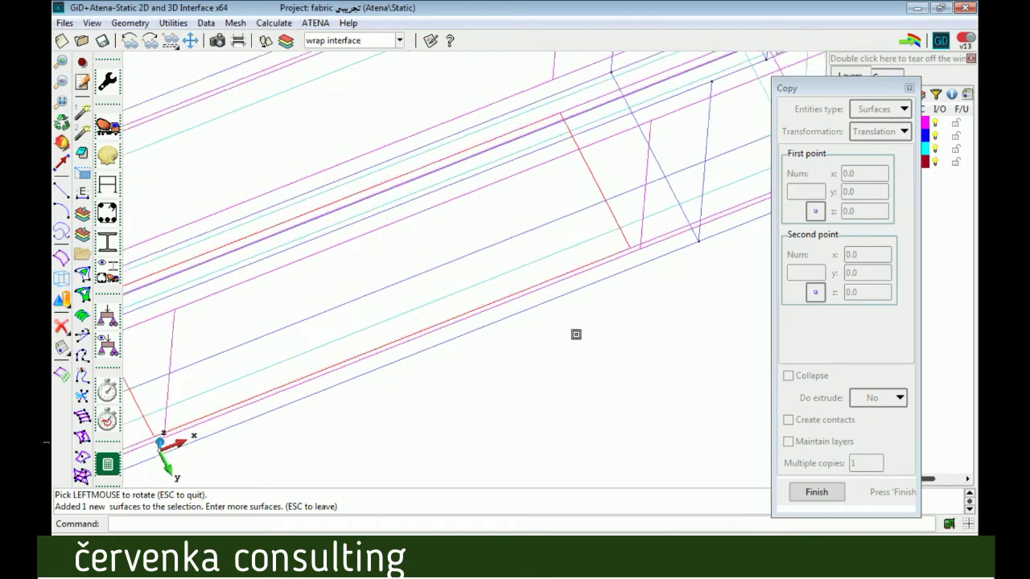
pyautogui.scroll(-5, 576, 334)
pyautogui.moveTo(526, 258); pyautogui.dragTo(434, 365)
pyautogui.moveTo(616, 218); pyautogui.dragTo(480, 236)
pyautogui.moveTo(655, 245); pyautogui.dragTo(458, 333)
pyautogui.press('Escape')
pyautogui.click(451, 335)
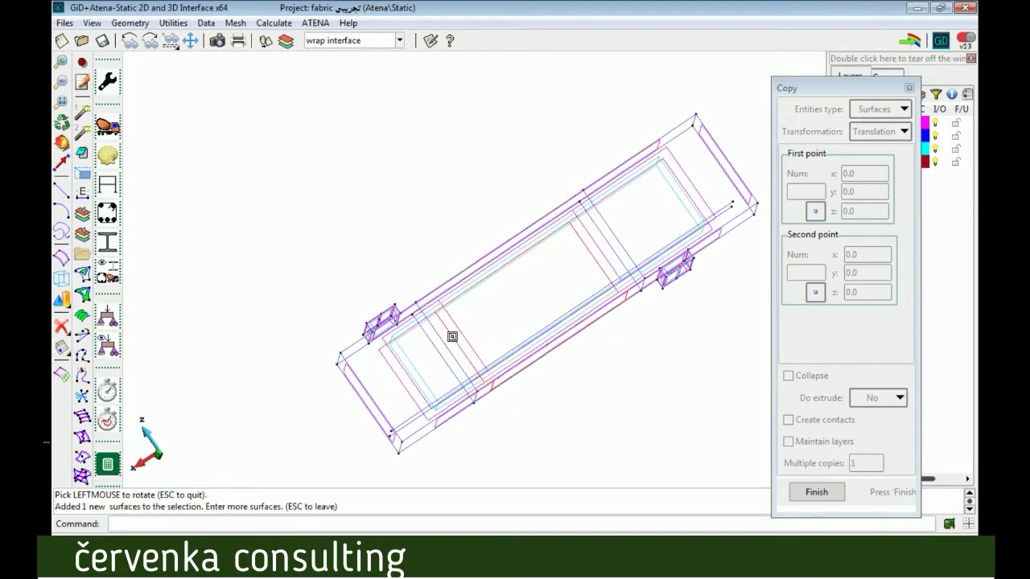
pyautogui.click(816, 493)
pyautogui.click(877, 495)
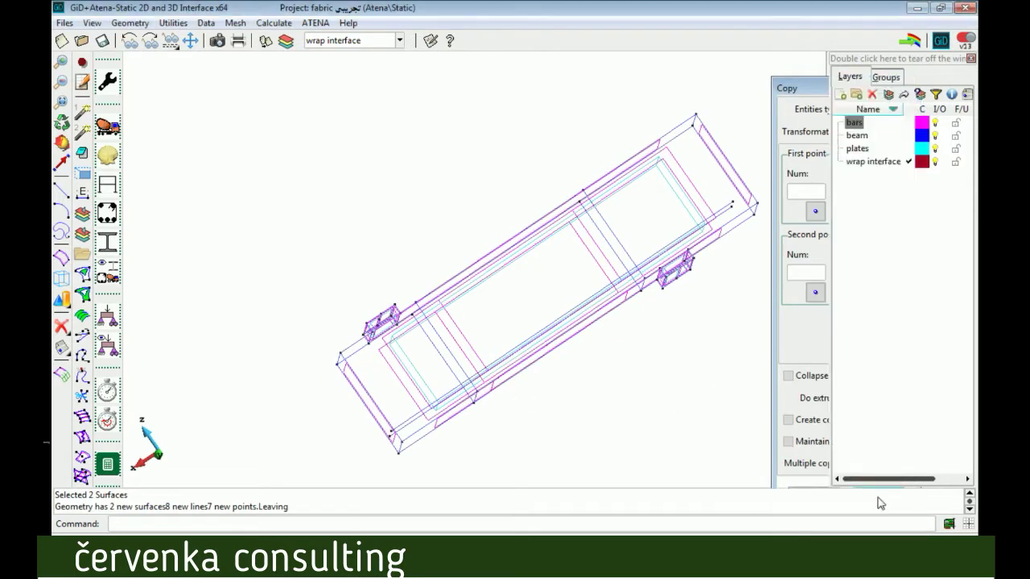
# Hide the plates, beam and bars layers to inspect the three copied wrap surfaces from another angle
pyautogui.click(934, 148)
pyautogui.click(934, 135)
pyautogui.click(934, 122)
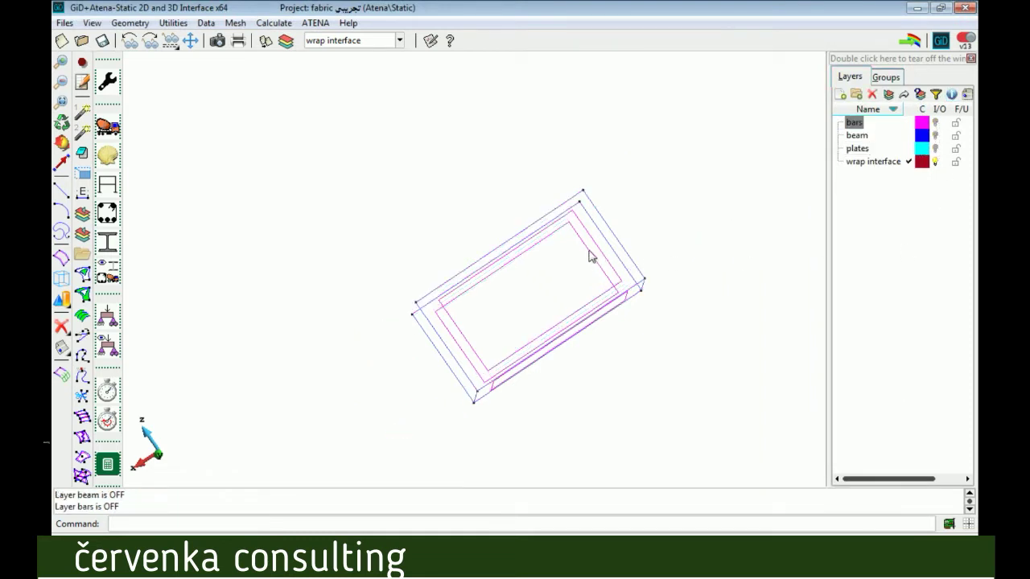
pyautogui.moveTo(682, 239); pyautogui.dragTo(523, 321)
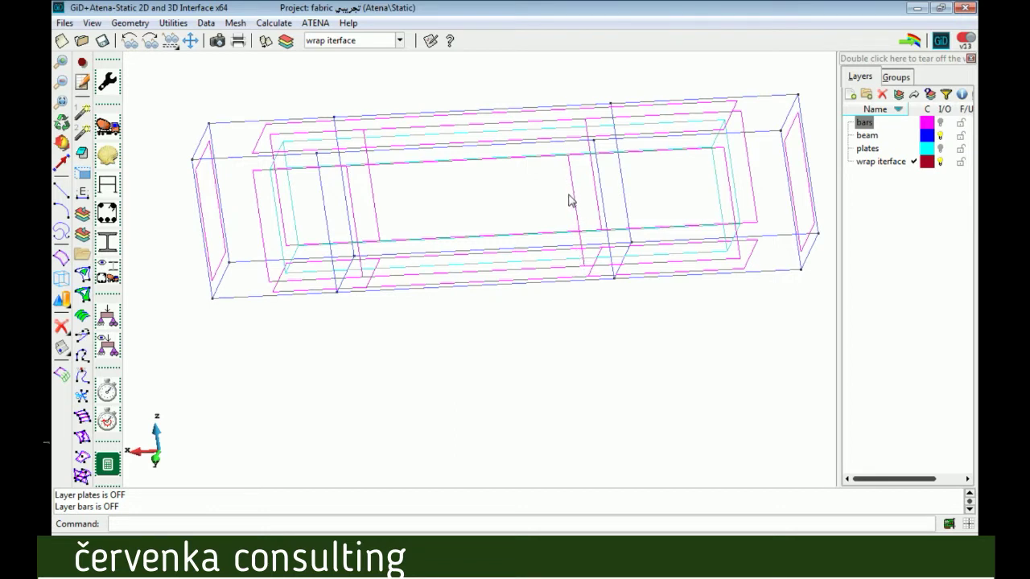
# Try to create a contact volume from a single surface on the beam's higher-y side
pyautogui.click(146, 23)
pyautogui.moveTo(159, 64)
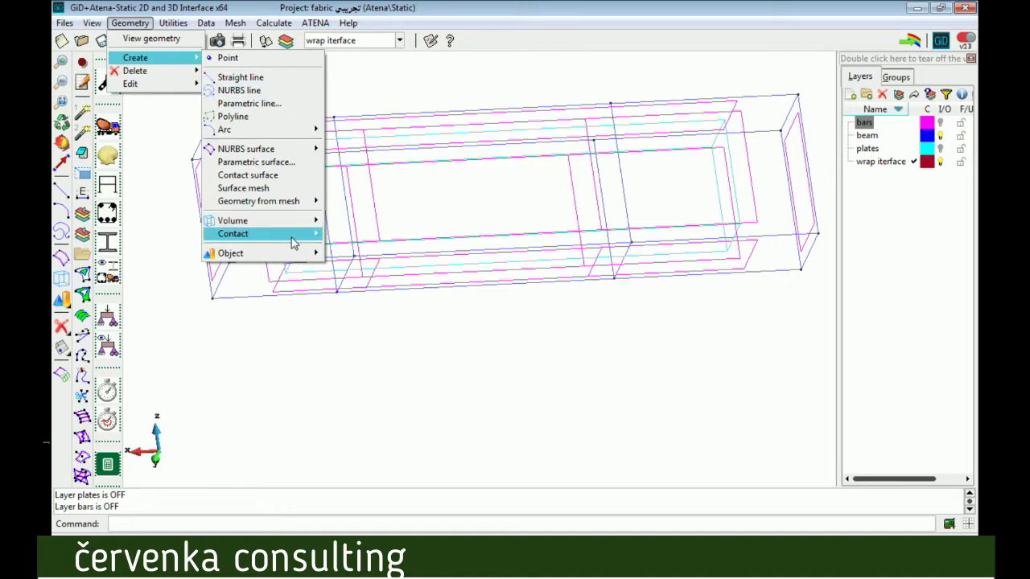
pyautogui.moveTo(292, 233)
pyautogui.click(354, 234)
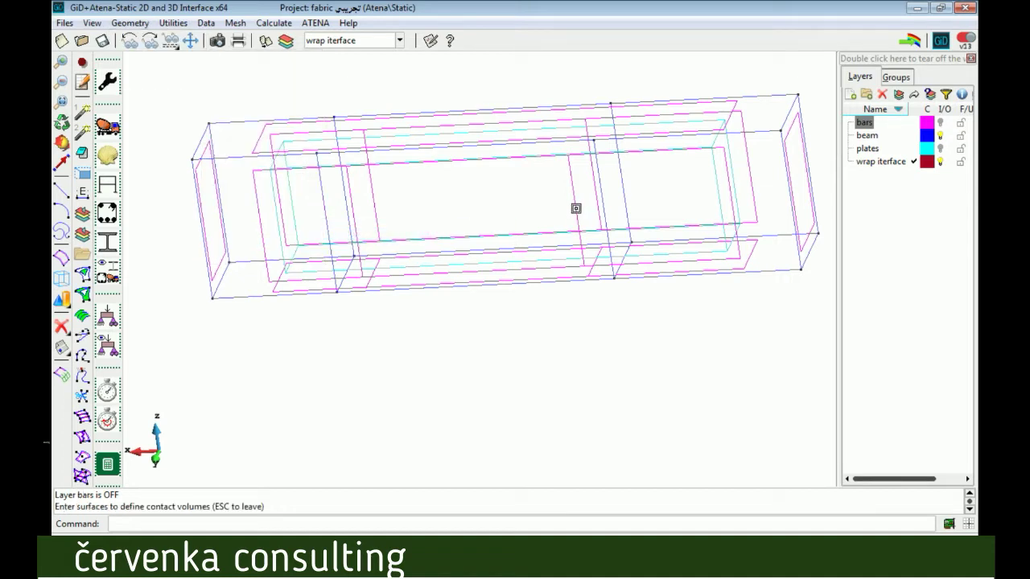
pyautogui.click(576, 208)
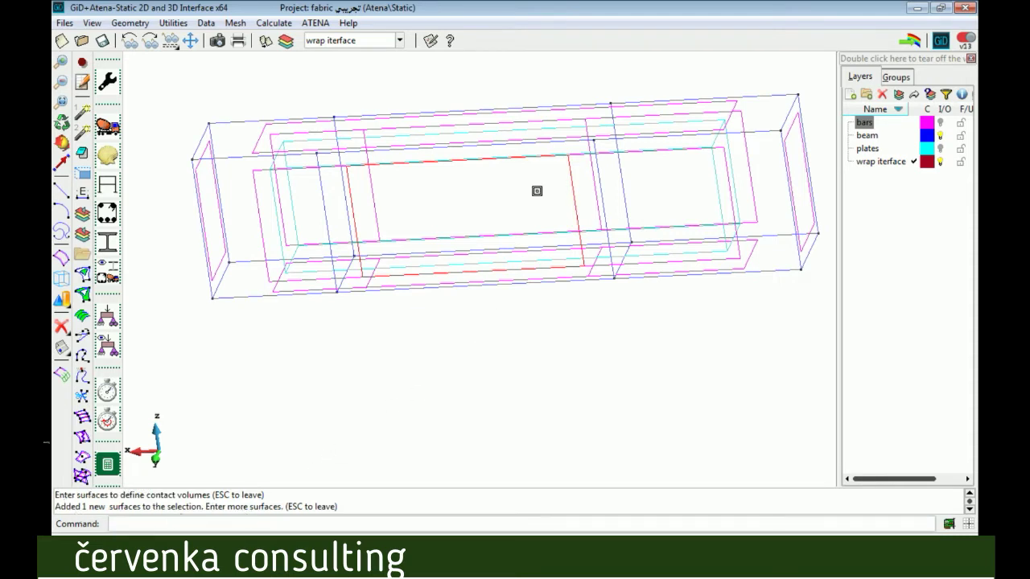
pyautogui.press('Escape')
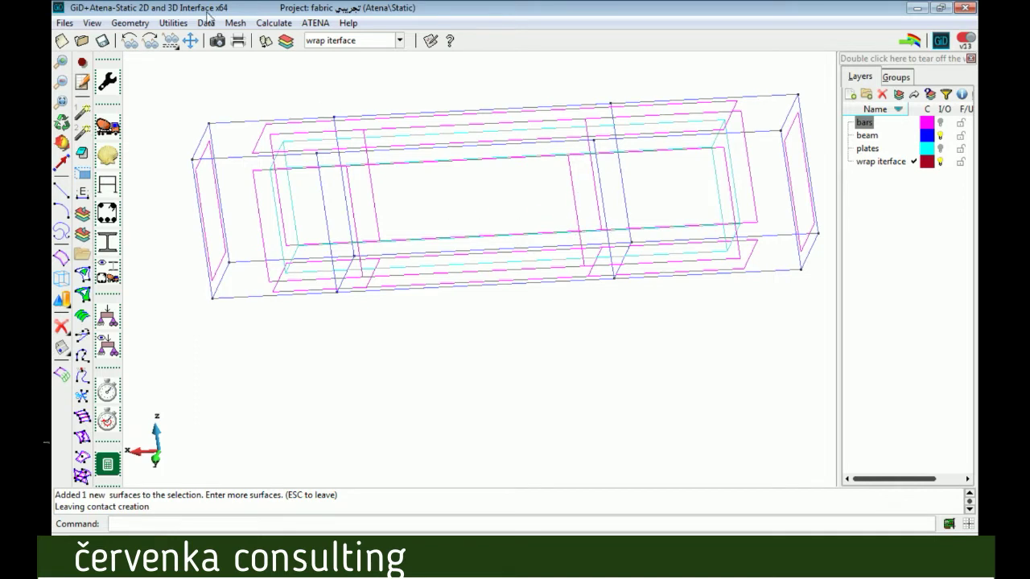
pyautogui.click(129, 22)
pyautogui.moveTo(137, 58)
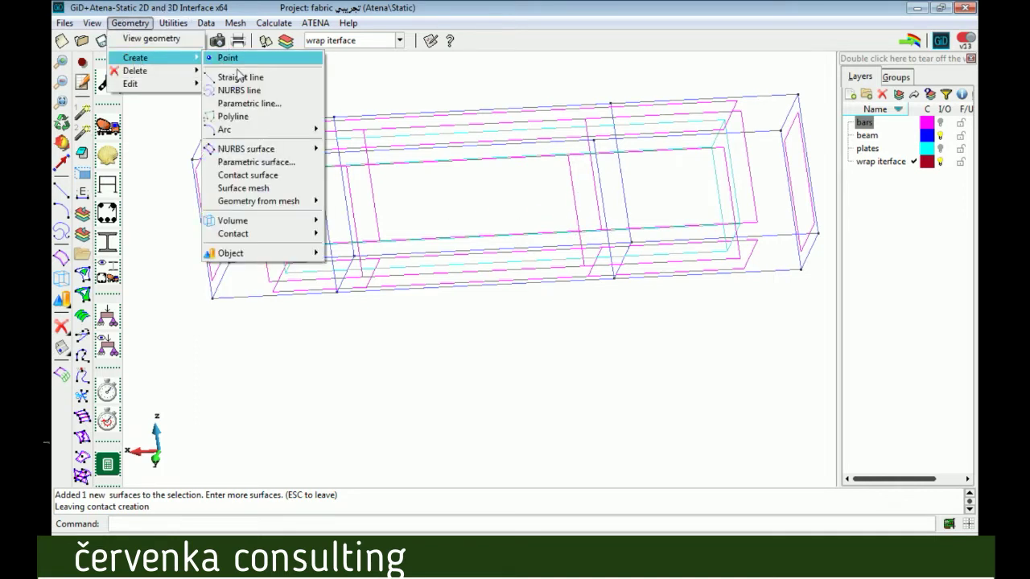
pyautogui.moveTo(276, 221)
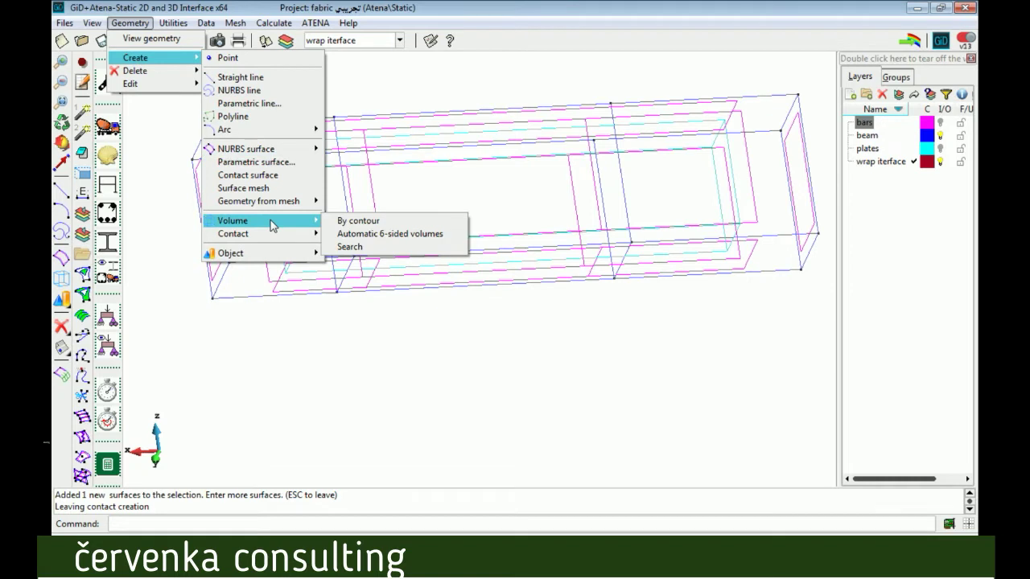
pyautogui.click(389, 224)
# Create a contact volume between the two coincident surfaces on the beam's higher-y side, and hide the beam layer
pyautogui.click(130, 23)
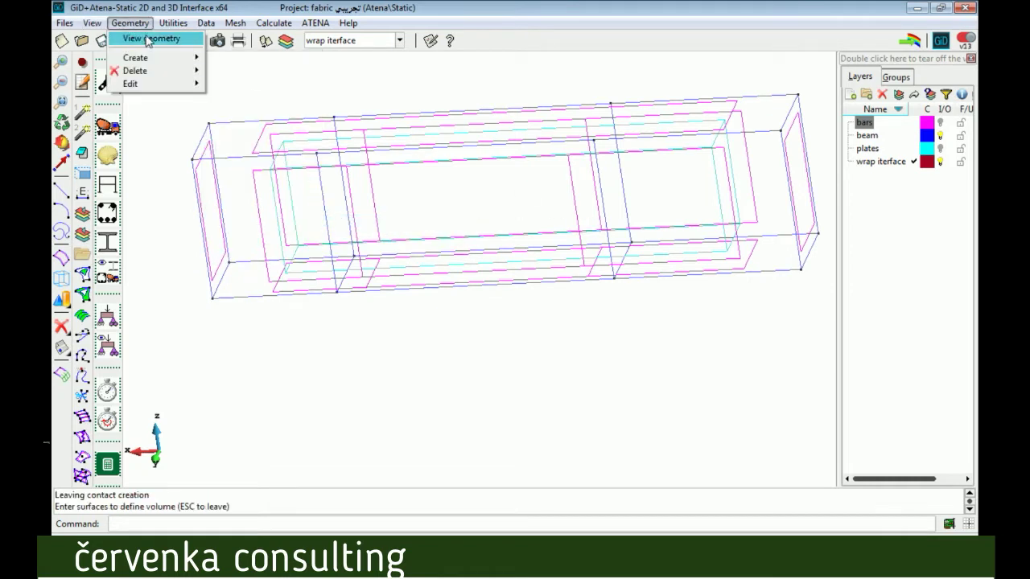
pyautogui.moveTo(168, 61)
pyautogui.moveTo(286, 233)
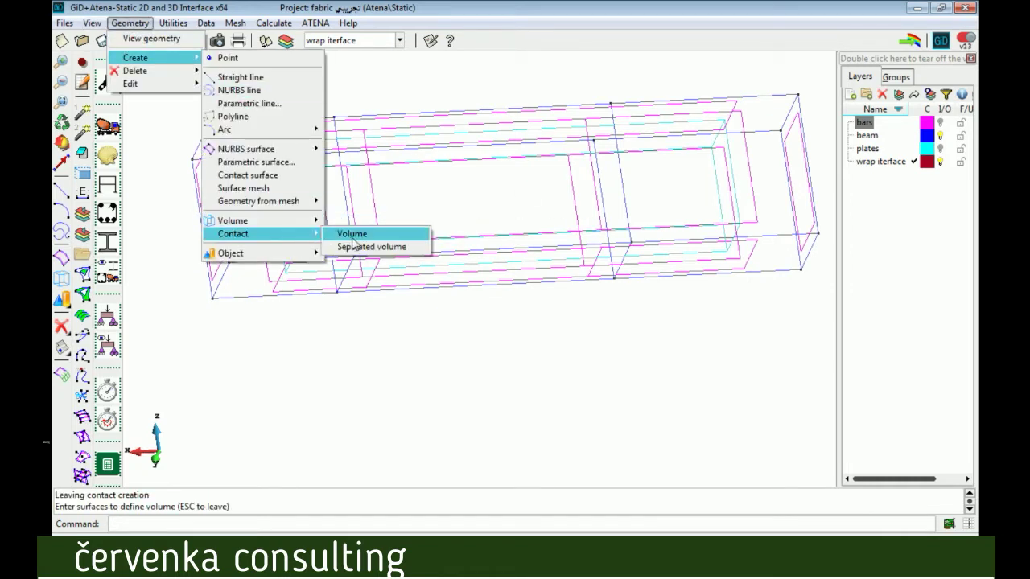
pyautogui.click(354, 234)
pyautogui.click(554, 226)
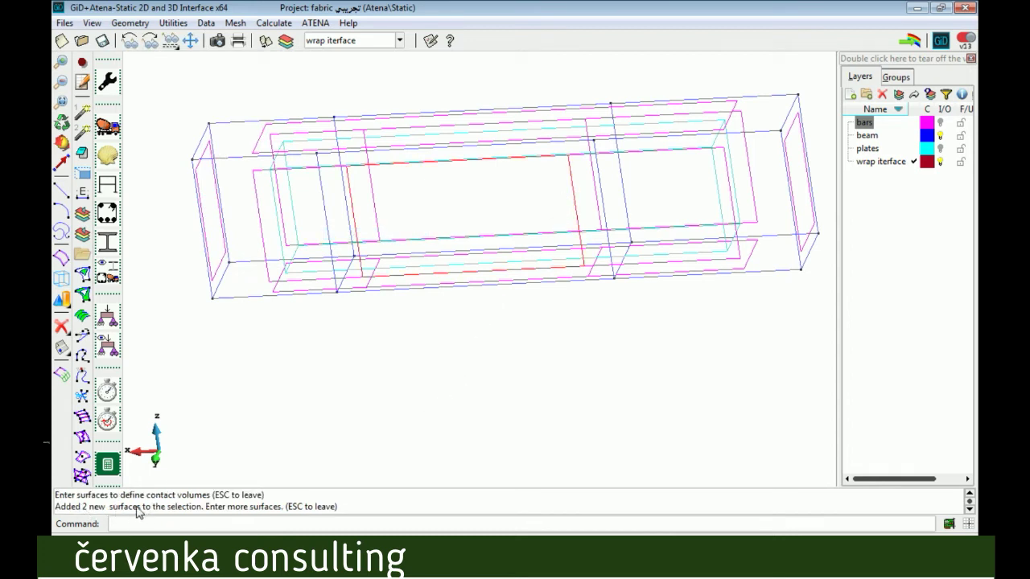
pyautogui.click(95, 508)
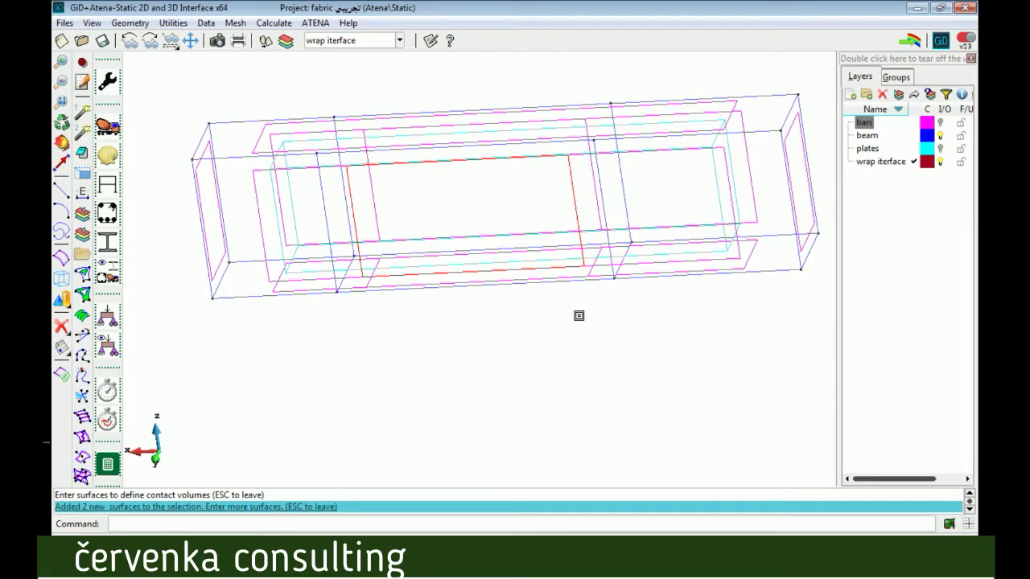
pyautogui.press('Escape')
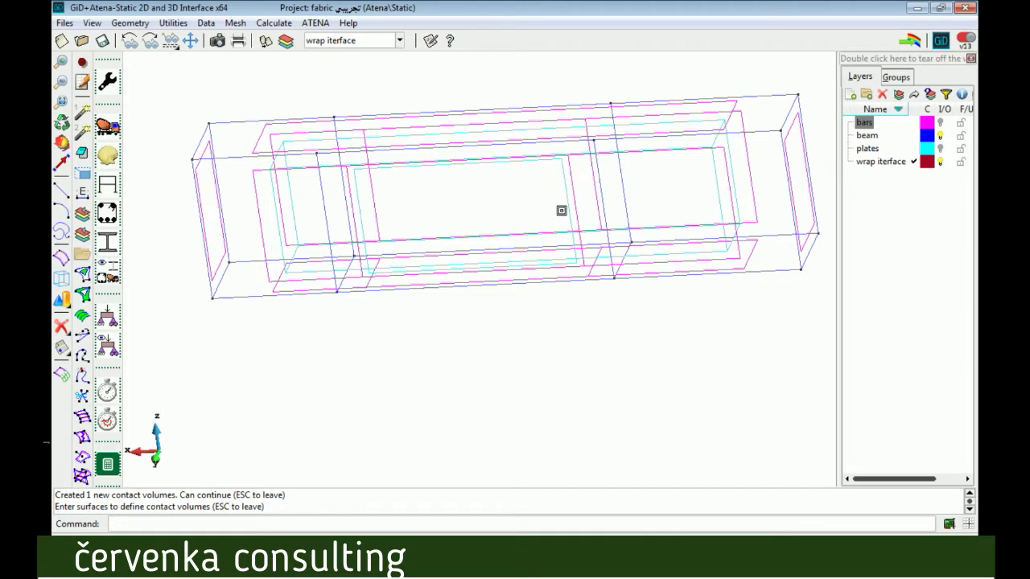
pyautogui.click(939, 135)
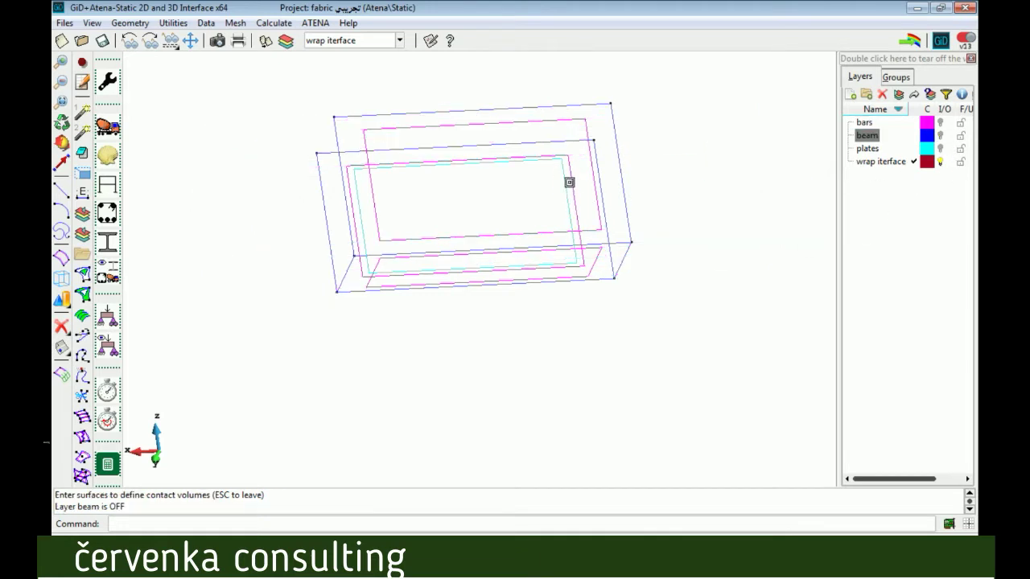
pyautogui.press('Escape')
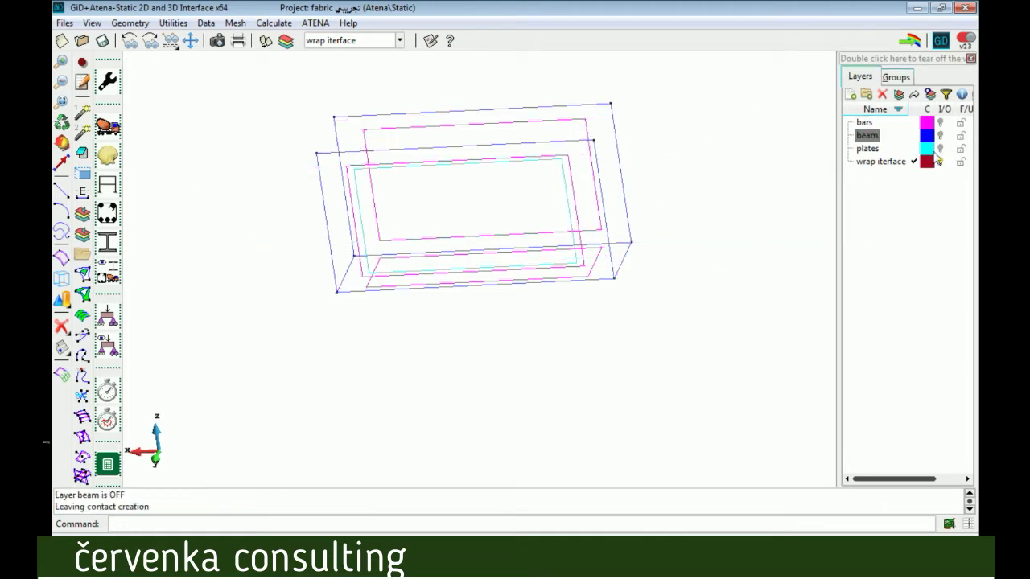
# Show the beam layer and create a contact volume between the two coincident surfaces on the beam's underside
pyautogui.click(940, 135)
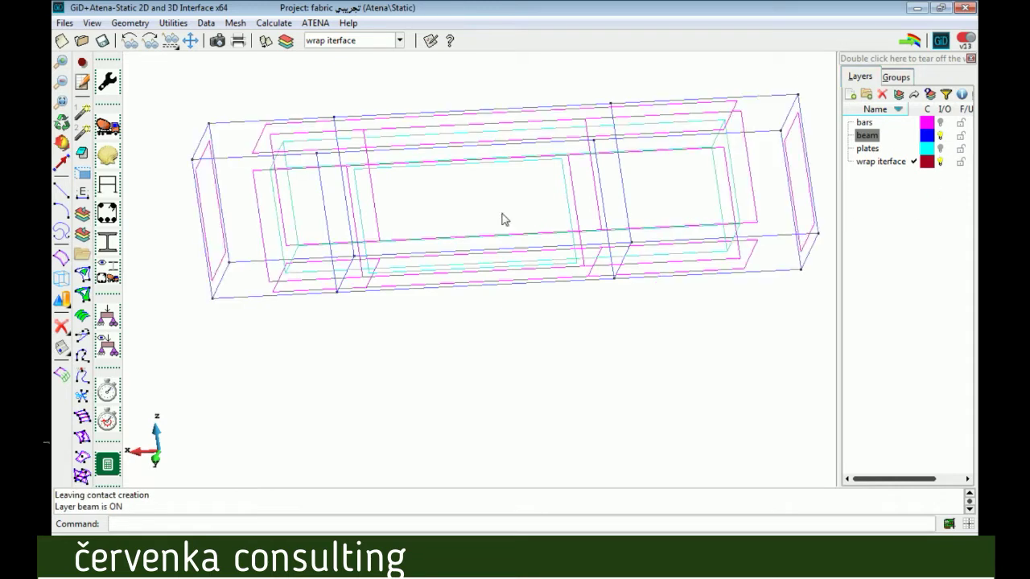
pyautogui.click(137, 24)
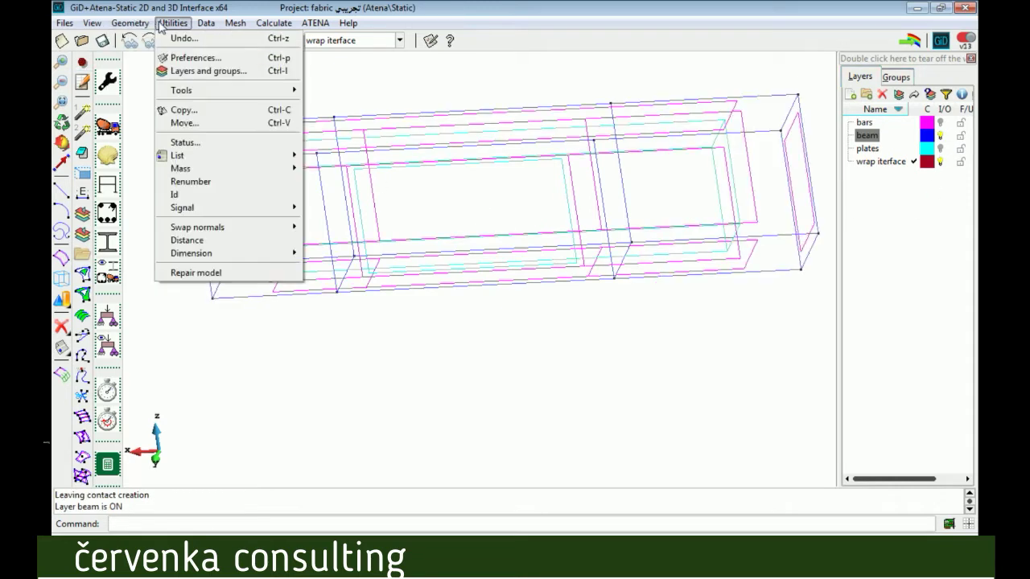
pyautogui.moveTo(137, 58)
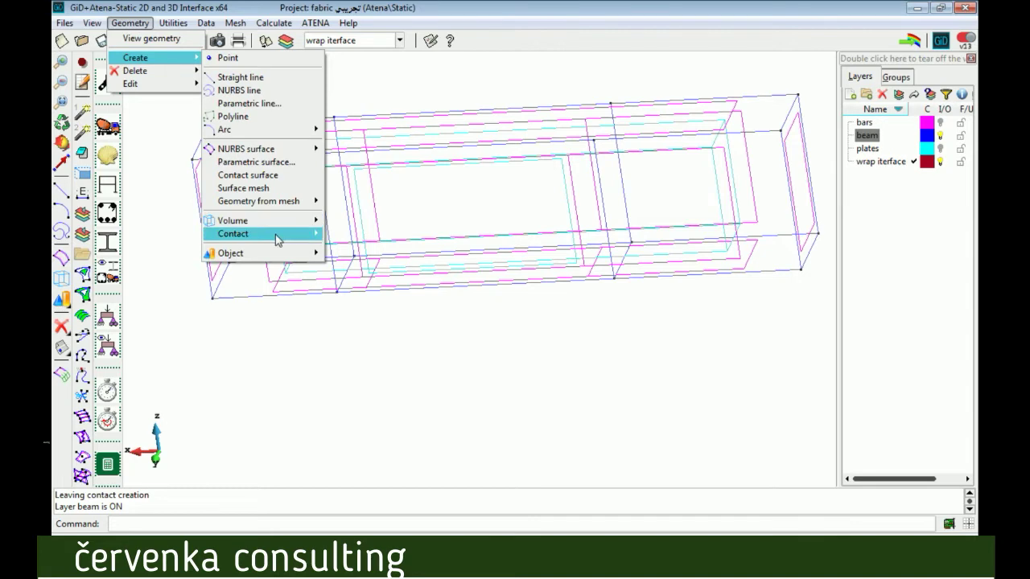
pyautogui.moveTo(233, 233)
pyautogui.click(346, 232)
pyautogui.scroll(6, 590, 276)
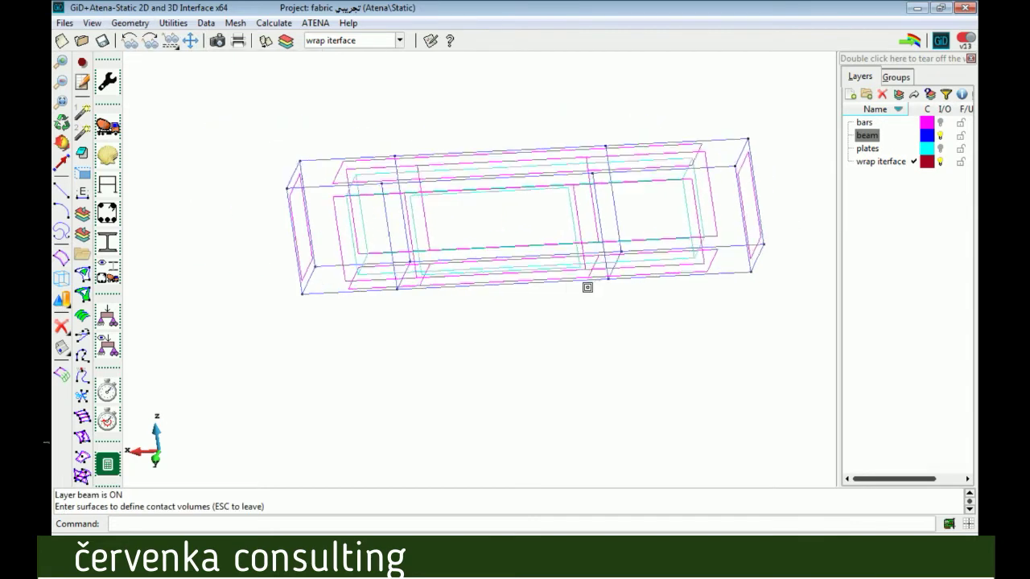
pyautogui.scroll(2, 589, 277)
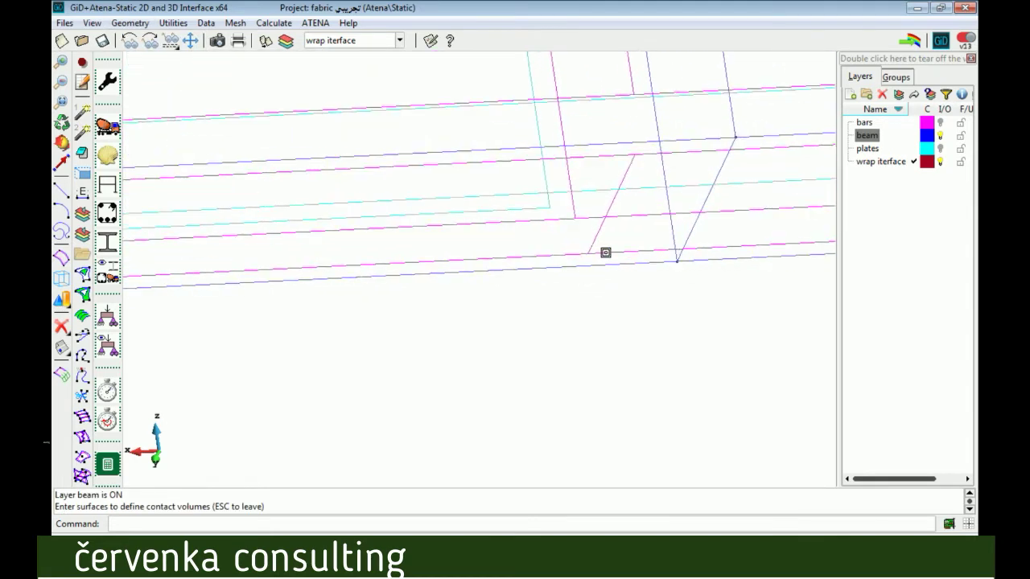
pyautogui.click(574, 263)
pyautogui.middleClick(607, 133)
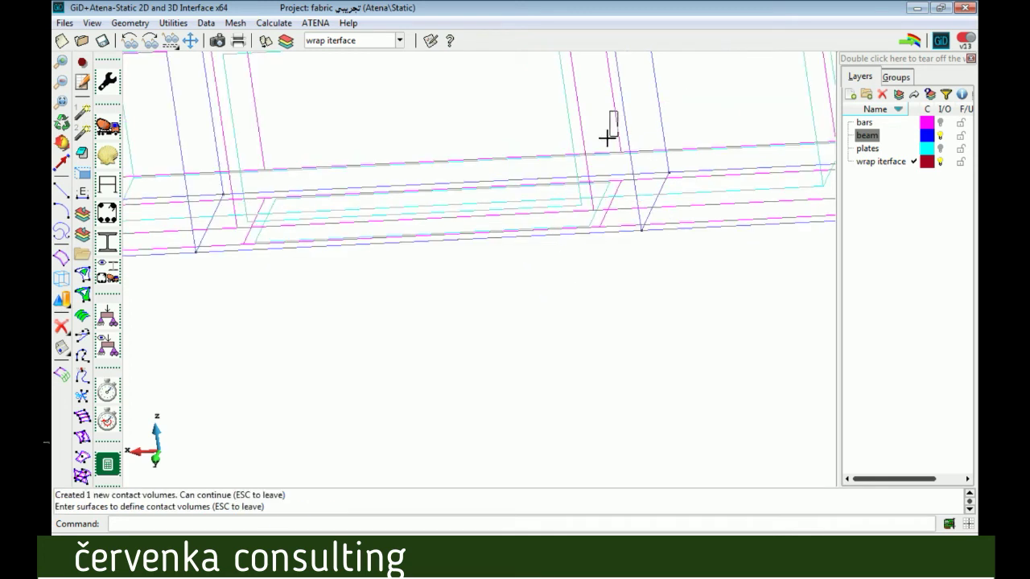
# Create a contact volume between the two coincident surfaces on the beam's lower-y side, keeping the beam layer shown
pyautogui.click(606, 137)
pyautogui.middleClick(604, 143)
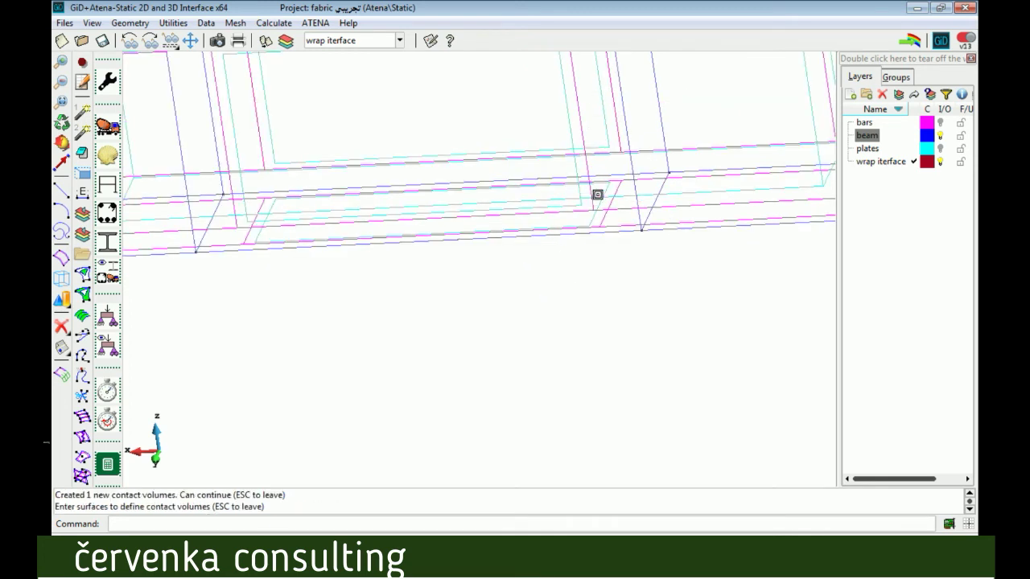
pyautogui.click(940, 135)
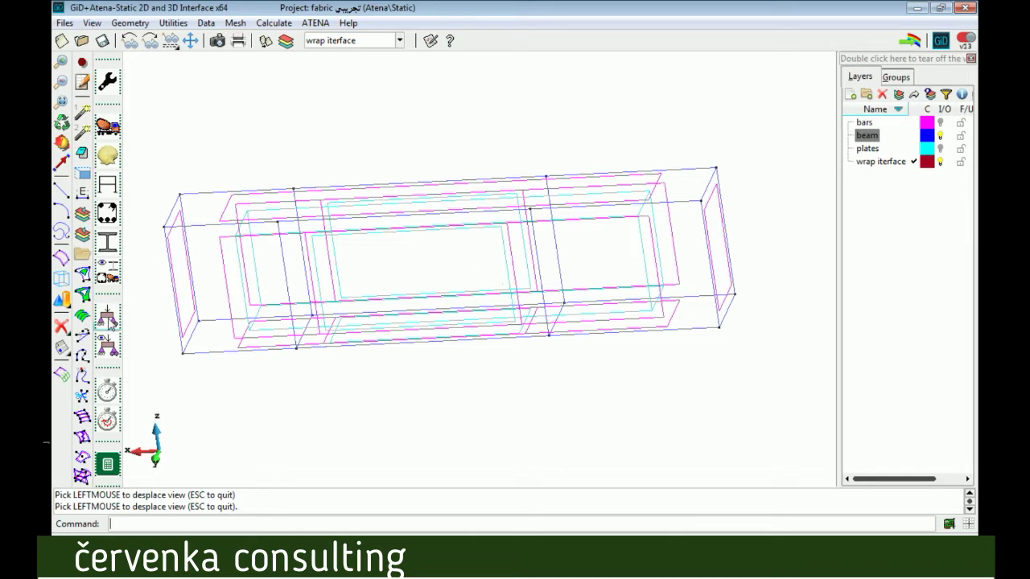
# Hide the wrap interface layer and assign a Fixed Contact for Surface master condition named Contact to the beam's higher-y side surface
pyautogui.click(109, 321)
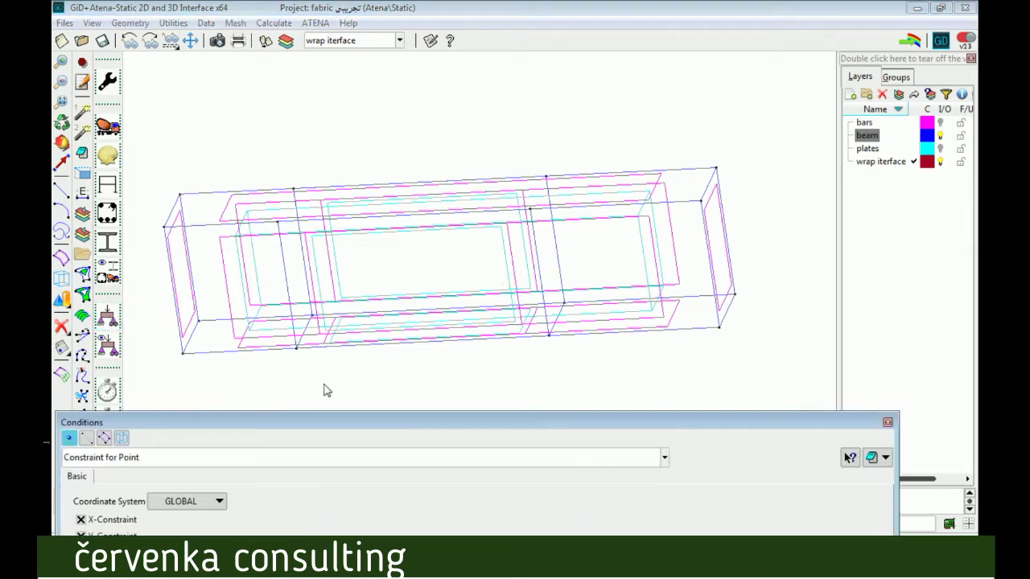
pyautogui.moveTo(355, 431)
pyautogui.mouseDown()
pyautogui.moveTo(394, 169)
pyautogui.moveTo(359, 119)
pyautogui.mouseUp()
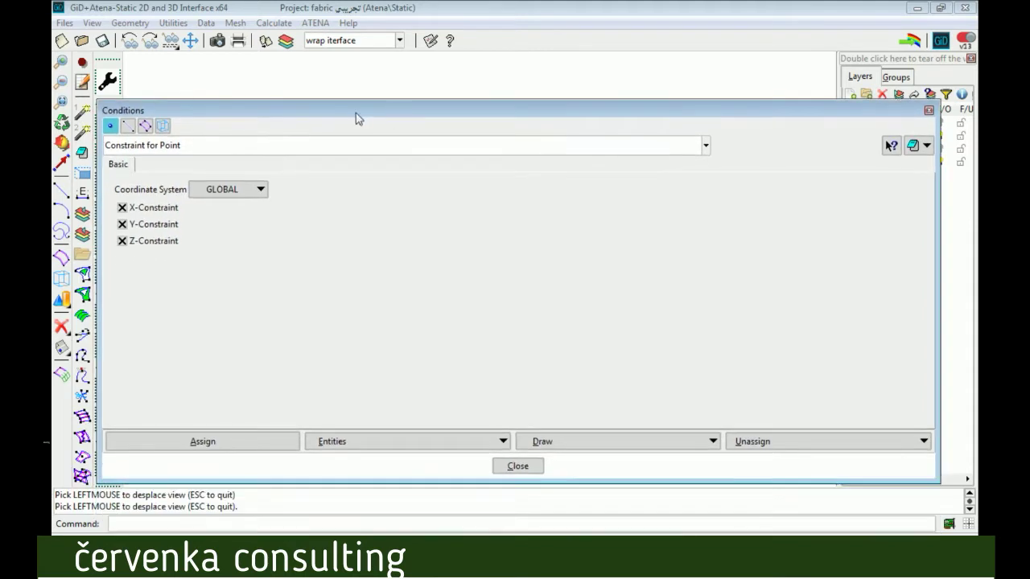
pyautogui.click(146, 128)
pyautogui.click(199, 147)
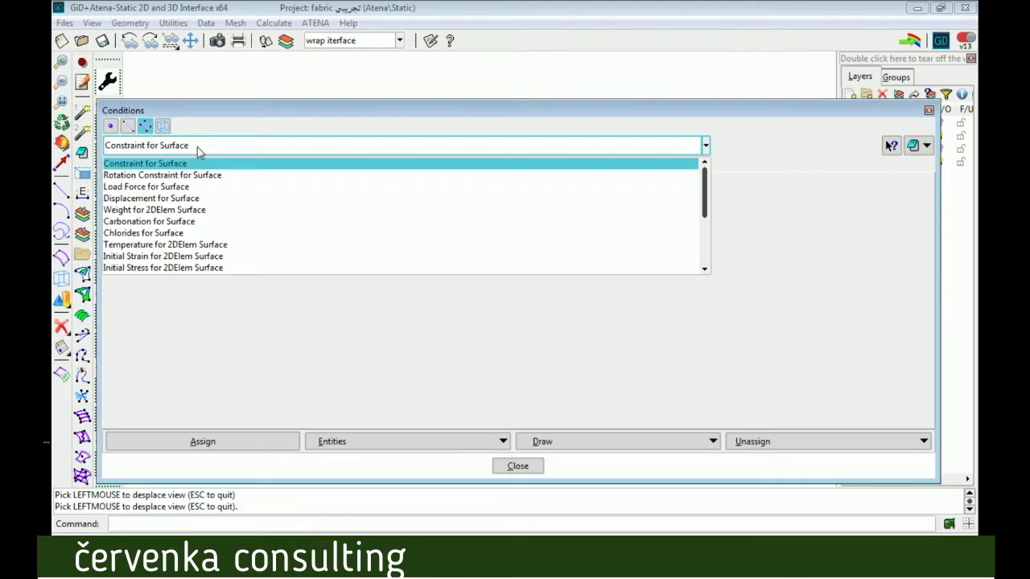
pyautogui.scroll(-1, 203, 271)
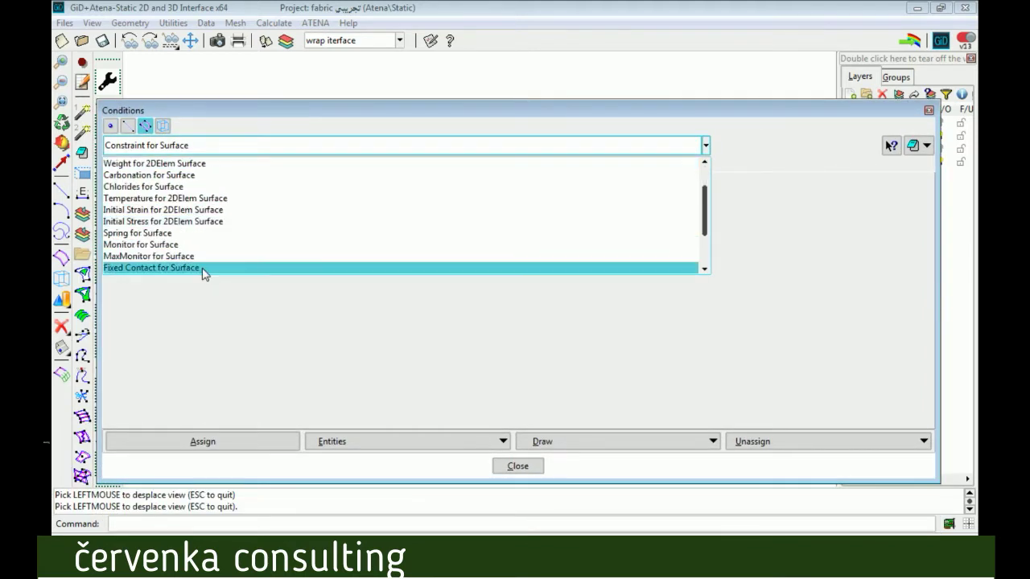
pyautogui.click(155, 270)
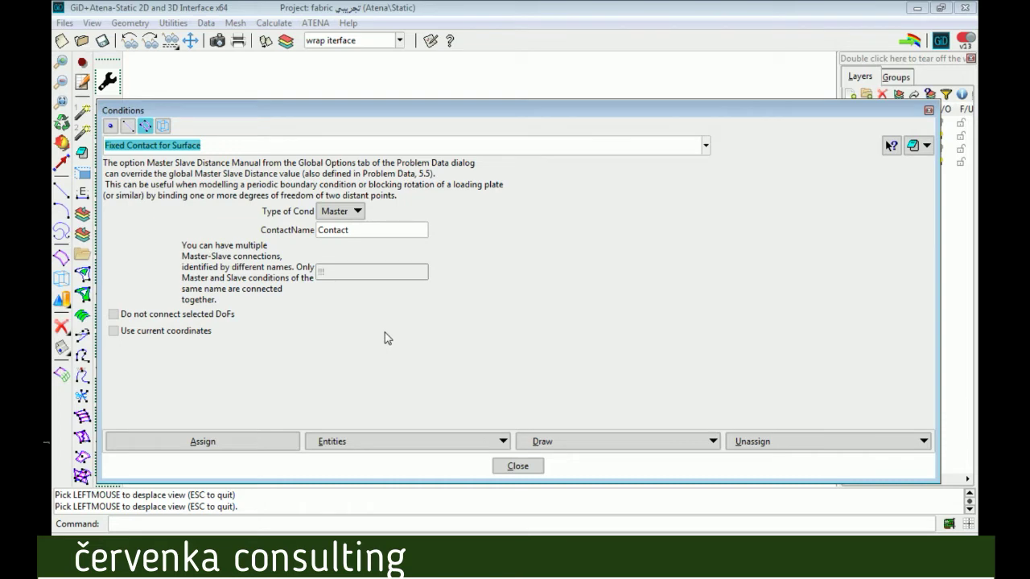
pyautogui.click(258, 443)
pyautogui.moveTo(531, 115); pyautogui.dragTo(429, 420)
pyautogui.click(941, 162)
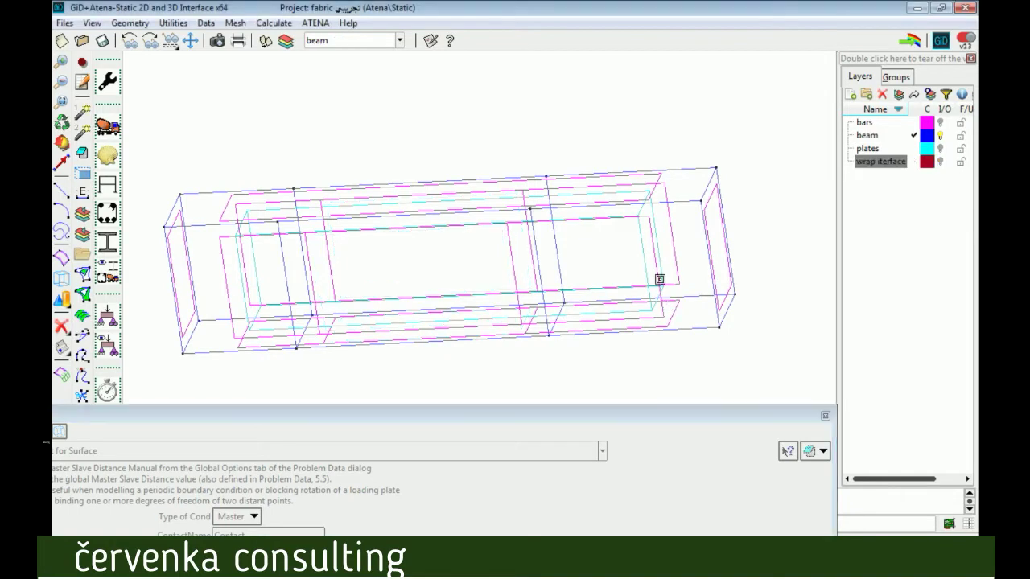
pyautogui.scroll(2, 660, 282)
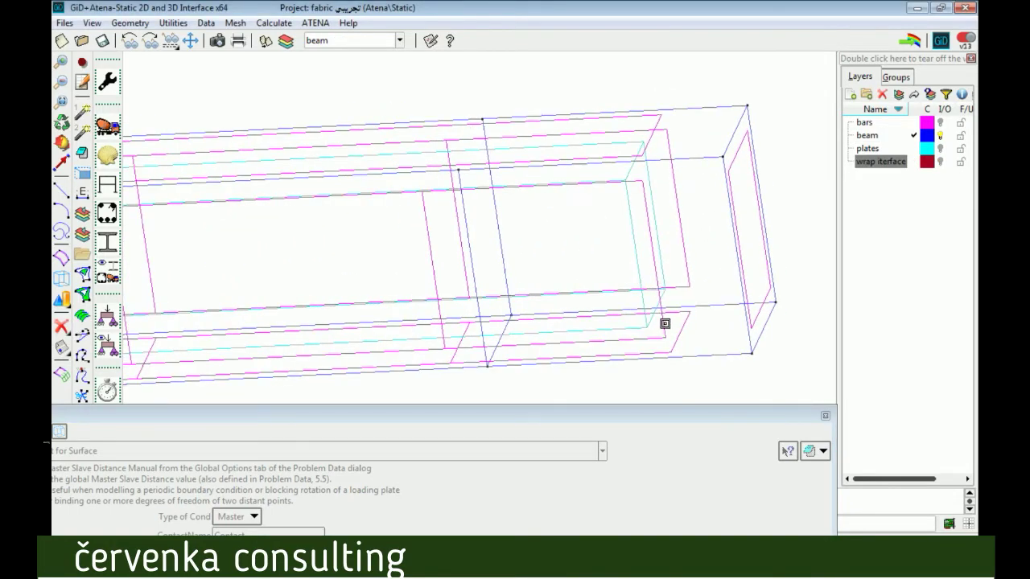
pyautogui.click(643, 356)
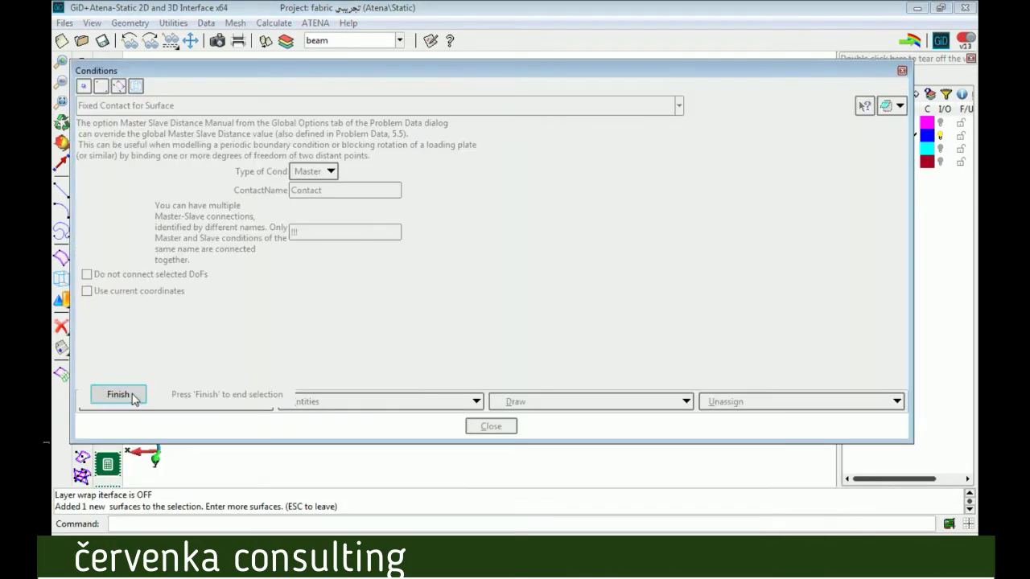
pyautogui.click(118, 394)
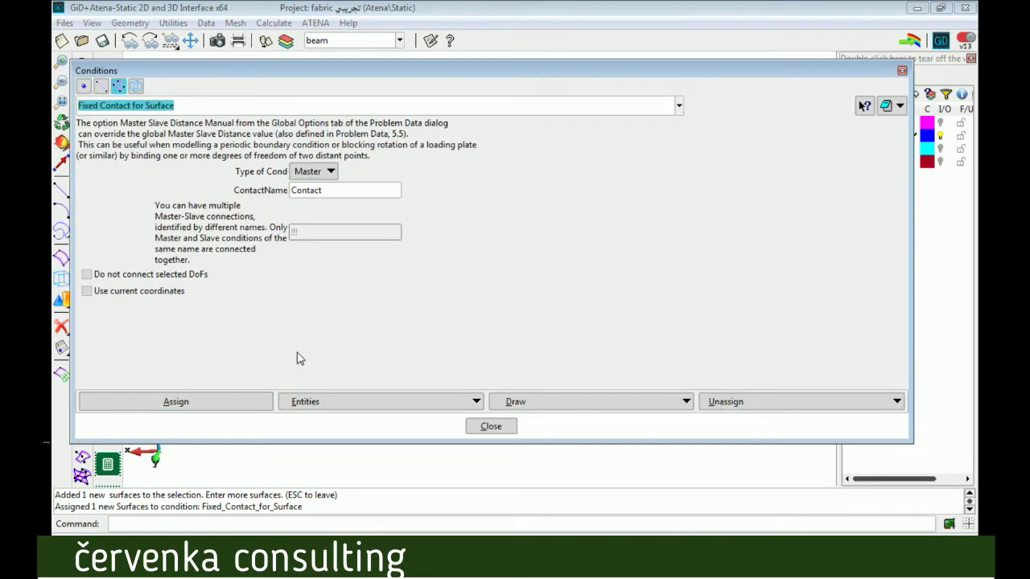
# Show the wrap interface layer and assign the Slave condition of Contact to the wrap surface on the beam's higher-y side
pyautogui.click(327, 172)
pyautogui.click(323, 185)
pyautogui.click(175, 402)
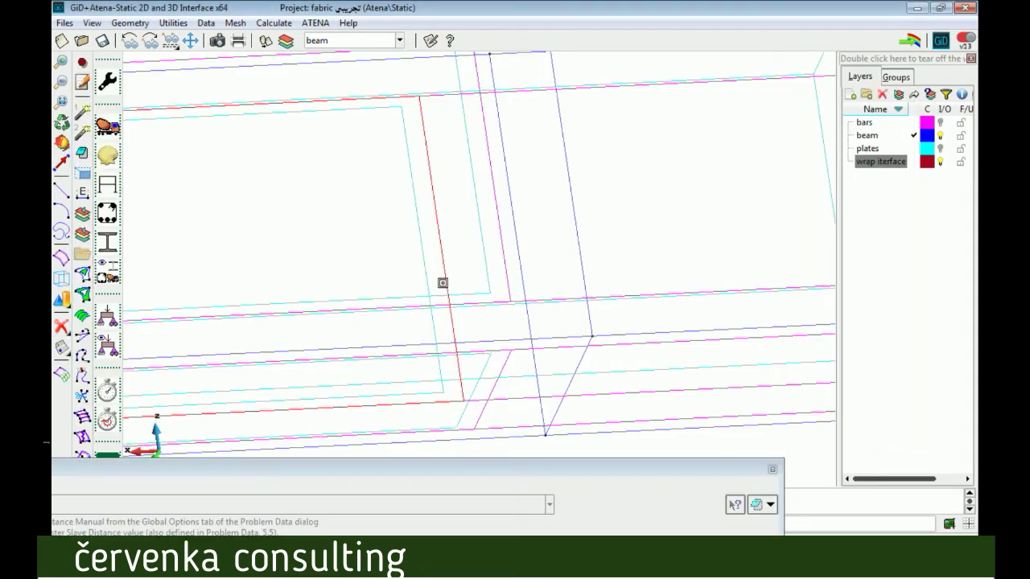
pyautogui.moveTo(512, 471); pyautogui.dragTo(586, 97)
pyautogui.click(74, 398)
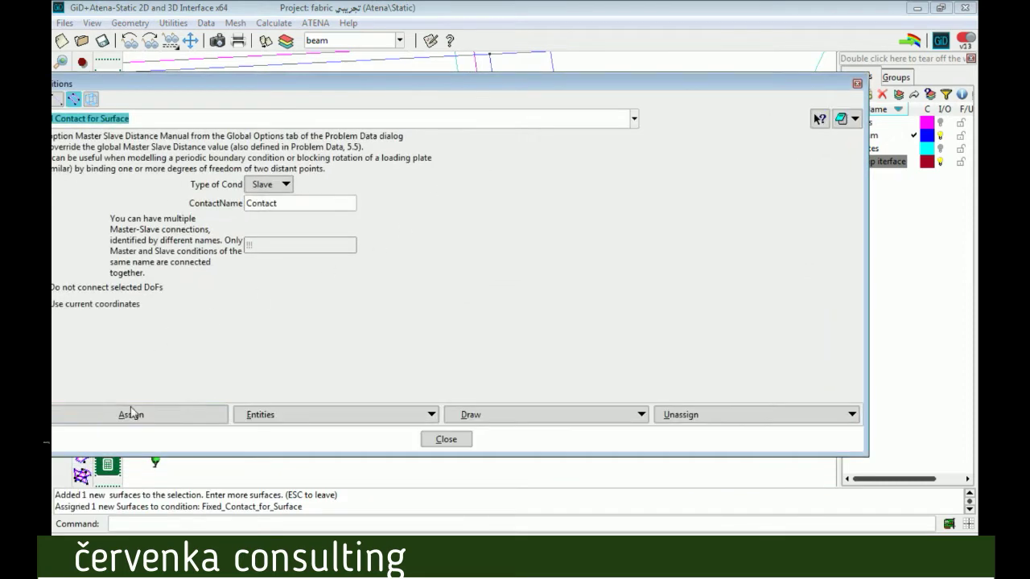
pyautogui.click(447, 440)
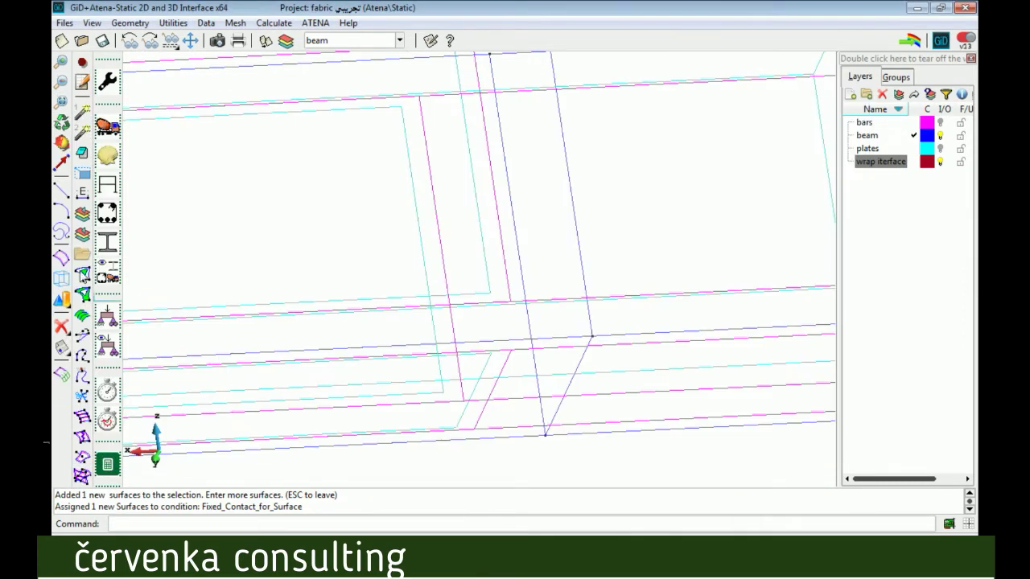
# Set up a Fixed Contact for Surface condition of type Master with the contact name bottom
pyautogui.click(107, 319)
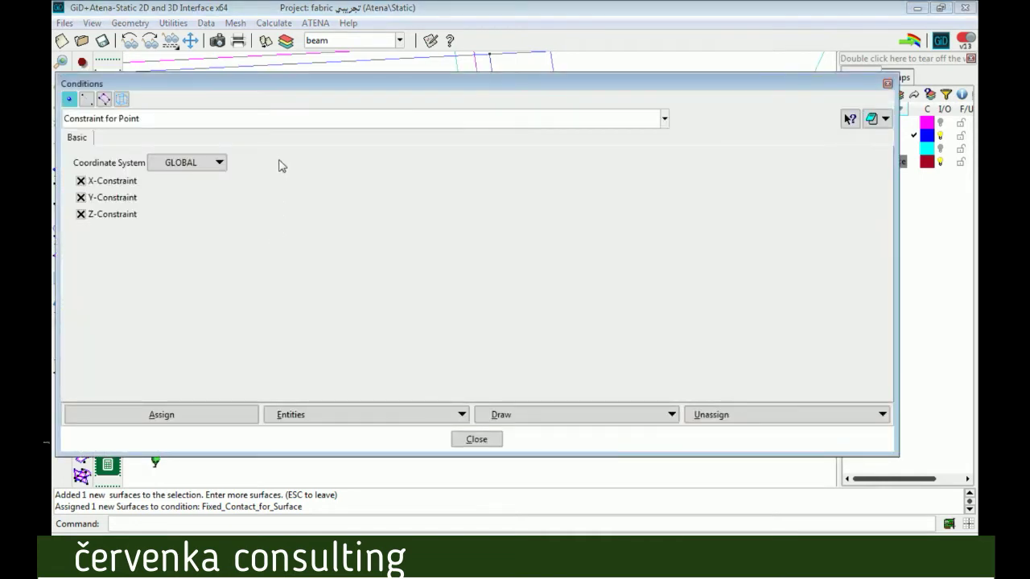
pyautogui.click(86, 98)
pyautogui.click(104, 98)
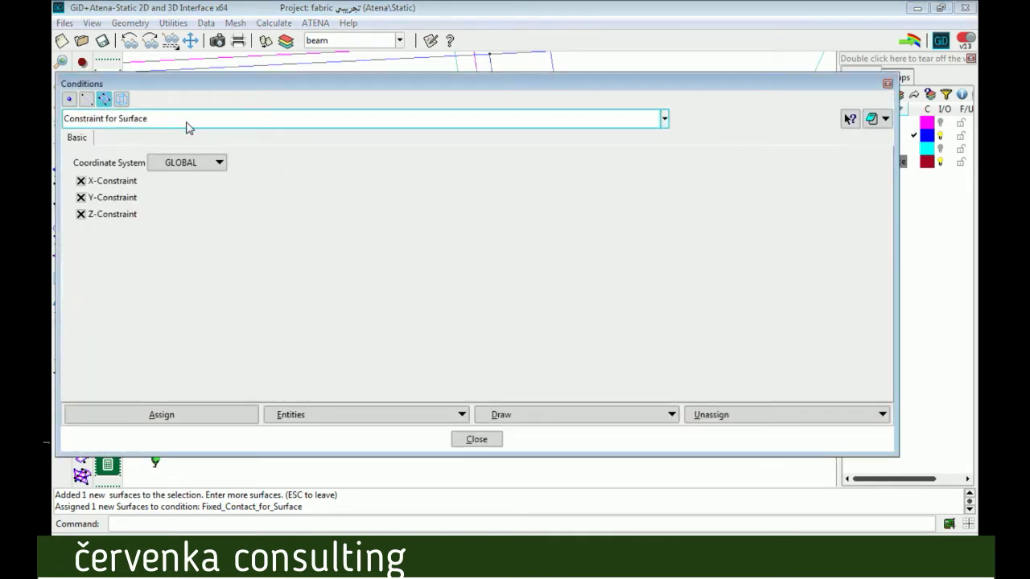
pyautogui.click(186, 122)
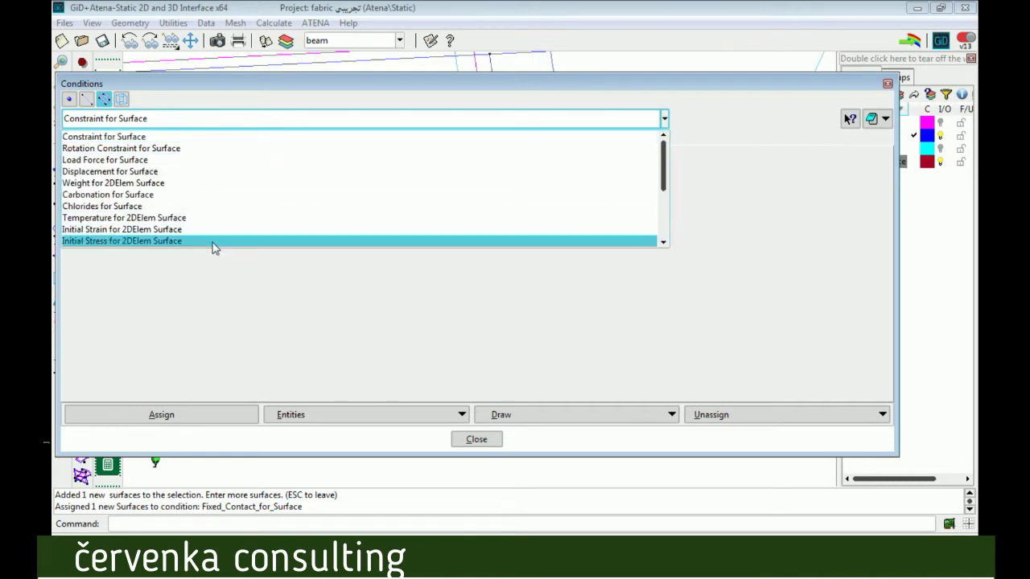
pyautogui.scroll(-2, 213, 247)
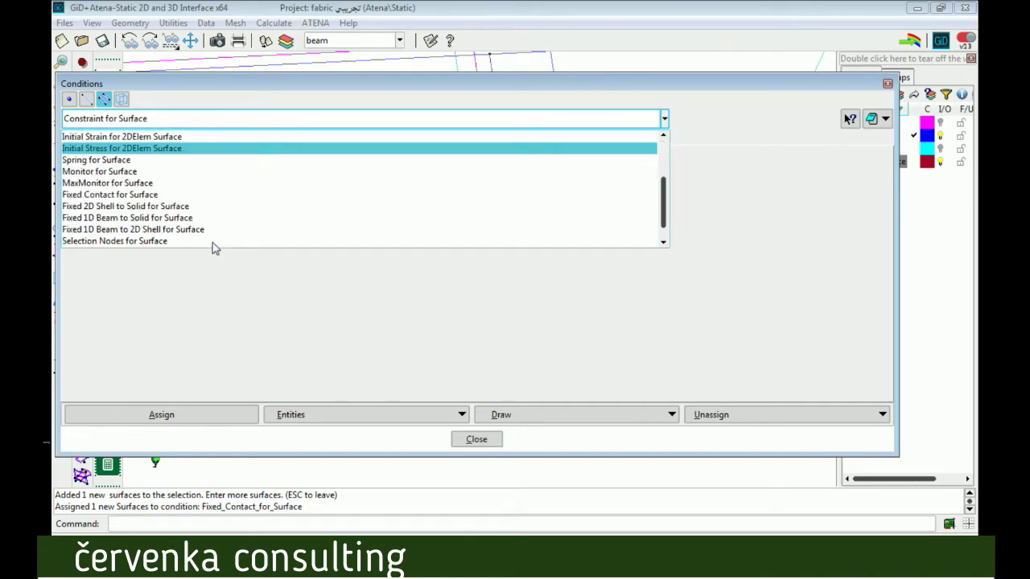
pyautogui.click(185, 194)
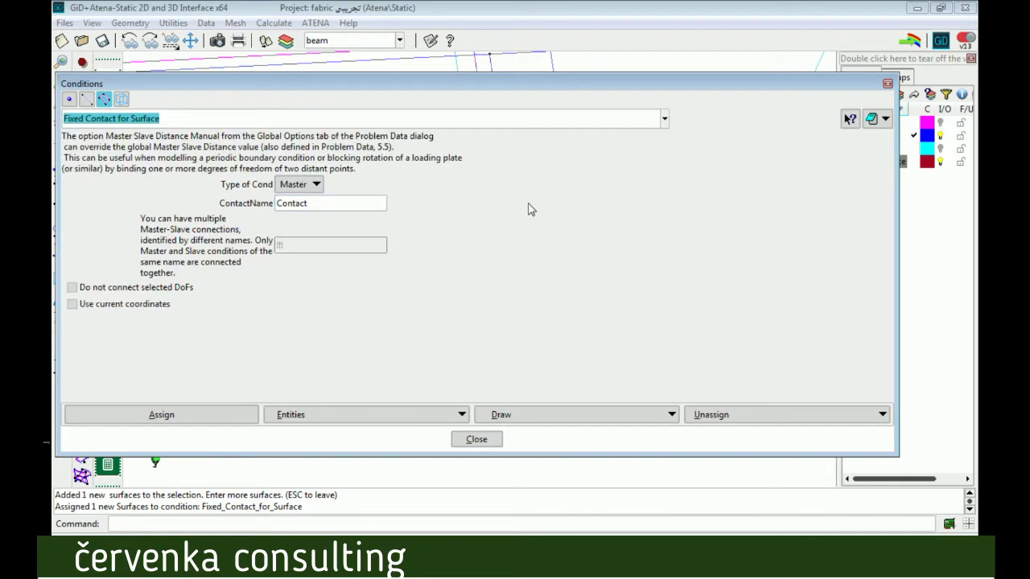
pyautogui.doubleClick(319, 203)
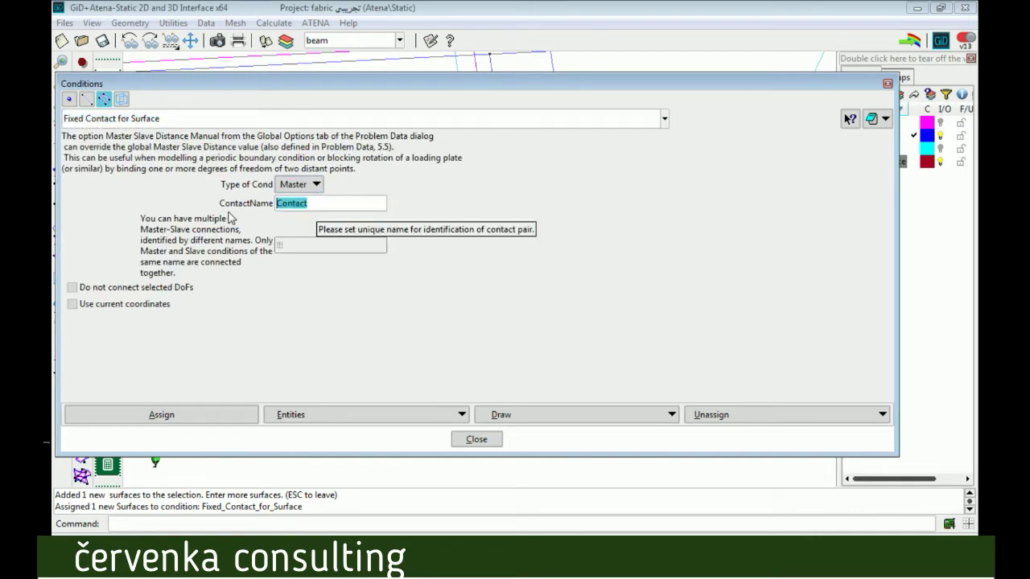
pyautogui.write('bottom')
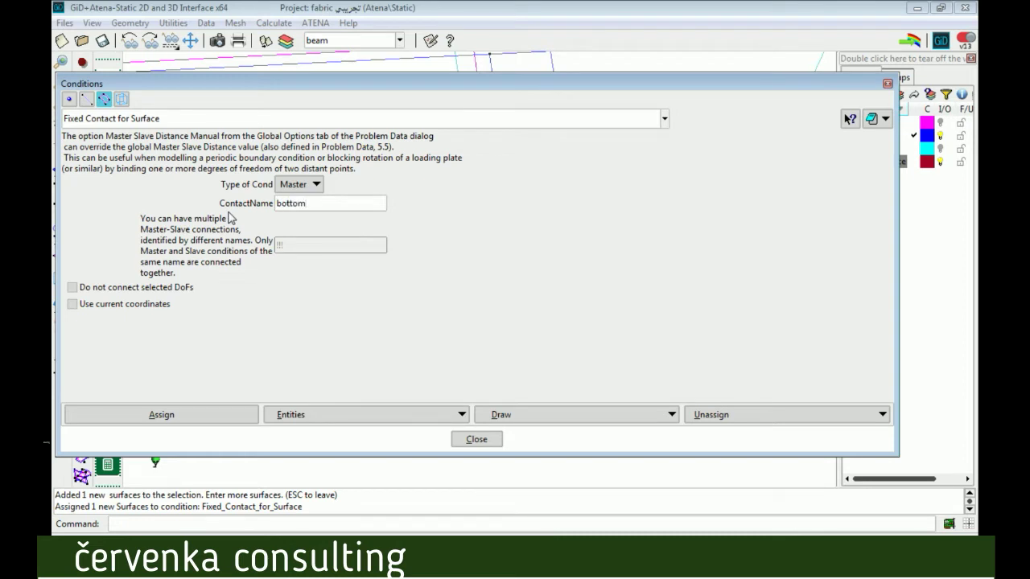
# Assign the bottom master contact to the surface on the beam's underside
pyautogui.click(201, 418)
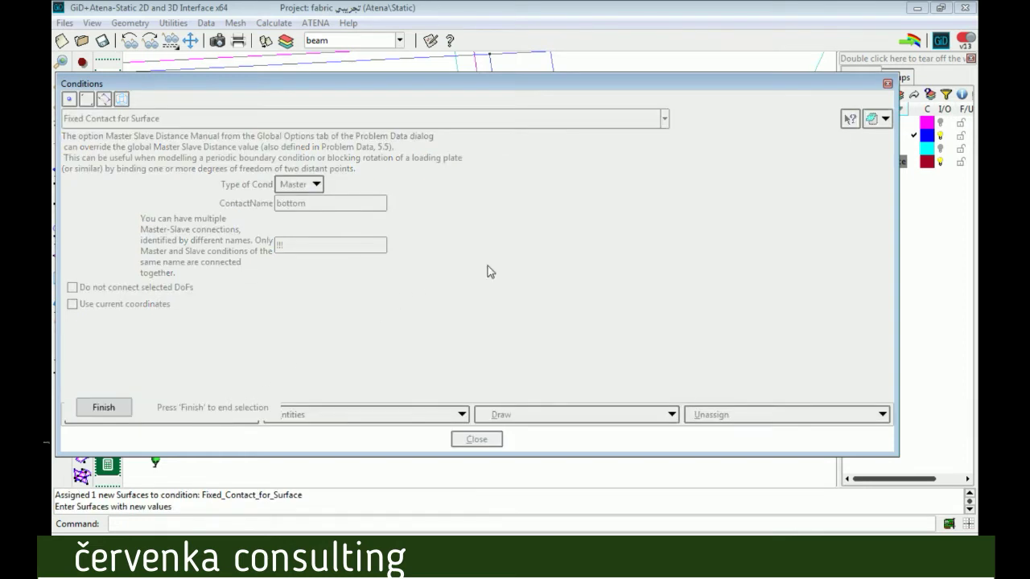
pyautogui.moveTo(814, 83); pyautogui.dragTo(569, 499)
pyautogui.scroll(-6, 523, 211)
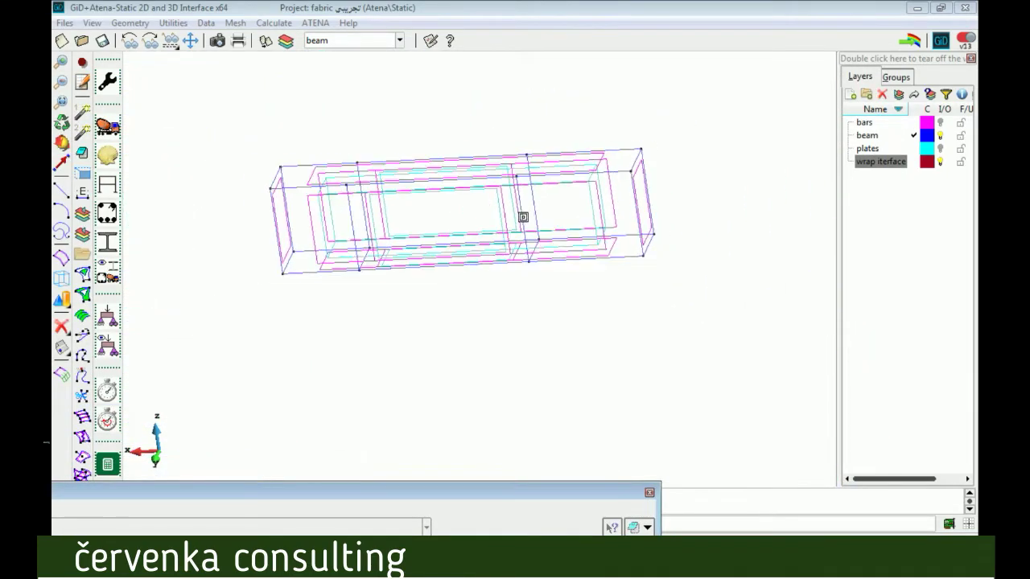
pyautogui.keyDown('shift'); pyautogui.moveTo(519, 279); pyautogui.dragTo(587, 152, button='middle'); pyautogui.keyUp('shift')
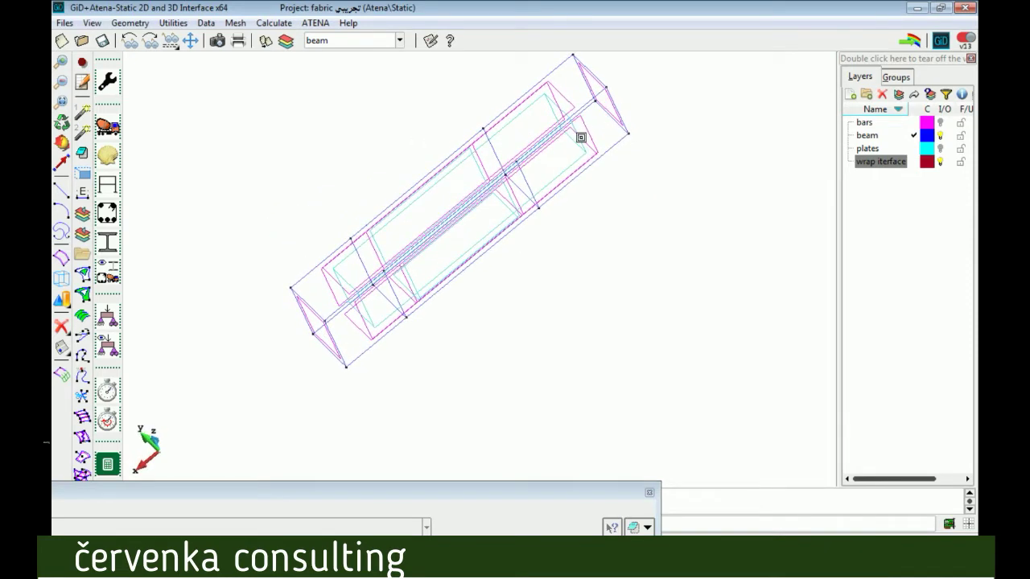
pyautogui.click(543, 494)
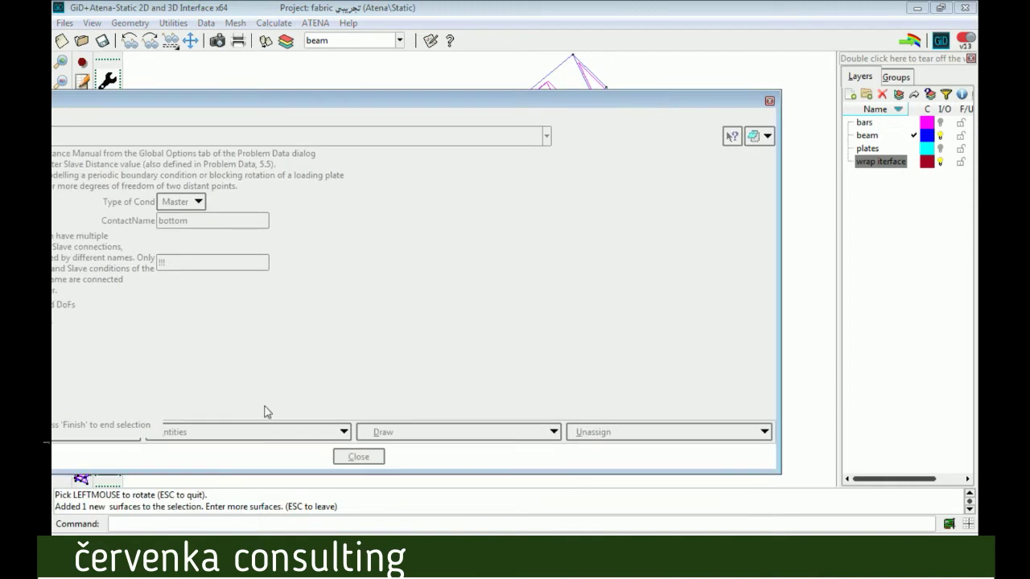
pyautogui.moveTo(361, 105); pyautogui.dragTo(475, 101)
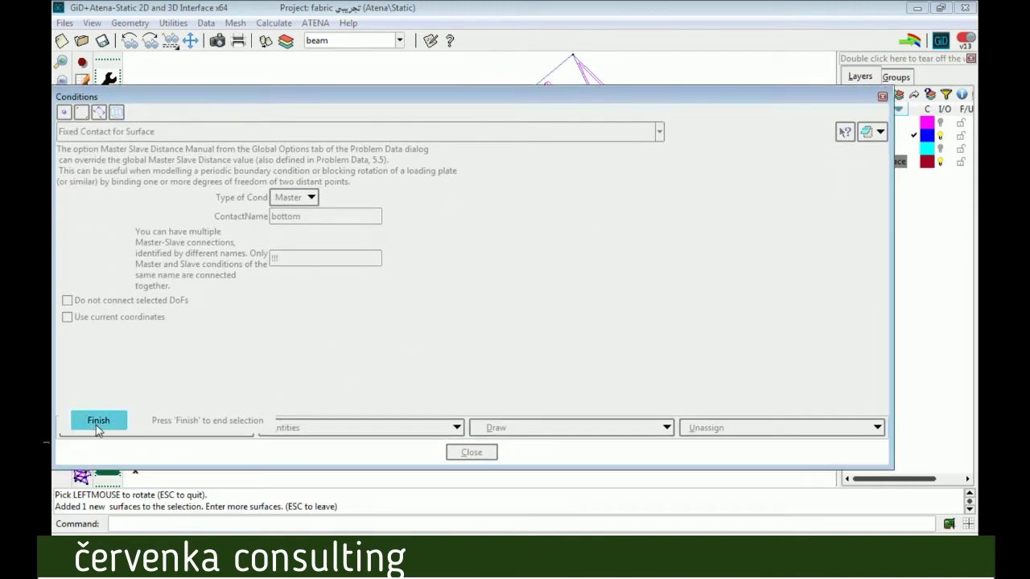
pyautogui.click(97, 431)
# Assign the Slave condition with the contact name bottom to the wrap surface on the beam's underside
pyautogui.click(296, 198)
pyautogui.click(296, 210)
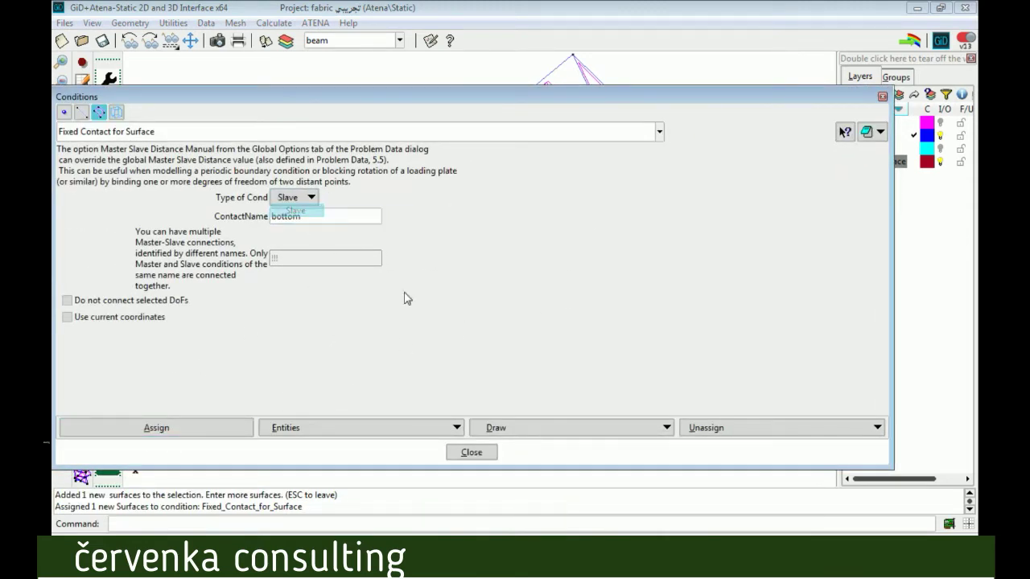
pyautogui.click(161, 433)
pyautogui.moveTo(492, 97); pyautogui.dragTo(455, 306)
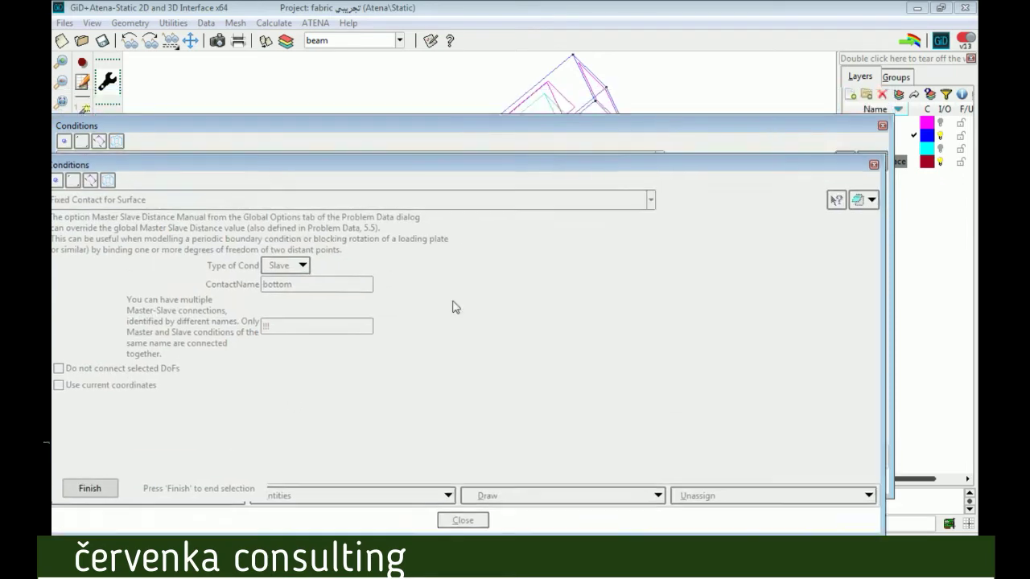
pyautogui.scroll(-1, 559, 166)
pyautogui.scroll(3, 559, 166)
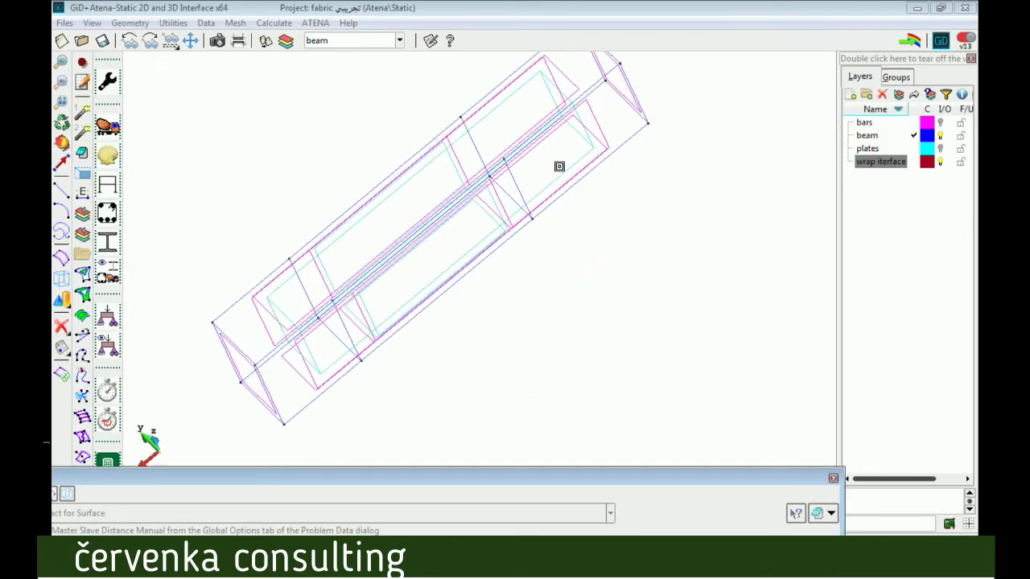
pyautogui.scroll(4, 554, 212)
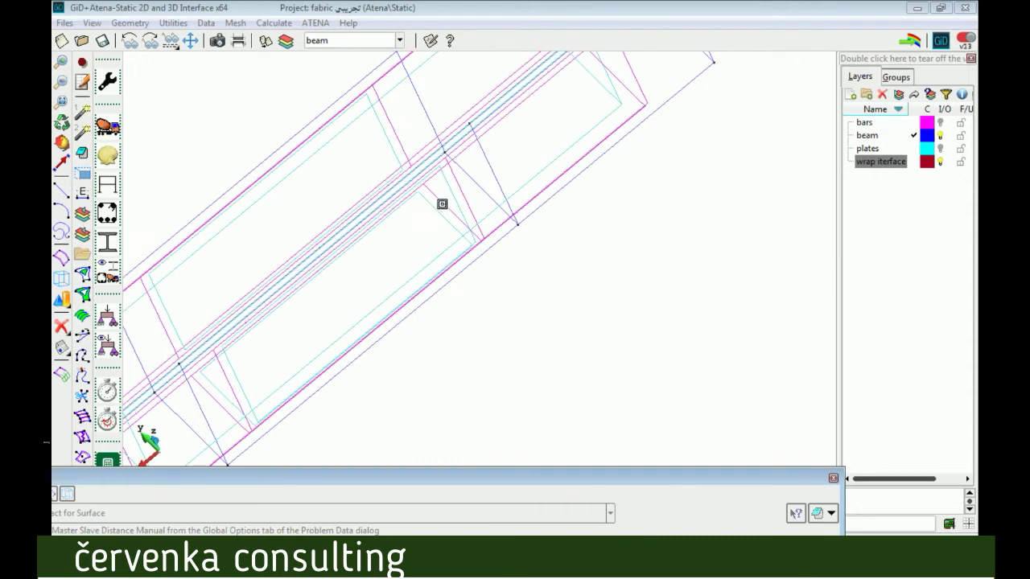
pyautogui.click(443, 206)
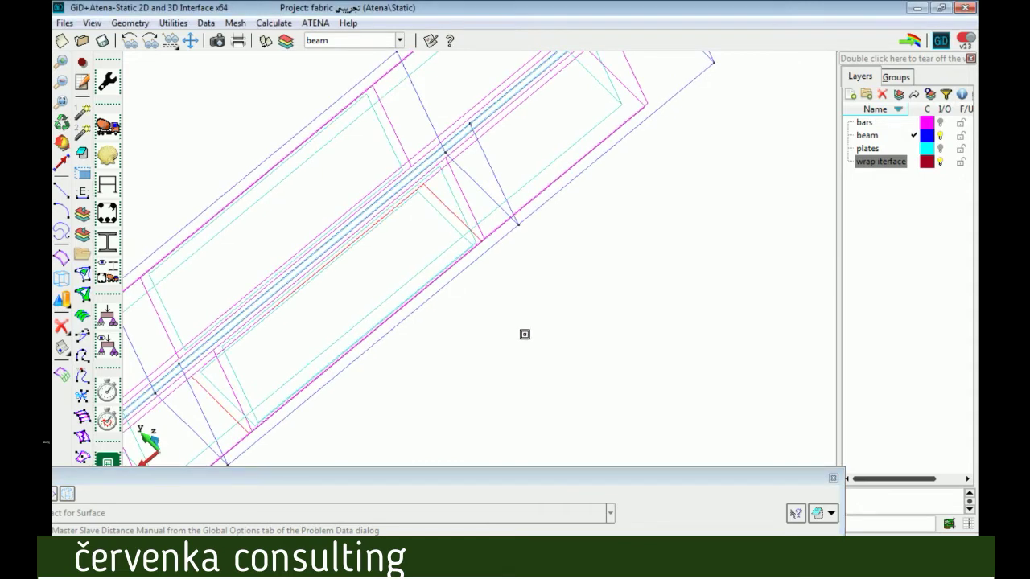
pyautogui.scroll(2, 491, 354)
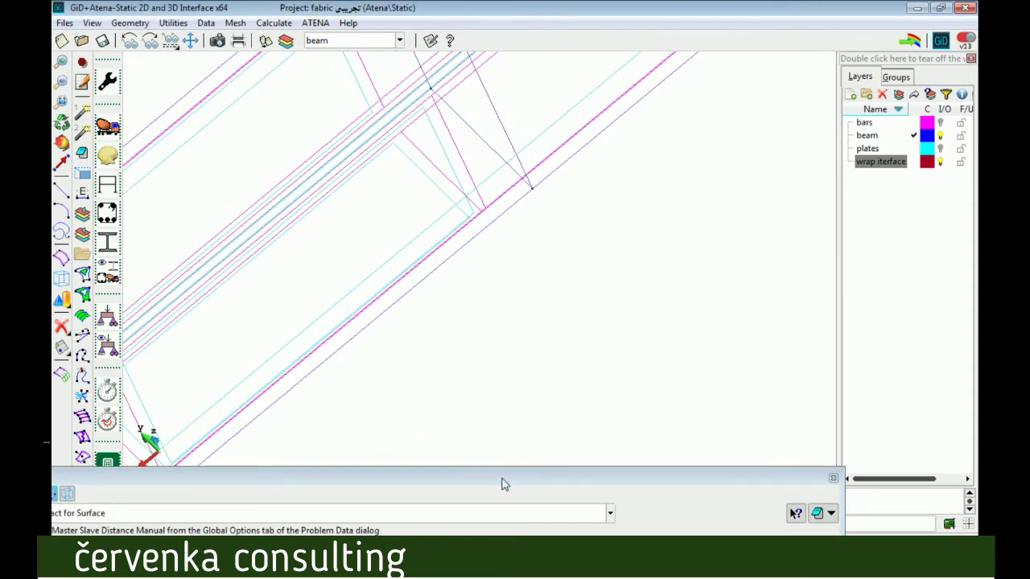
pyautogui.click(504, 482)
pyautogui.press('Escape')
# Draw the assigned fixed contact conditions on the model in colors
pyautogui.click(523, 371)
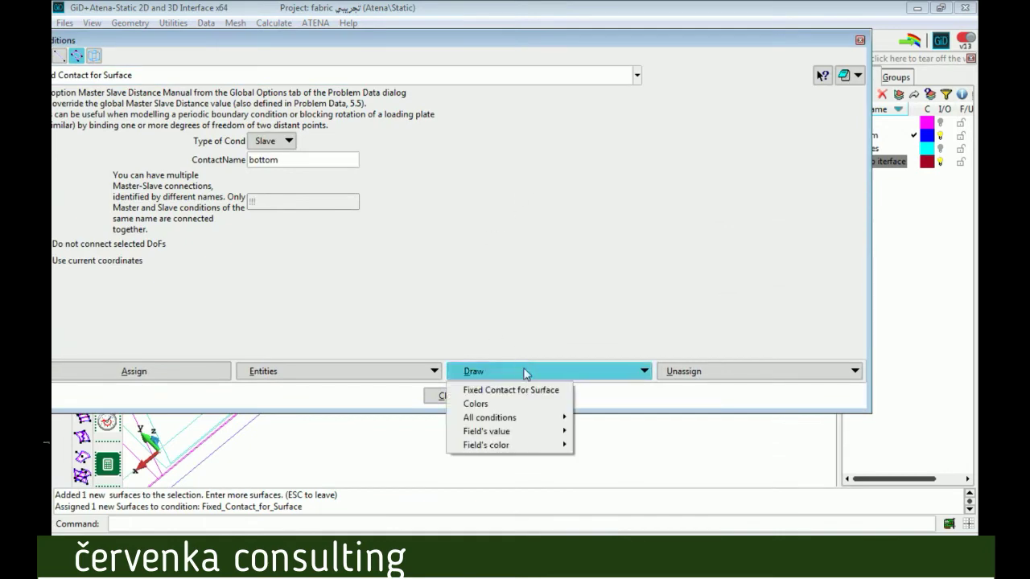
pyautogui.click(535, 404)
pyautogui.moveTo(483, 34); pyautogui.dragTo(526, 346)
pyautogui.scroll(-5, 515, 193)
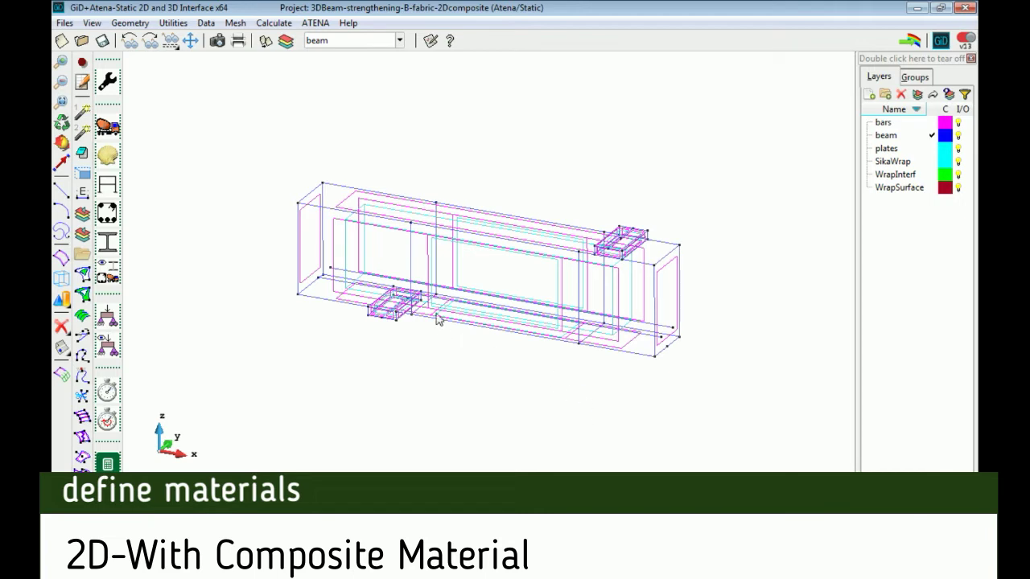
# Open the SOLID Concrete materials and select SikaWrap -230 C/45 vertical
pyautogui.click(206, 23)
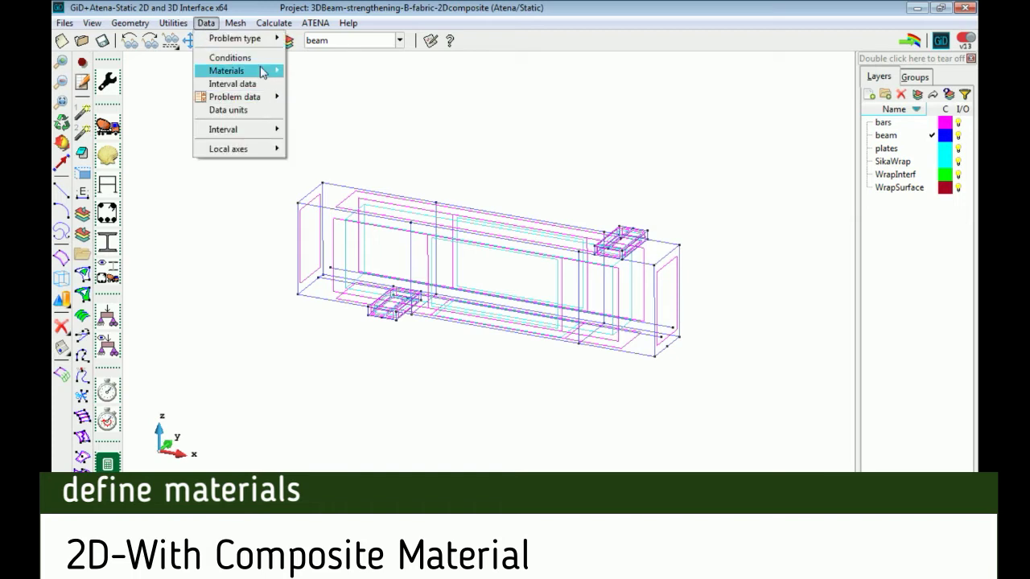
pyautogui.moveTo(262, 72)
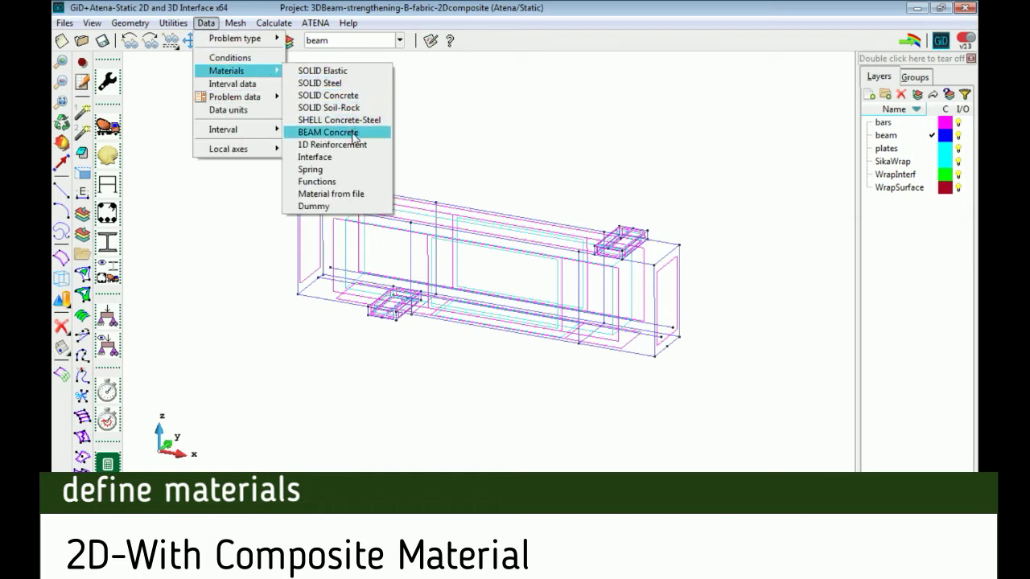
pyautogui.click(356, 96)
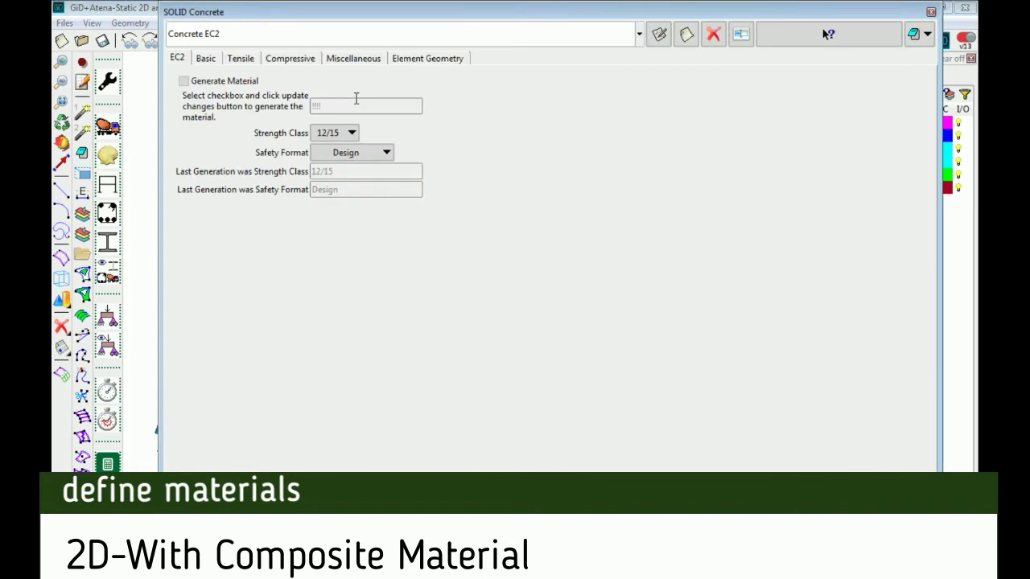
pyautogui.click(296, 41)
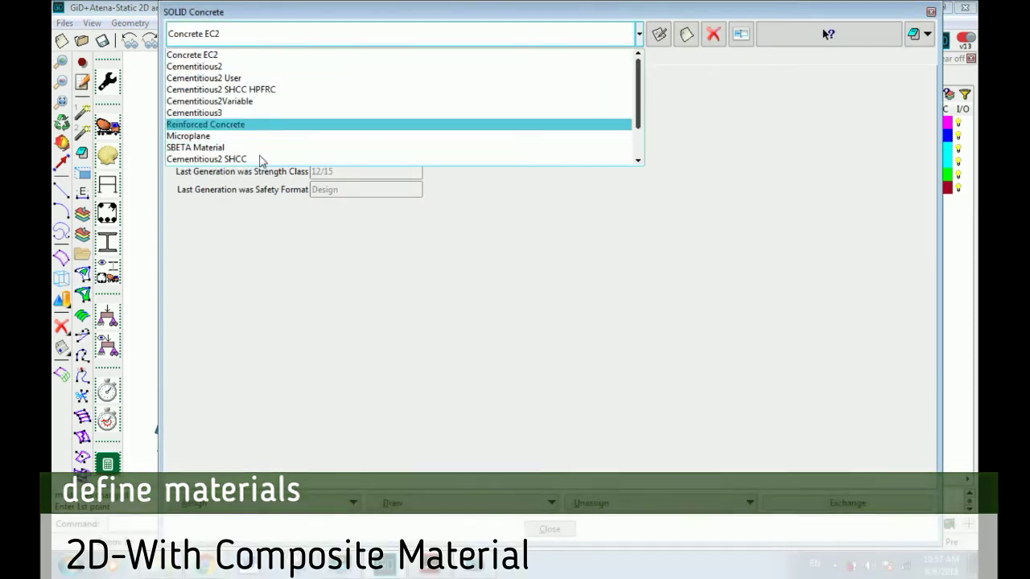
pyautogui.click(242, 124)
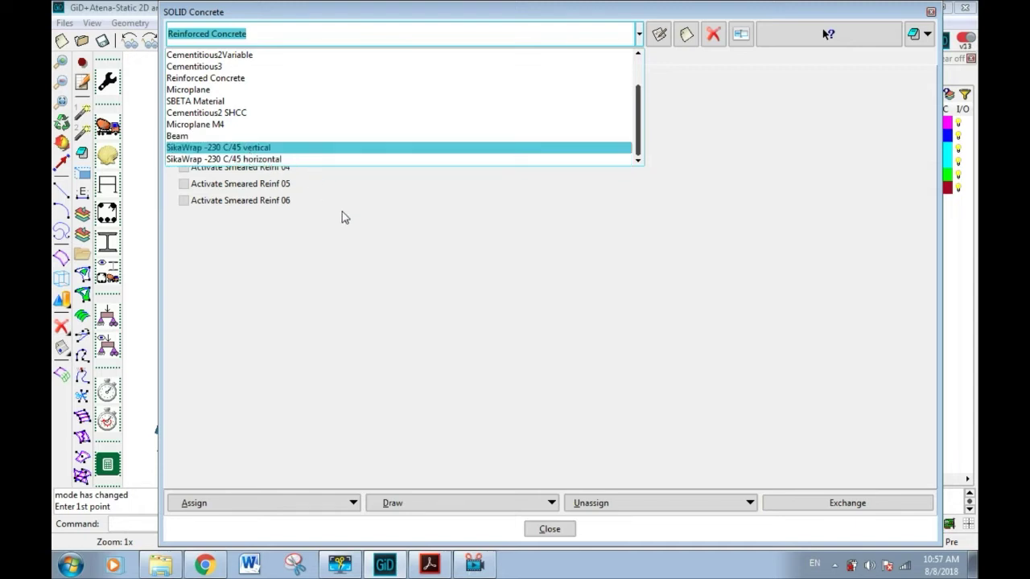
pyautogui.press('Return')
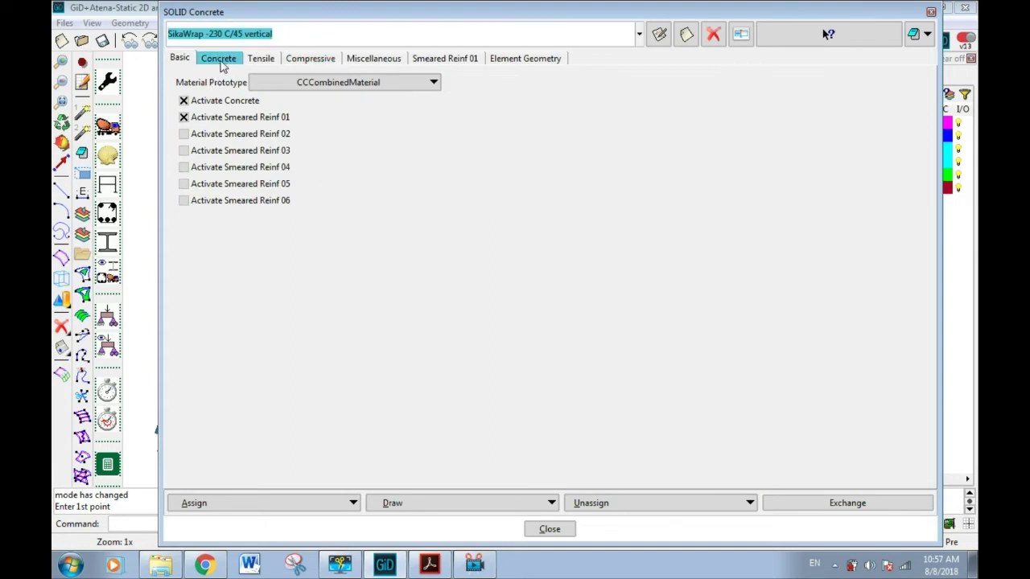
# Examine the concrete, tensile, compressive, miscellaneous and smeared reinforcement properties of SikaWrap -230 C/45 vertical, including the reinforcement direction
pyautogui.click(223, 64)
pyautogui.click(259, 62)
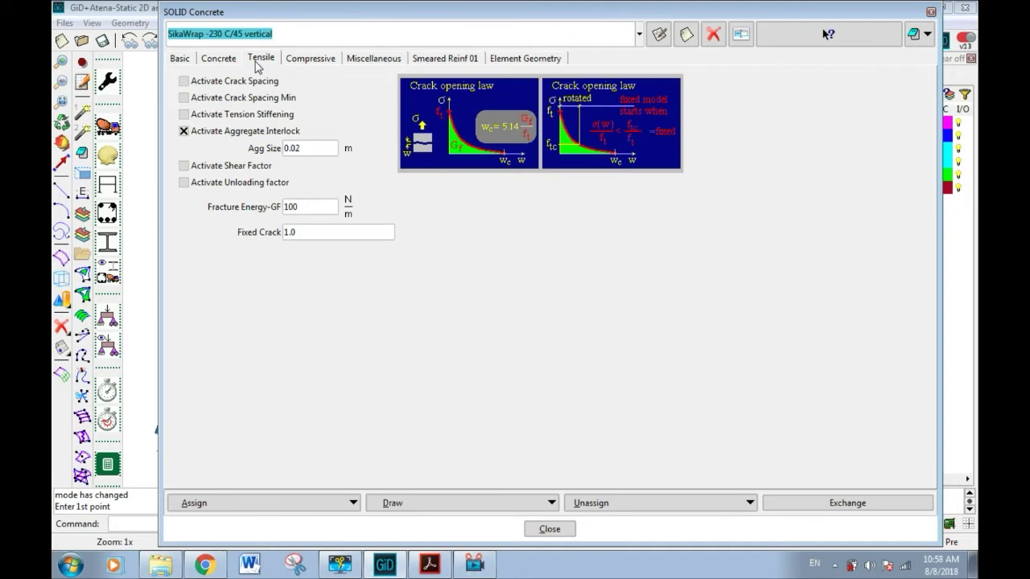
pyautogui.click(309, 59)
pyautogui.click(366, 61)
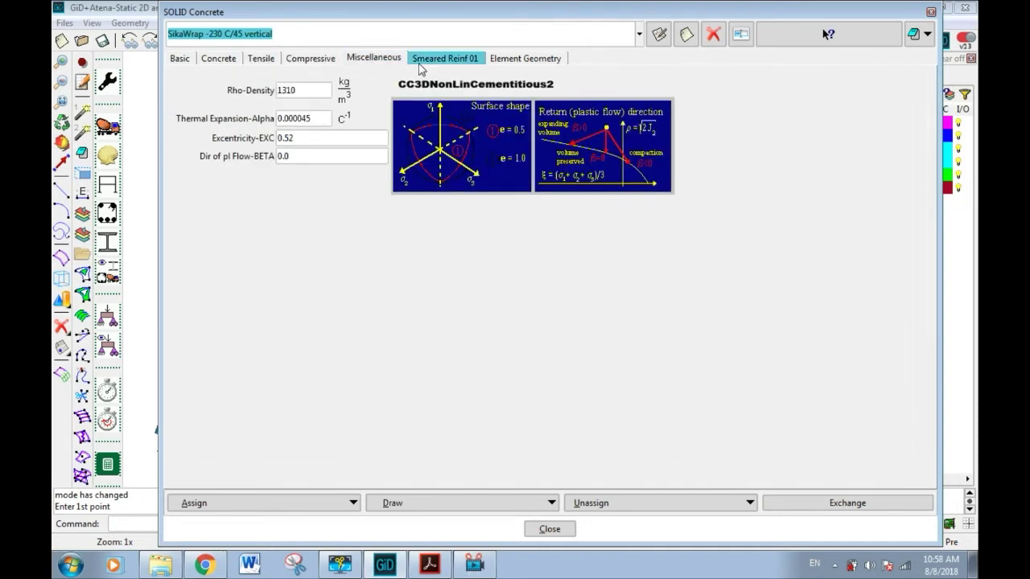
pyautogui.click(420, 61)
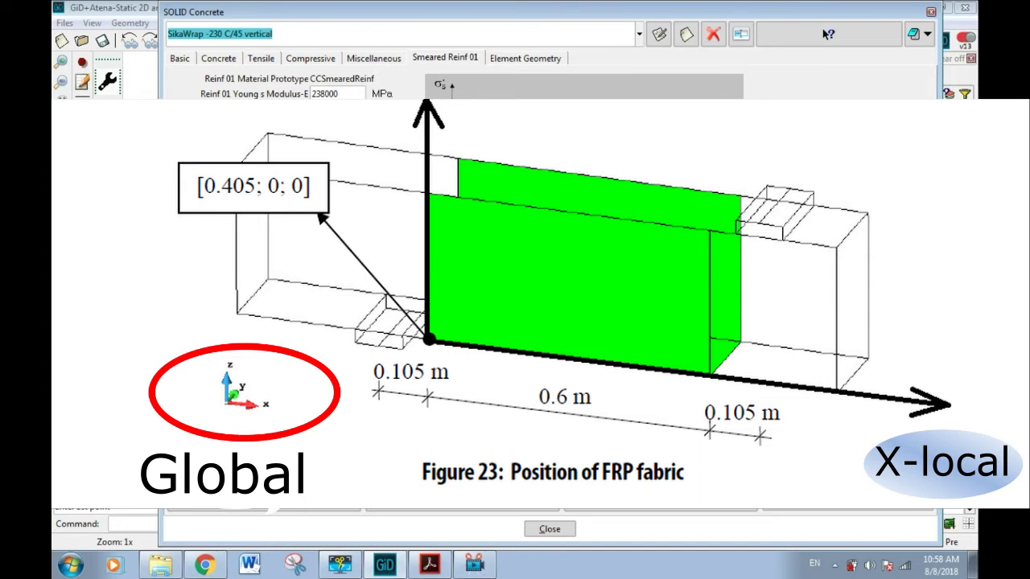
pyautogui.click(930, 12)
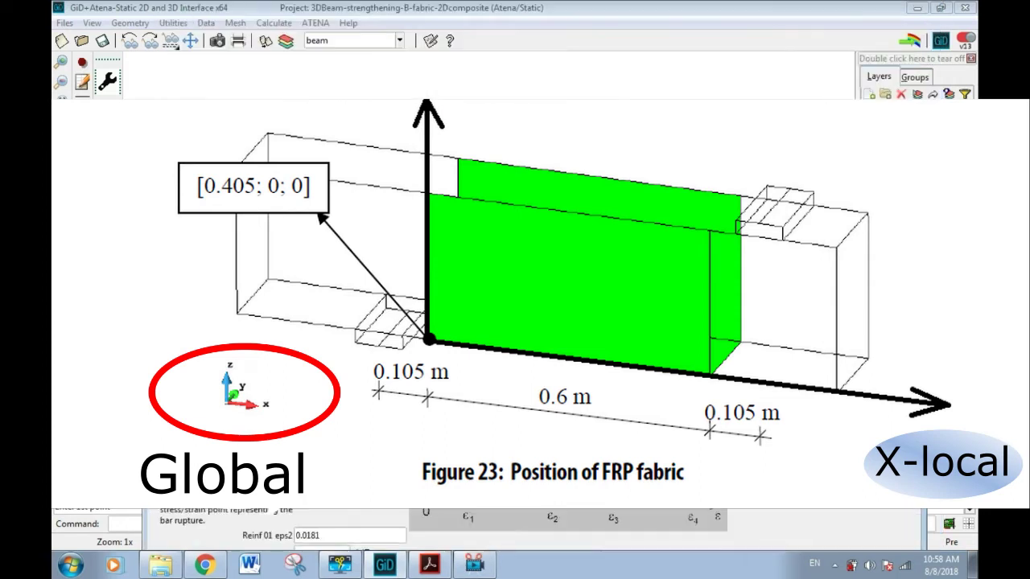
pyautogui.scroll(1, 386, 531)
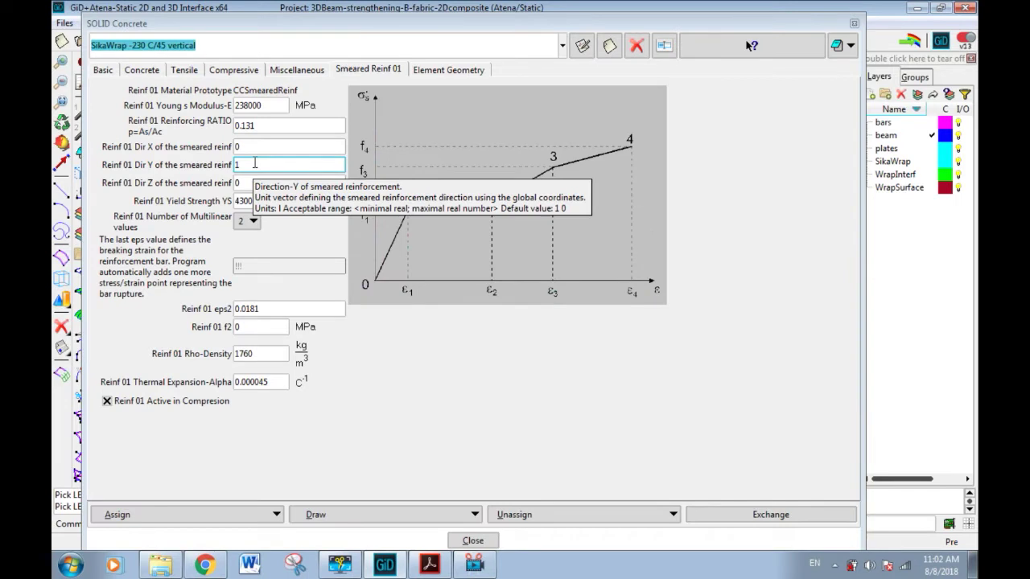
pyautogui.doubleClick(254, 164)
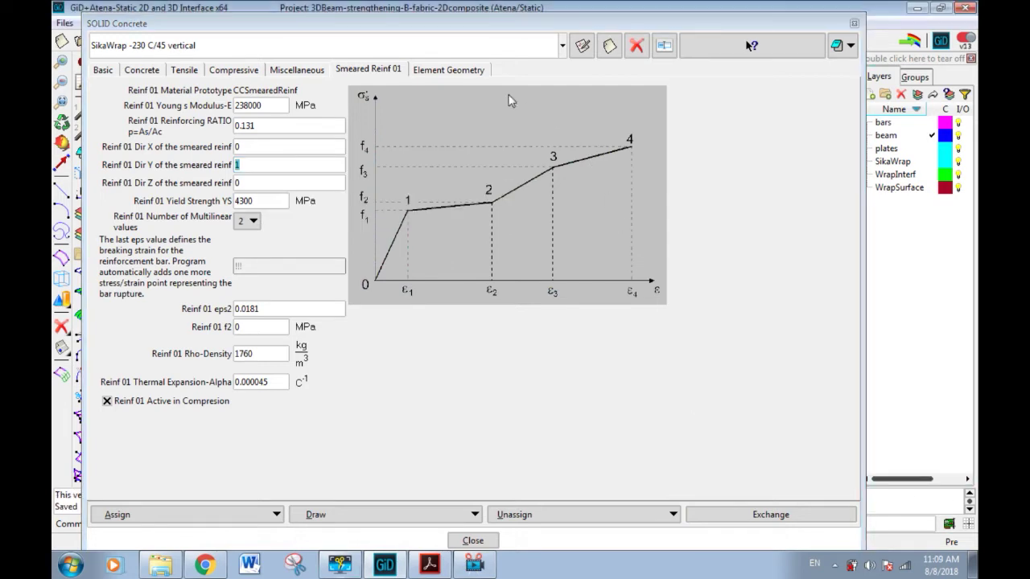
# Set the local X direction definition to By Vector in the element geometry of SikaWrap -230 C/45 vertical
pyautogui.click(475, 70)
pyautogui.click(219, 157)
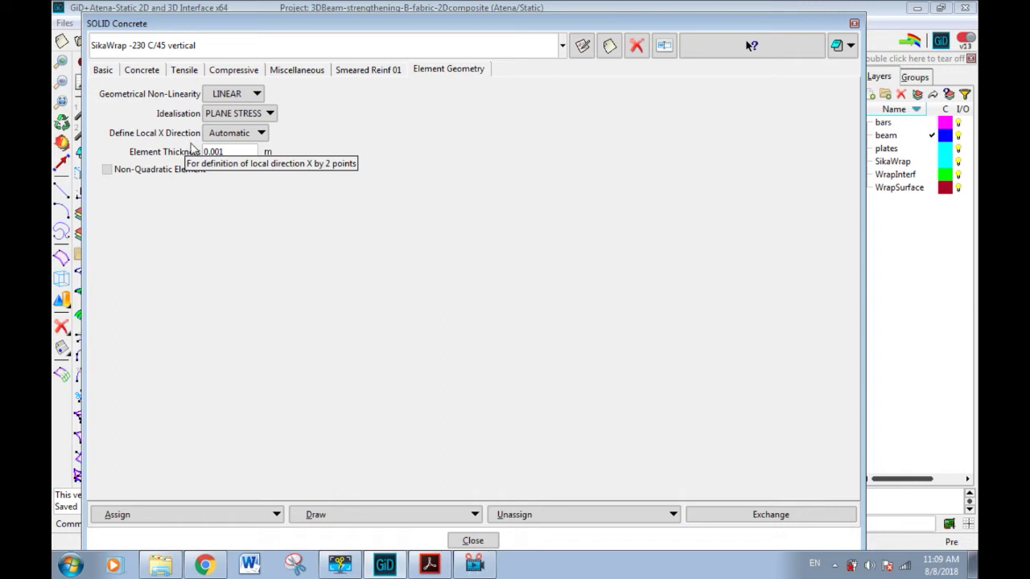
pyautogui.click(235, 133)
pyautogui.click(241, 158)
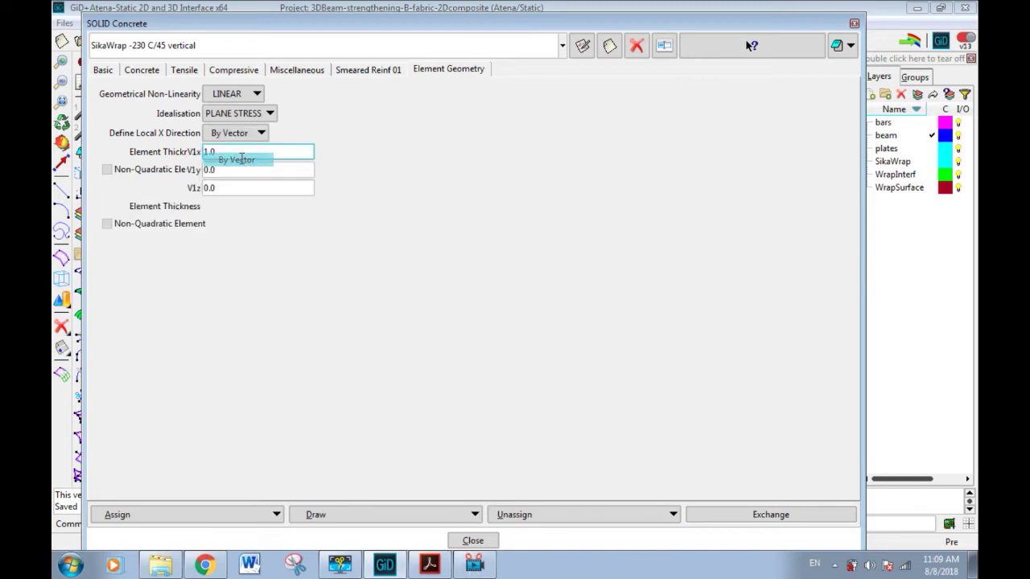
pyautogui.moveTo(275, 211)
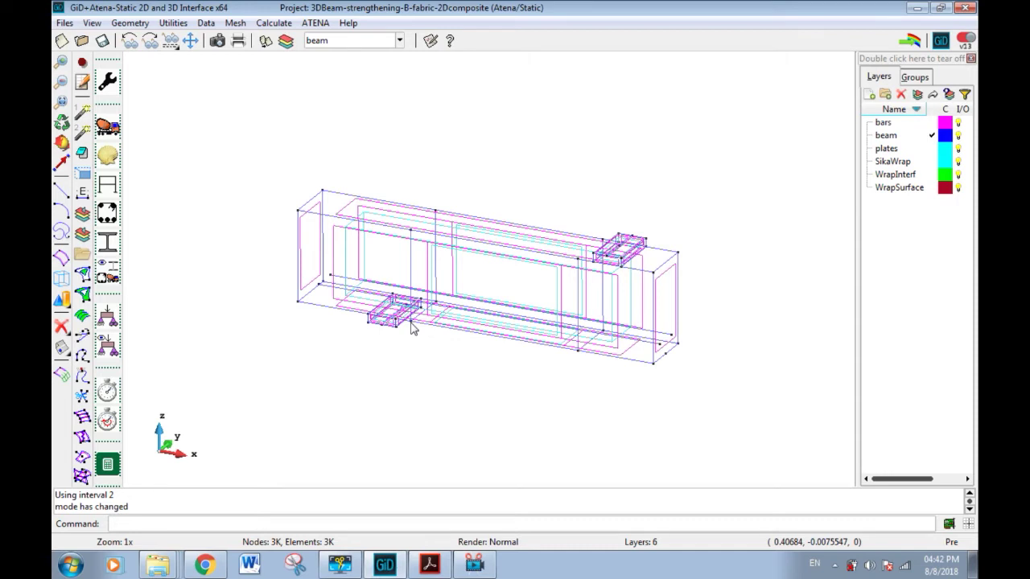
# Open the SOLID Elastic materials and select SikaWrap elastic horizontal
pyautogui.click(199, 24)
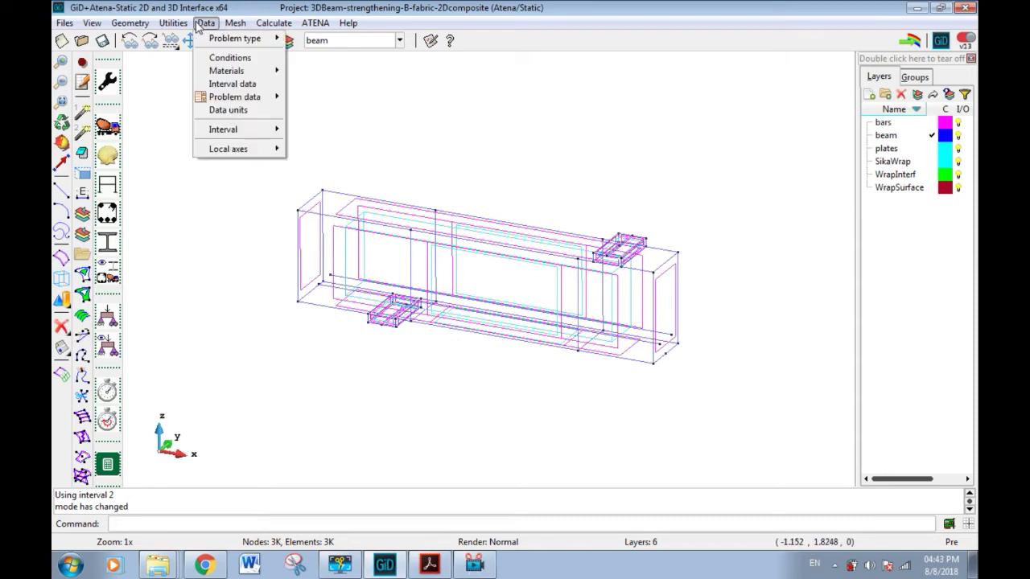
pyautogui.moveTo(239, 73)
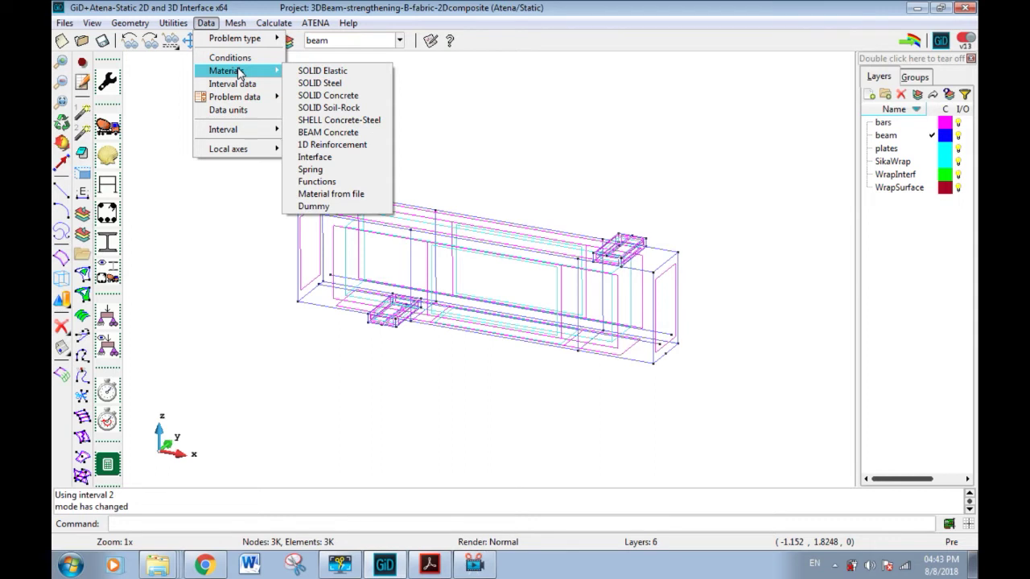
pyautogui.click(322, 71)
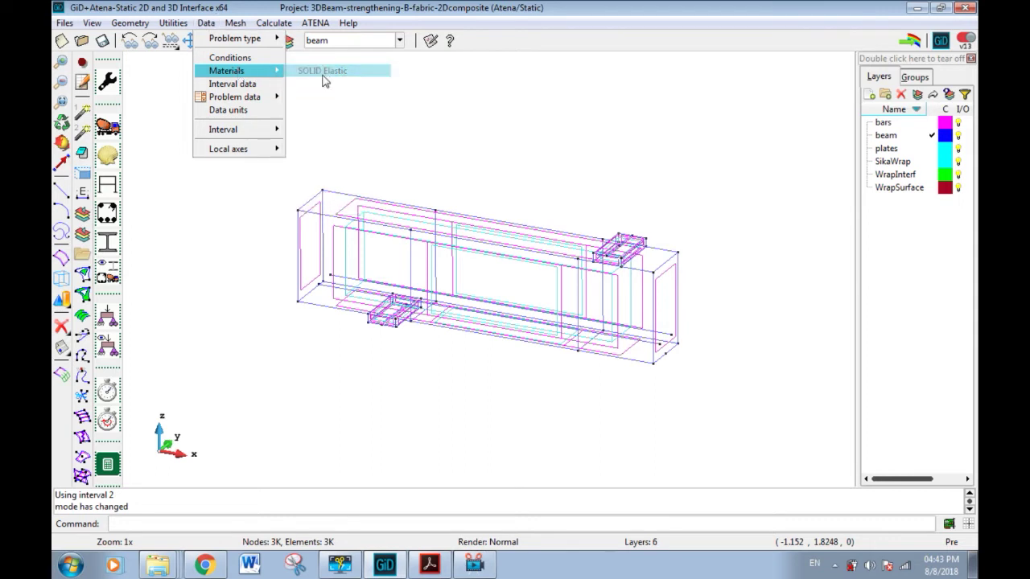
pyautogui.moveTo(433, 308); pyautogui.dragTo(486, 160)
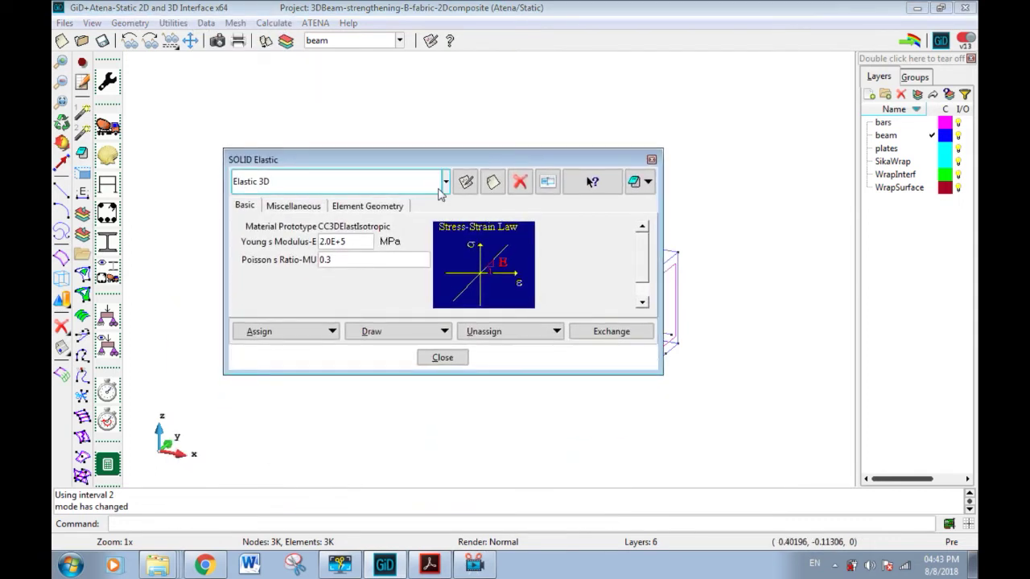
pyautogui.click(445, 182)
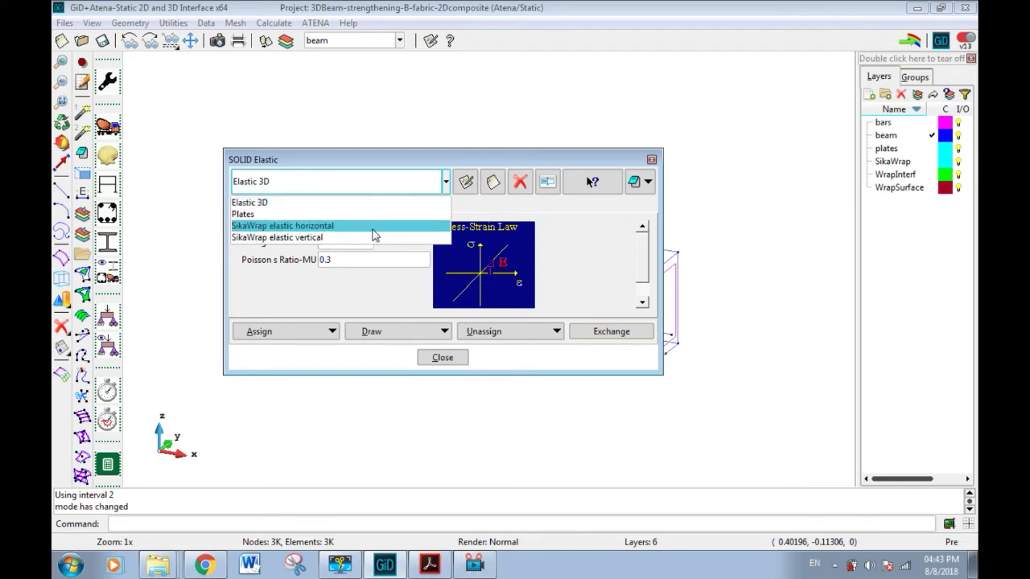
pyautogui.click(375, 226)
pyautogui.click(444, 182)
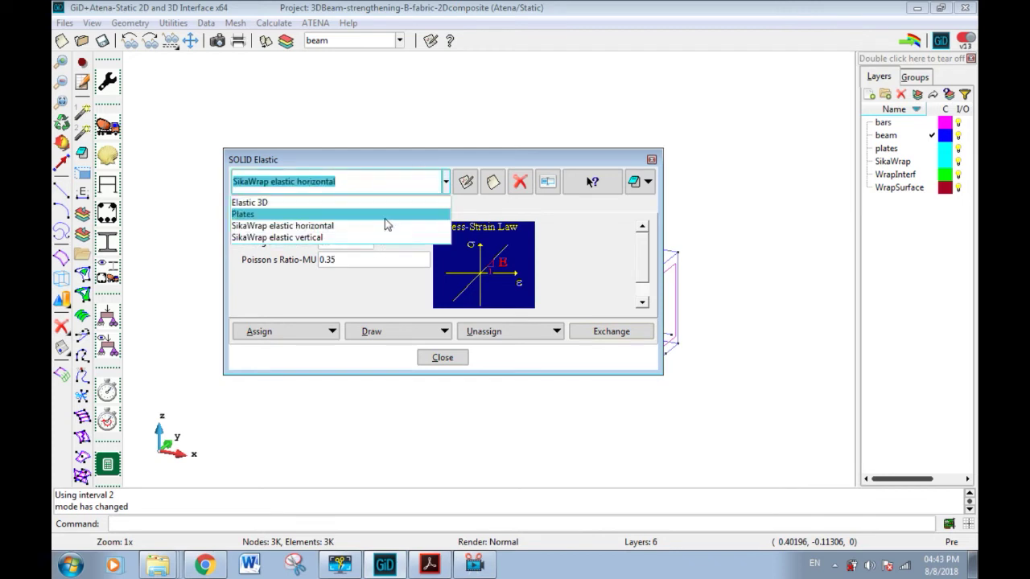
pyautogui.click(304, 226)
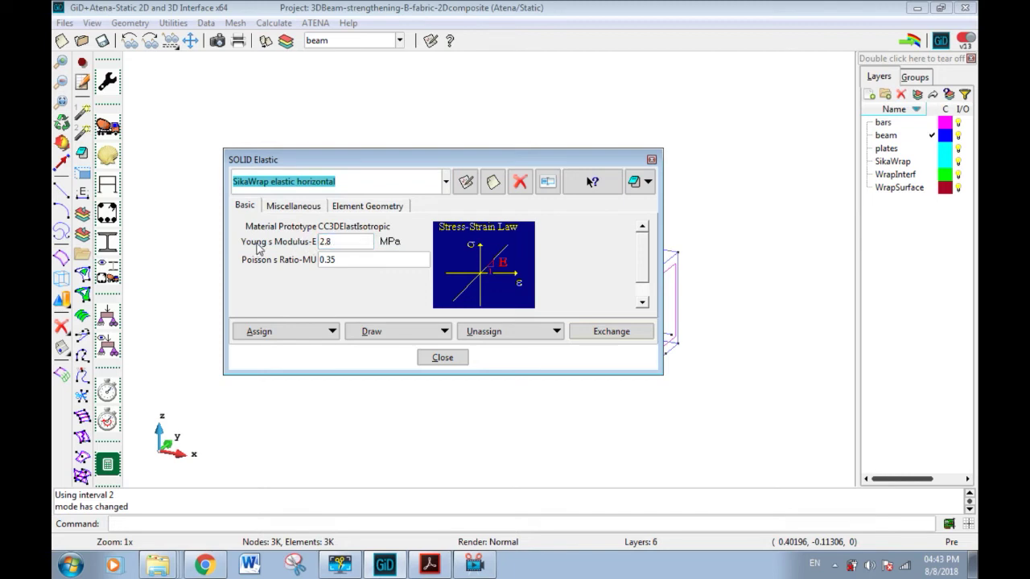
# Assign the SikaWrap elastic horizontal material to the wrap surface on the beam's underside
pyautogui.click(331, 333)
pyautogui.click(266, 377)
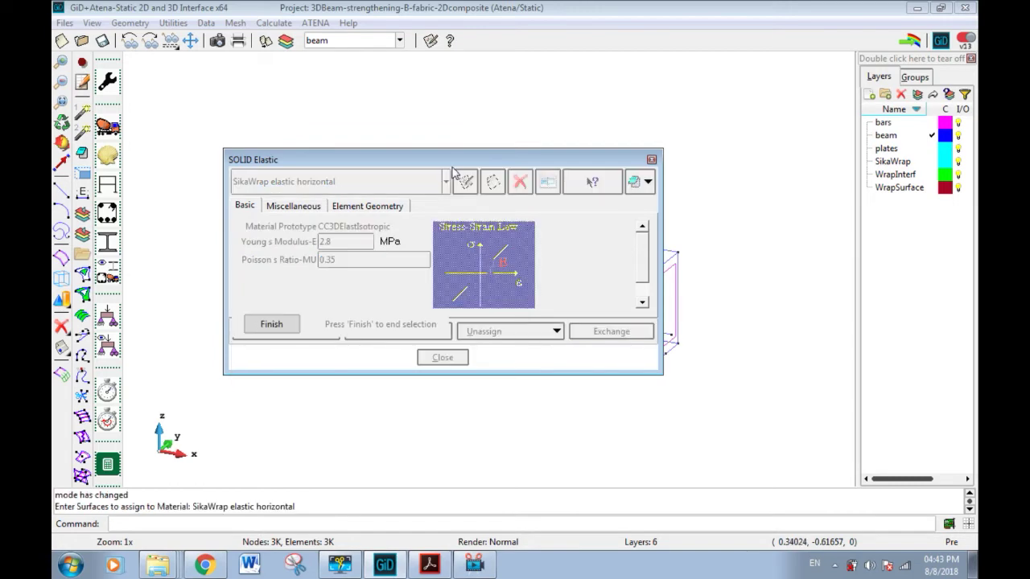
pyautogui.click(560, 287)
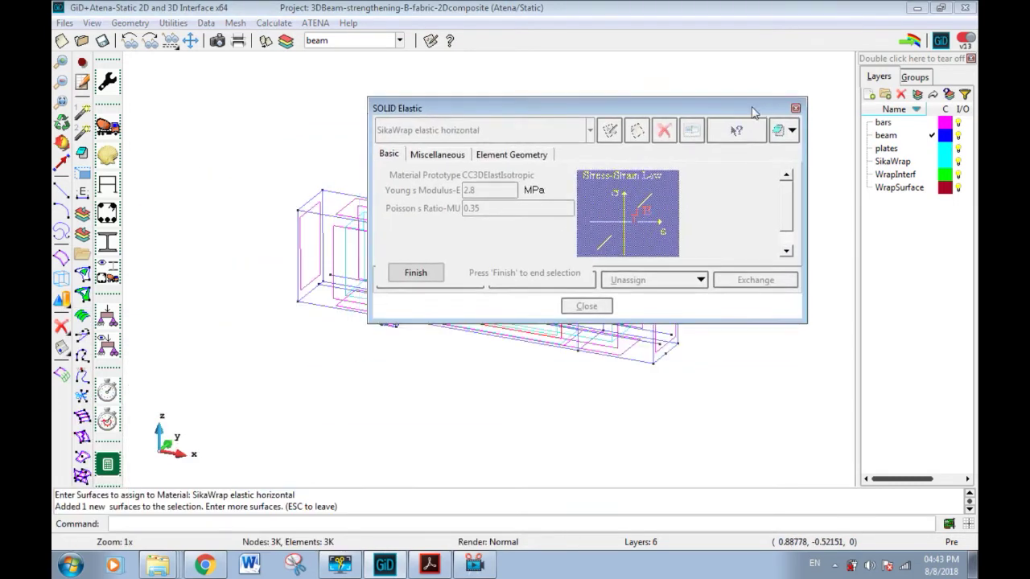
pyautogui.click(415, 273)
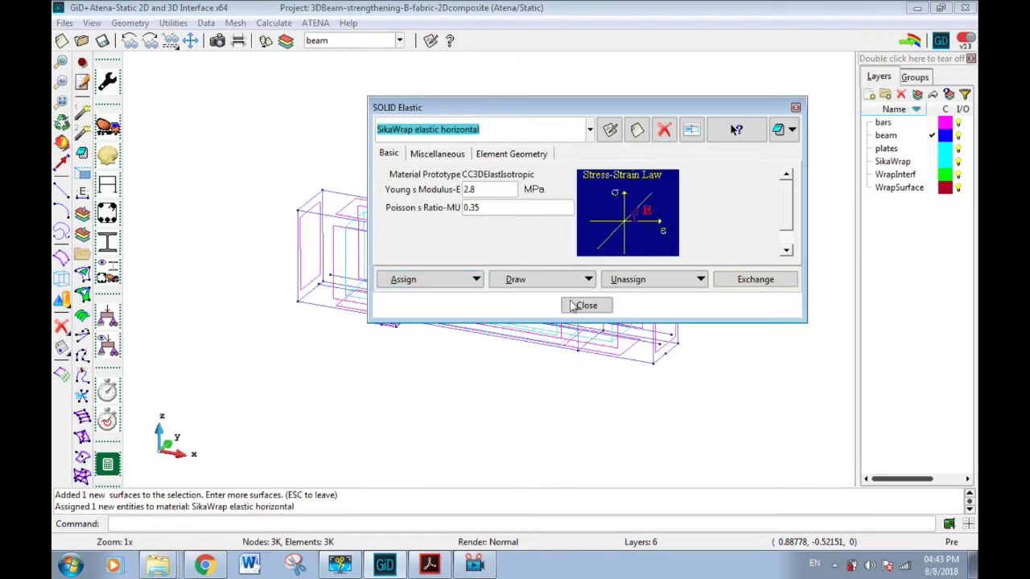
pyautogui.click(586, 306)
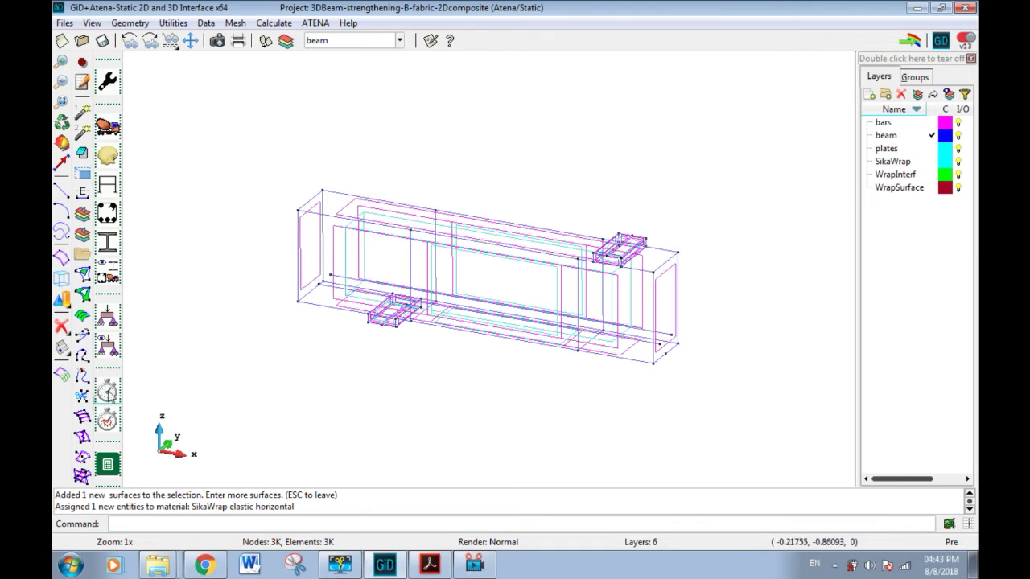
# Review the material activity settings of interval 2 in the interval data
pyautogui.click(107, 391)
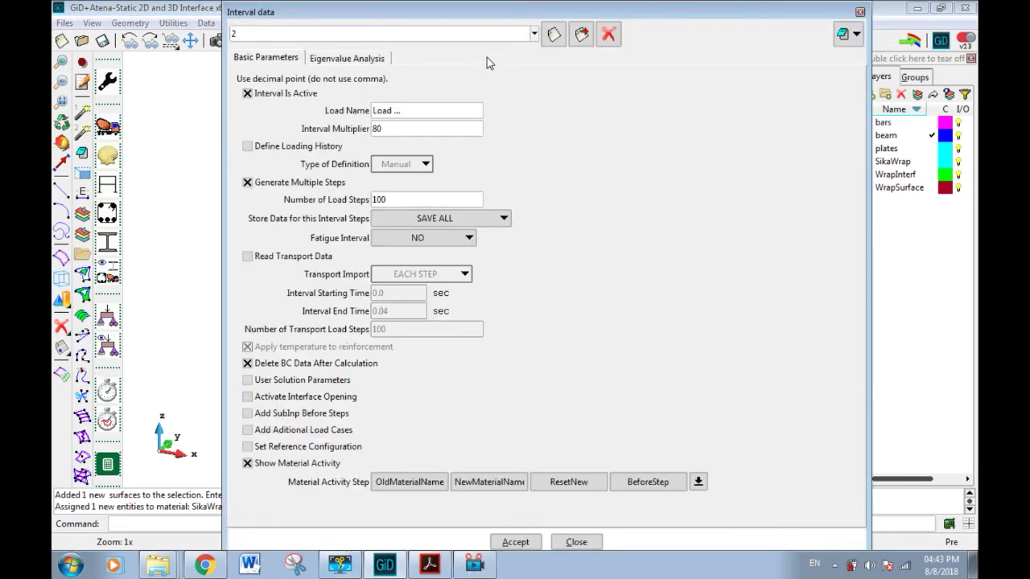
pyautogui.click(473, 35)
pyautogui.click(246, 469)
pyautogui.click(250, 469)
pyautogui.click(698, 482)
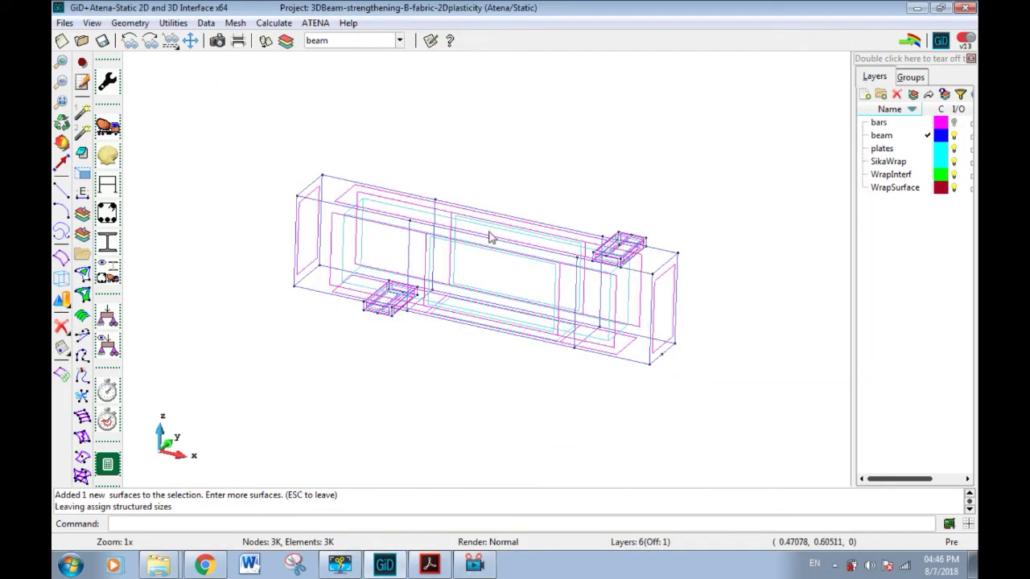
# Assign the Quadrilateral mesh element type to the three fabric surfaces on the beam's sides and underside
pyautogui.click(229, 24)
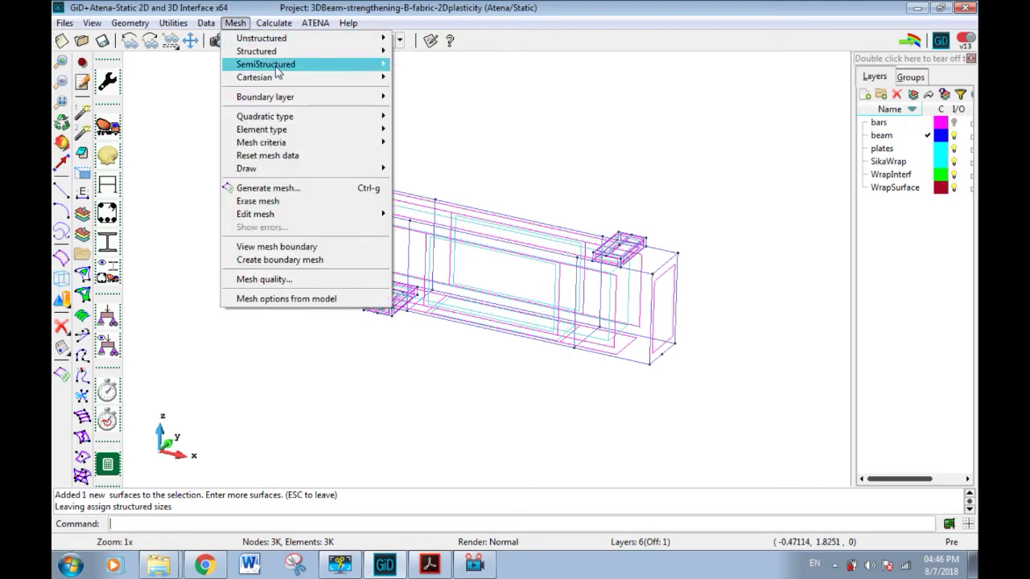
pyautogui.moveTo(317, 133)
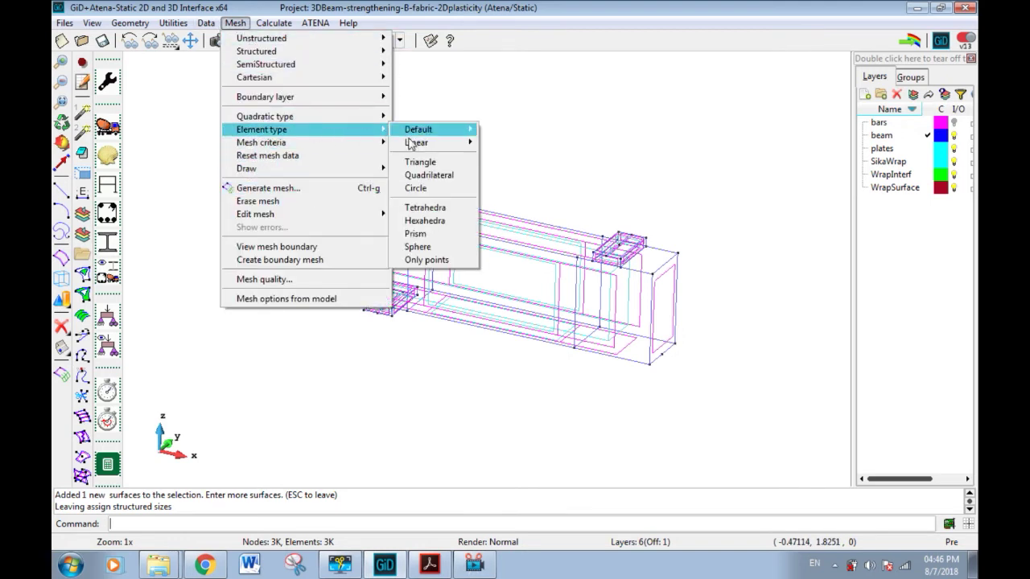
pyautogui.click(427, 176)
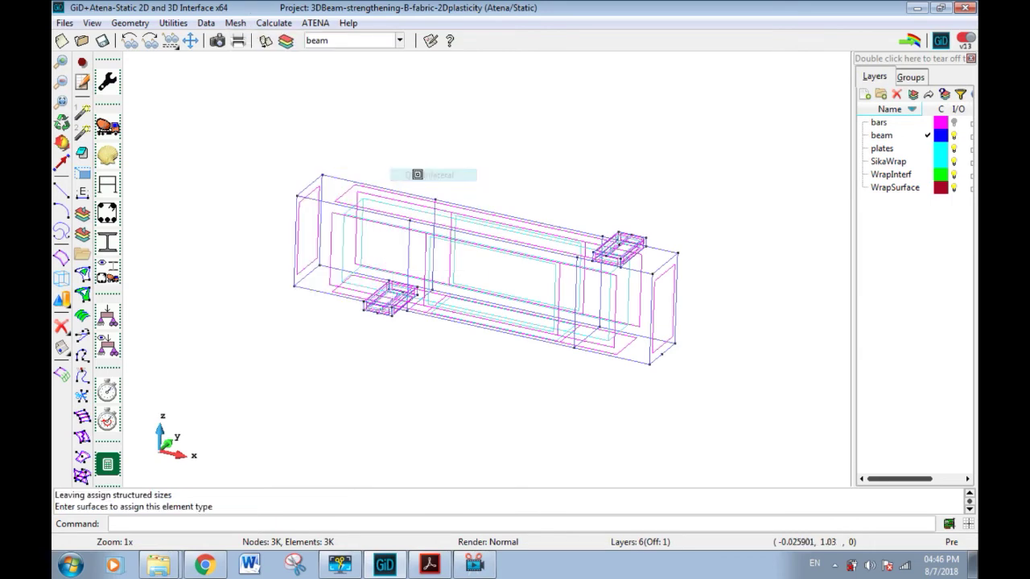
pyautogui.scroll(3, 438, 267)
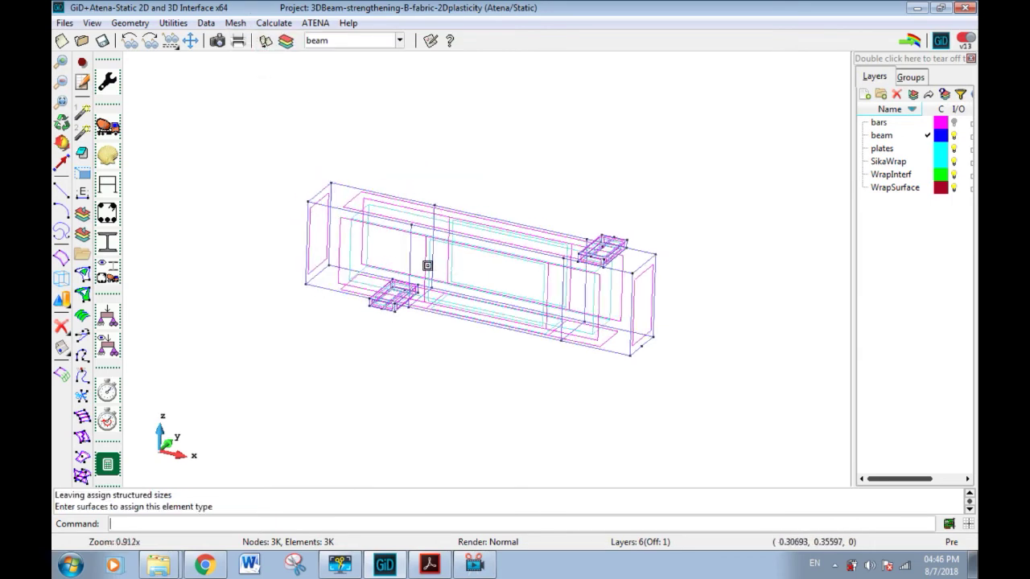
pyautogui.click(455, 283)
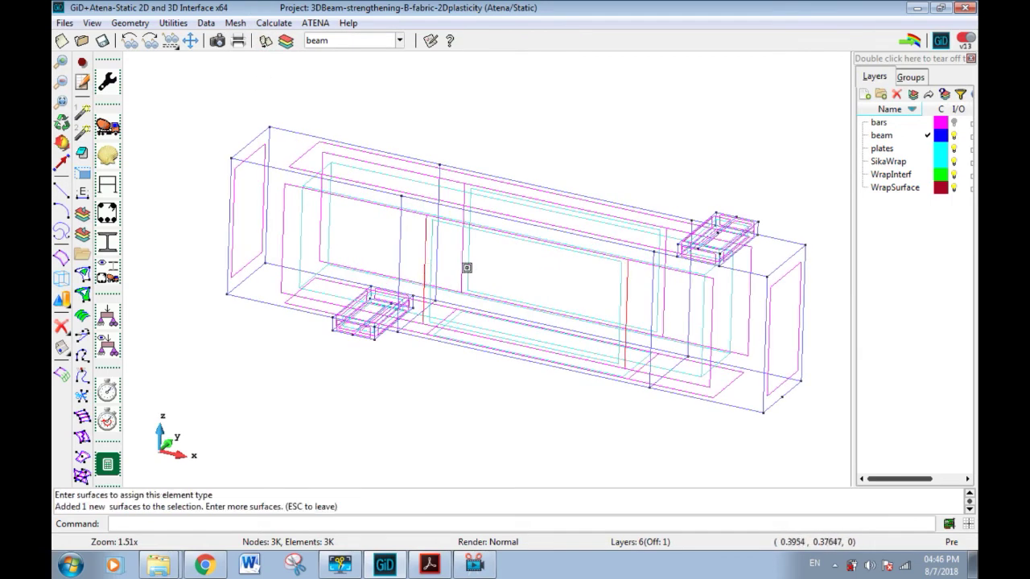
pyautogui.scroll(4, 465, 267)
pyautogui.press('Escape')
# Start a structured mesh size assignment for the fabric surfaces and close the size entry without assigning a value
pyautogui.click(235, 23)
pyautogui.moveTo(257, 54)
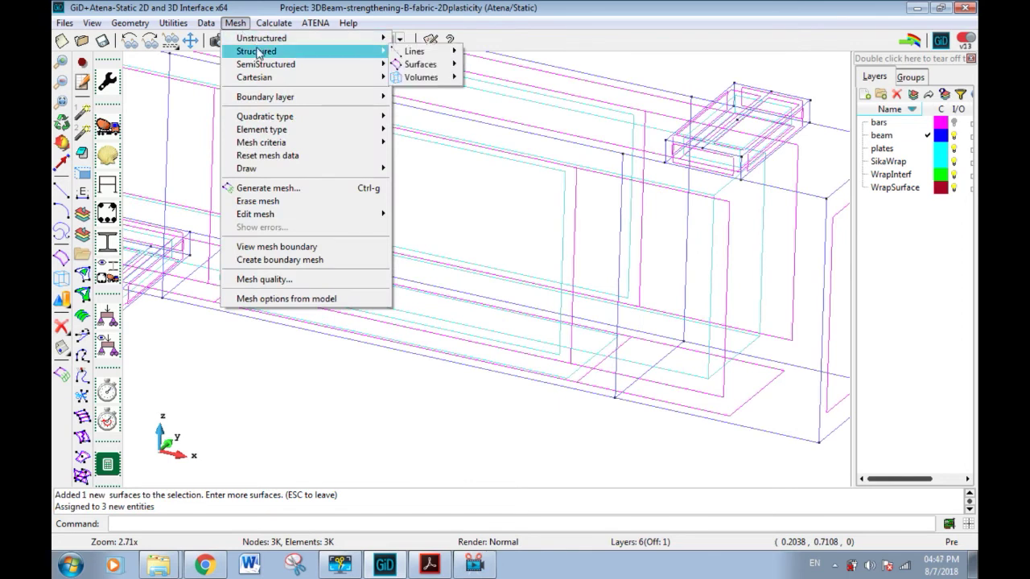
pyautogui.moveTo(420, 64)
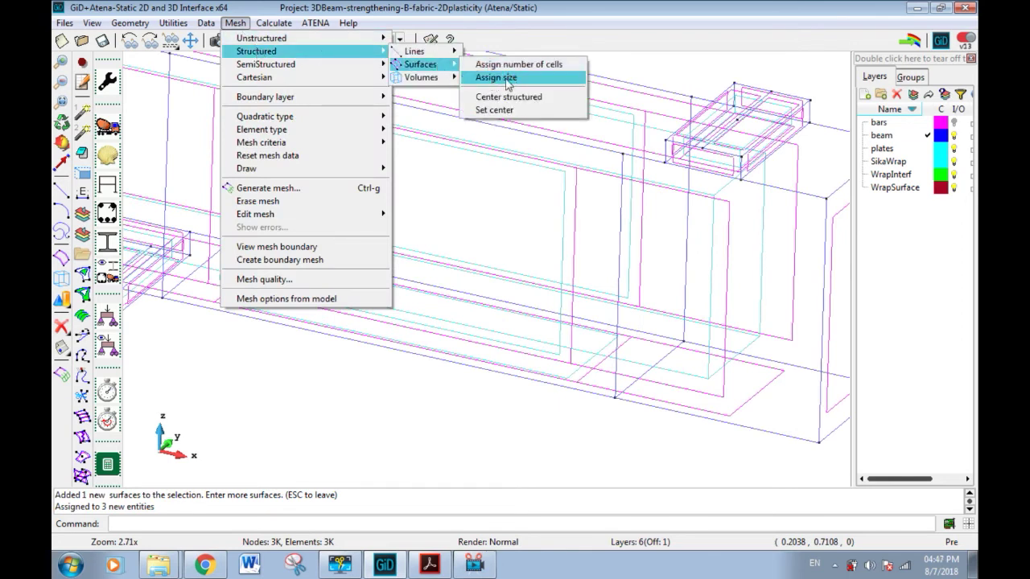
pyautogui.click(482, 84)
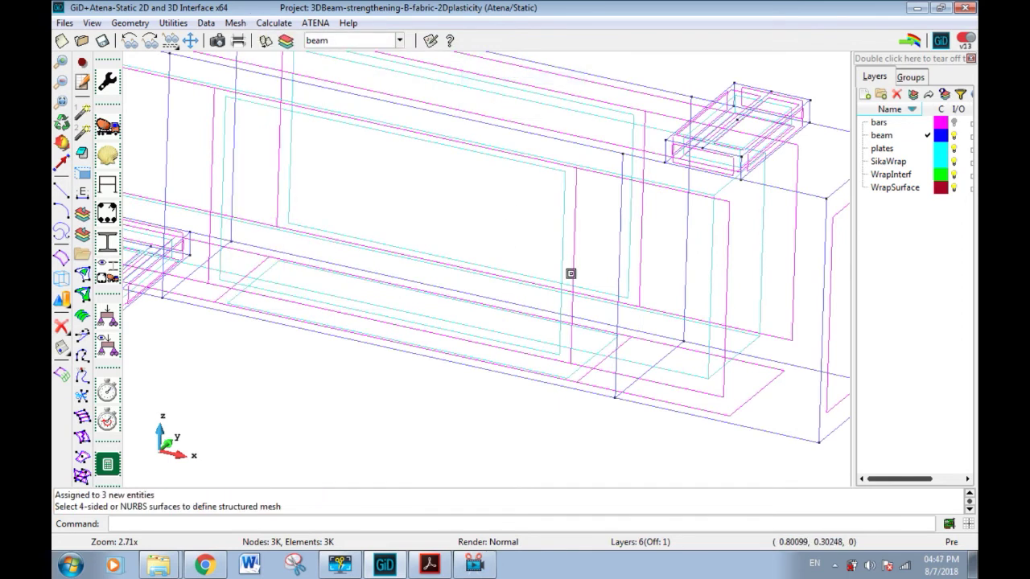
pyautogui.click(576, 283)
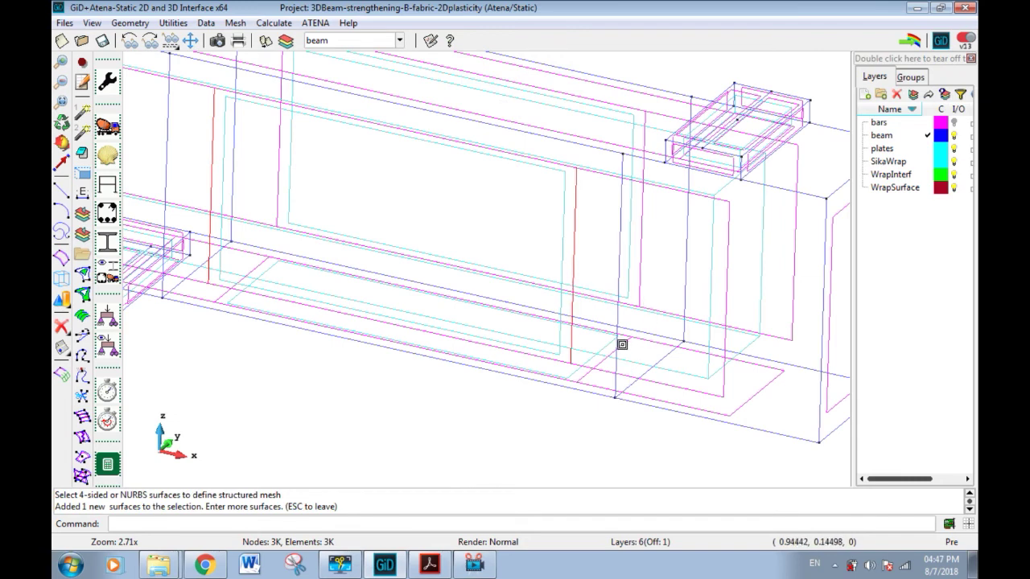
pyautogui.click(656, 314)
pyautogui.press('Escape')
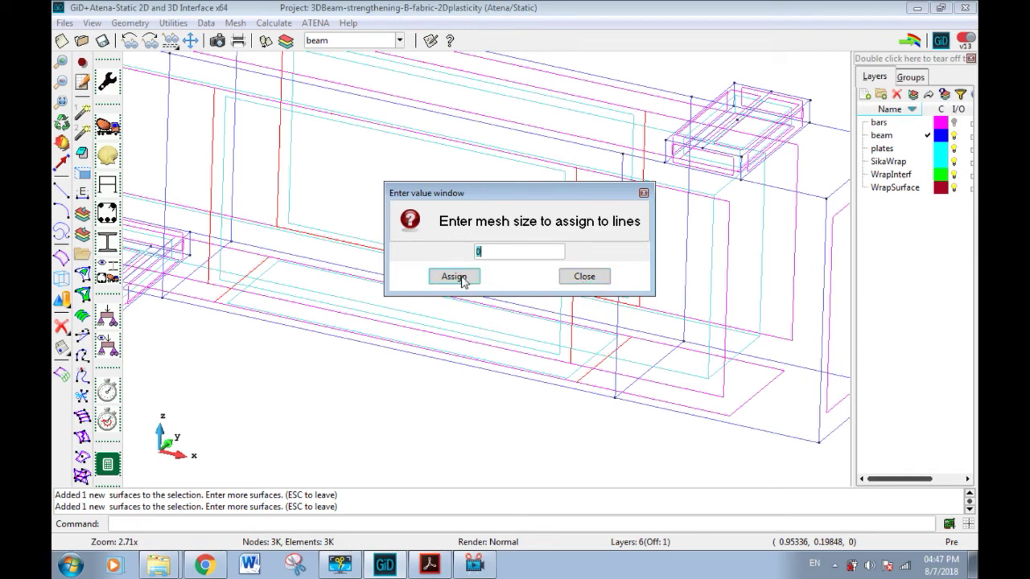
pyautogui.click(601, 278)
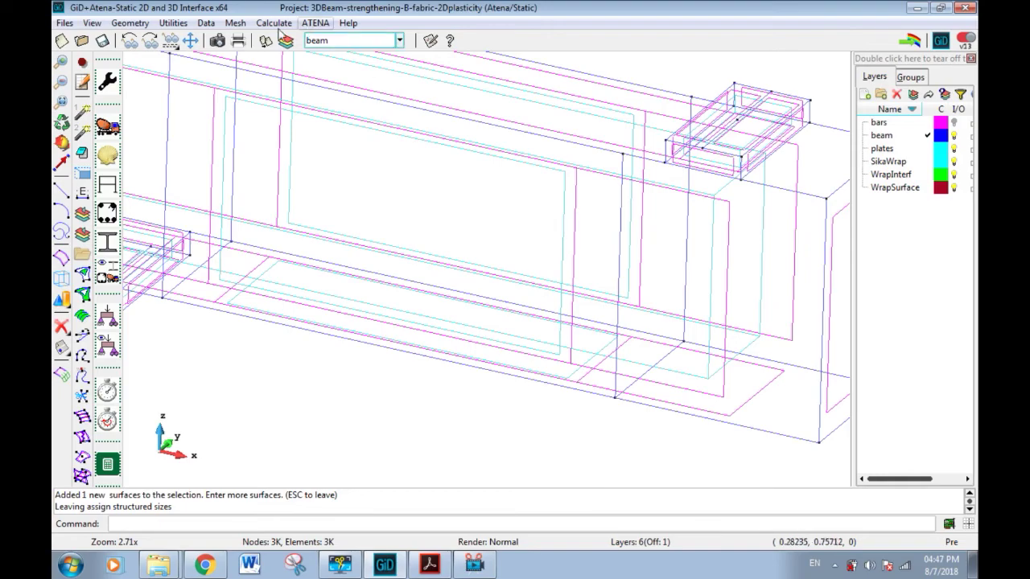
# Display the beam's mesh and render it in Flat mode to inspect the fabric mesh
pyautogui.click(235, 23)
pyautogui.click(61, 375)
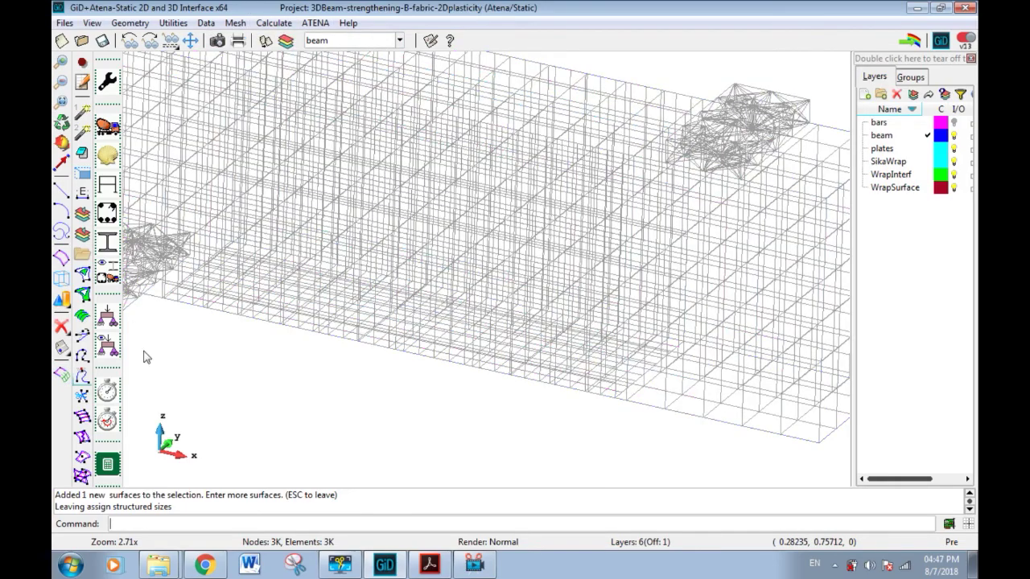
pyautogui.scroll(-3, 544, 207)
pyautogui.scroll(-3, 543, 218)
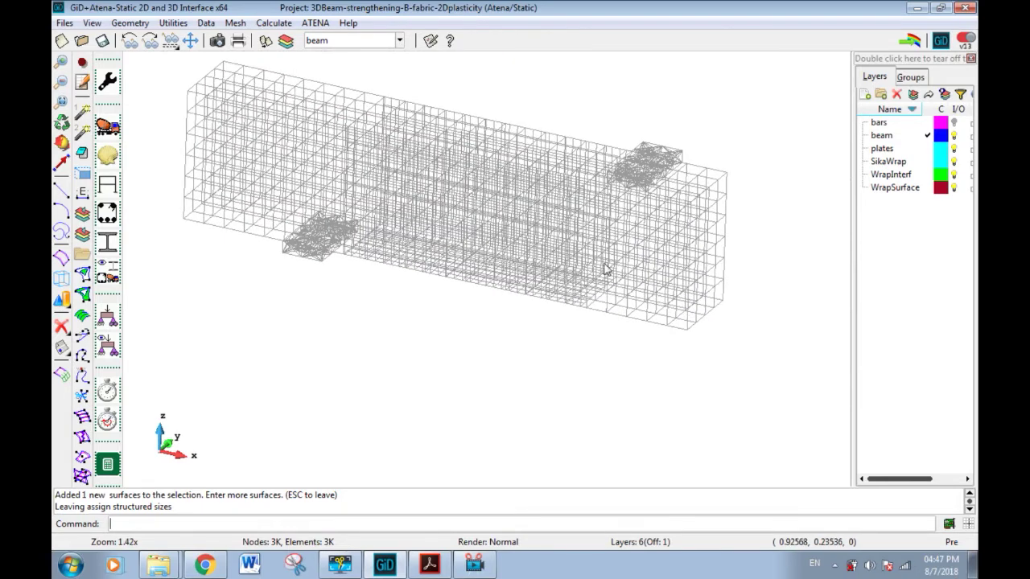
pyautogui.rightClick(427, 331)
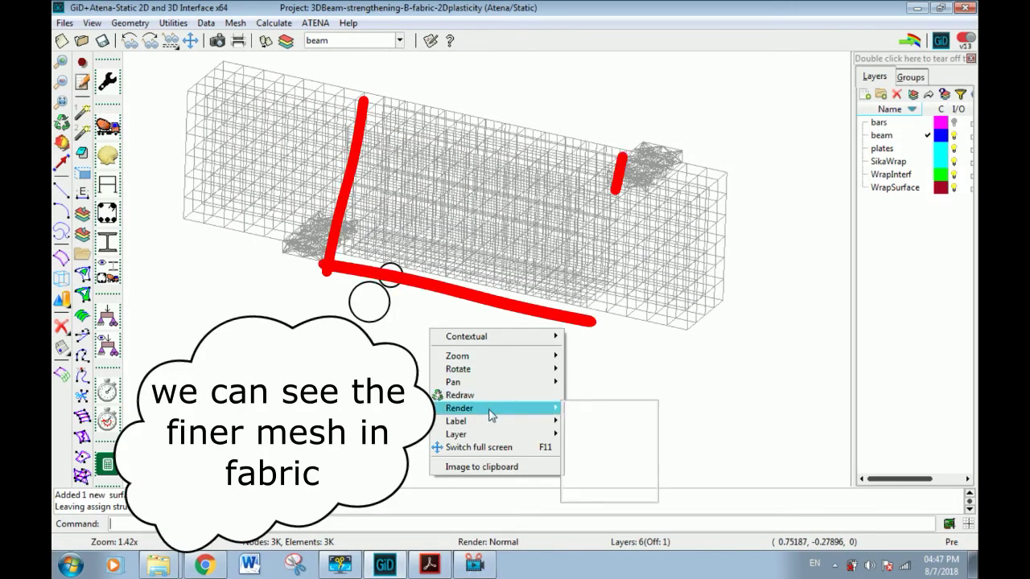
pyautogui.click(613, 423)
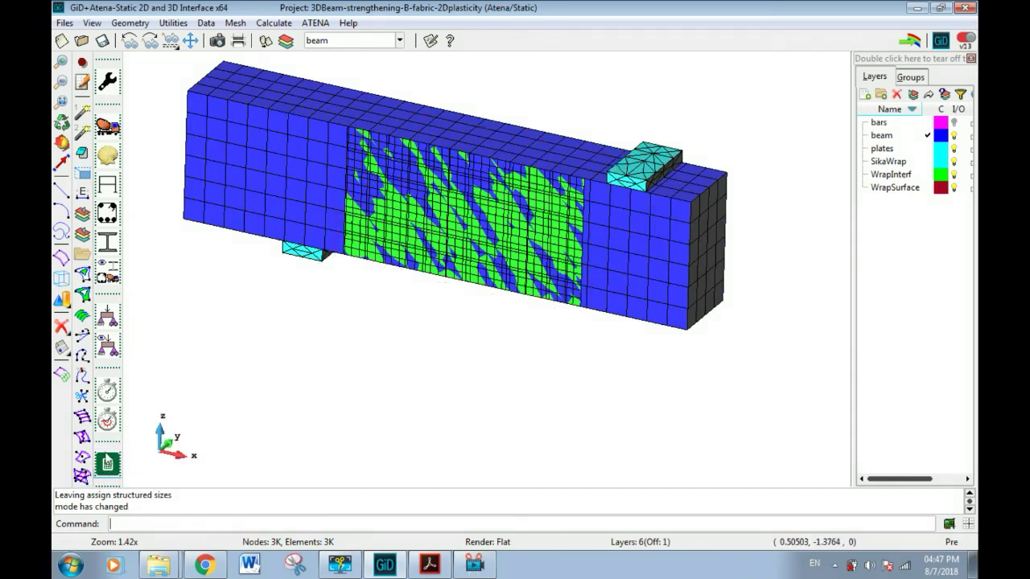
# Start the ATENA analysis and switch to the ATENA Studio window showing the results of model 111
pyautogui.click(107, 465)
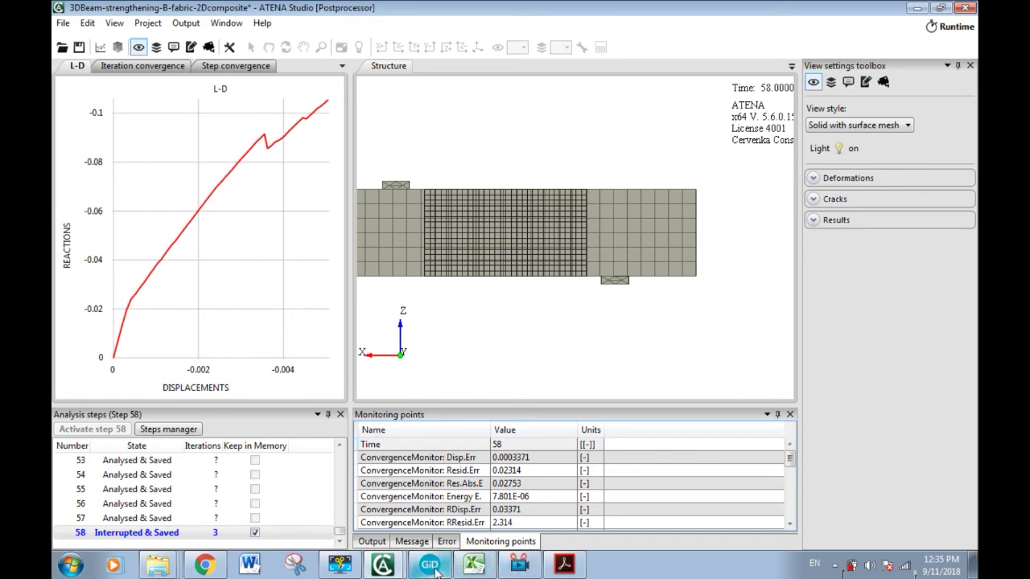
pyautogui.moveTo(521, 573)
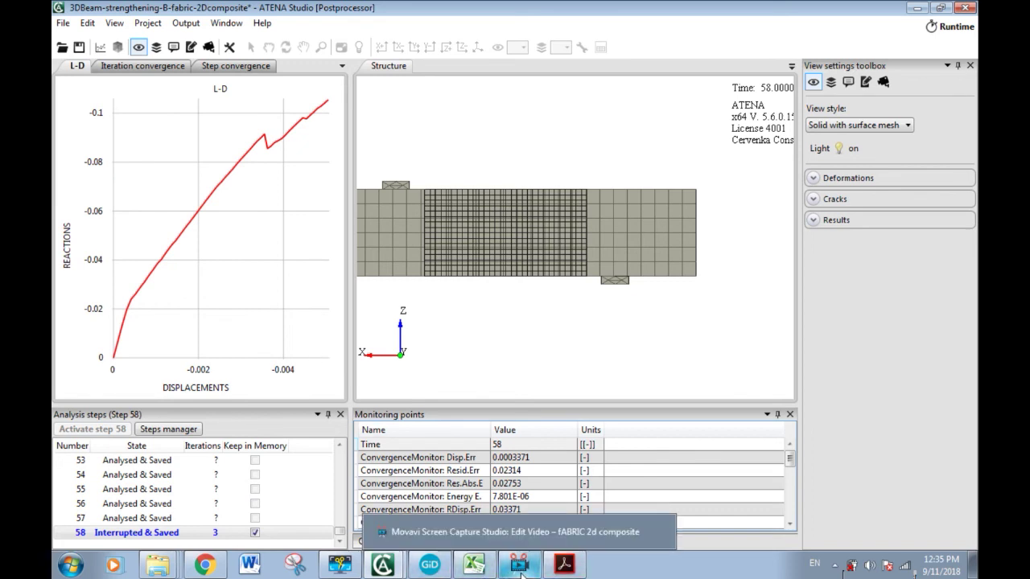
pyautogui.moveTo(383, 565)
pyautogui.click(378, 531)
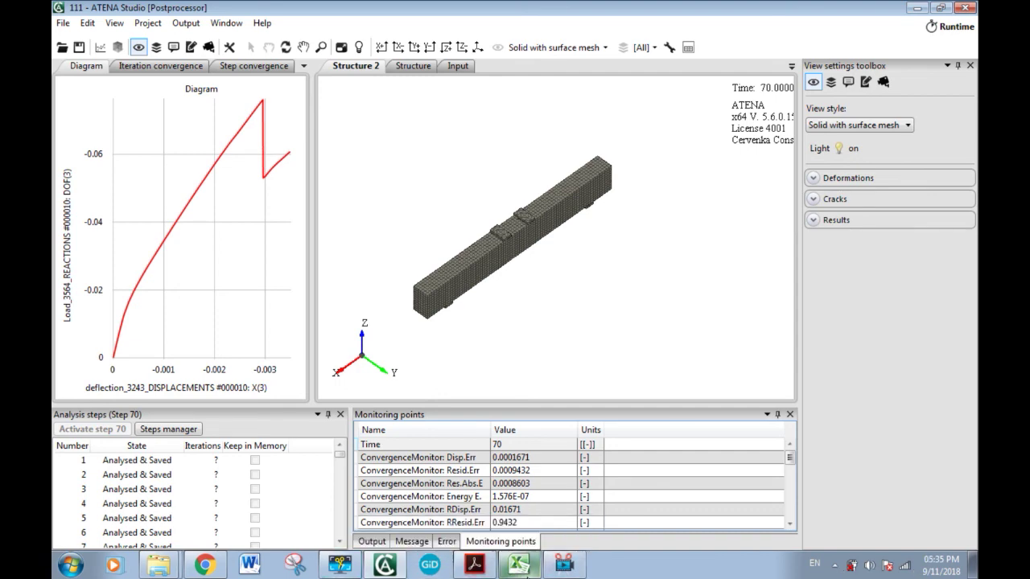
# Switch to Excel and examine the chart comparing the FRP fabric-strengthened and unstrengthened models on Sheet2
pyautogui.click(519, 566)
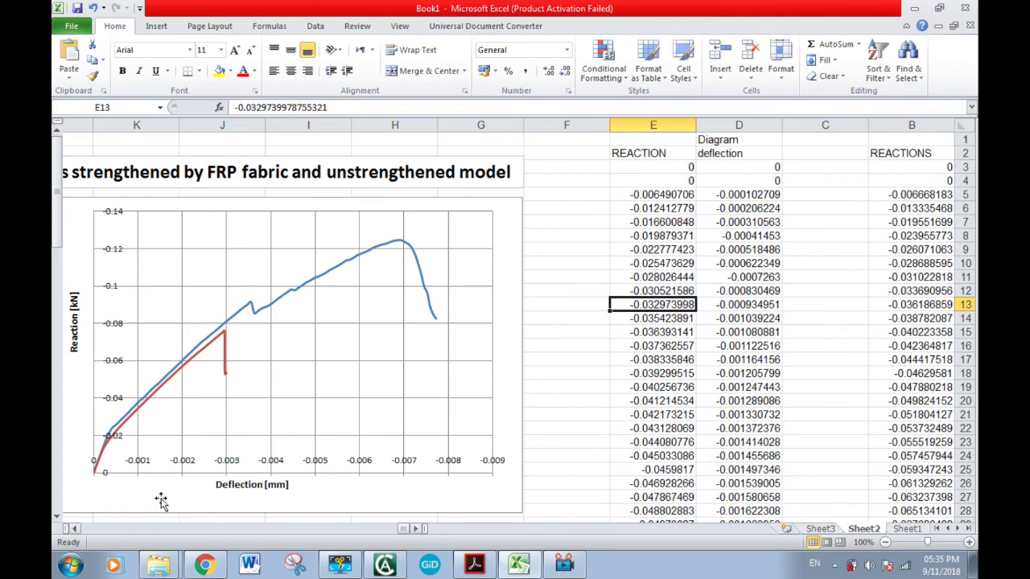
pyautogui.click(77, 529)
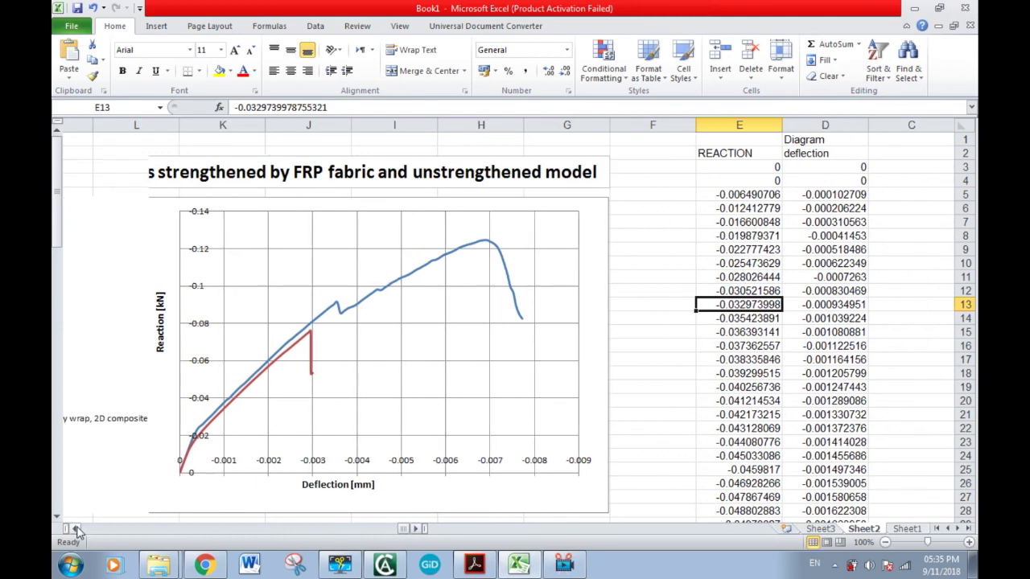
pyautogui.click(77, 529)
pyautogui.click(76, 528)
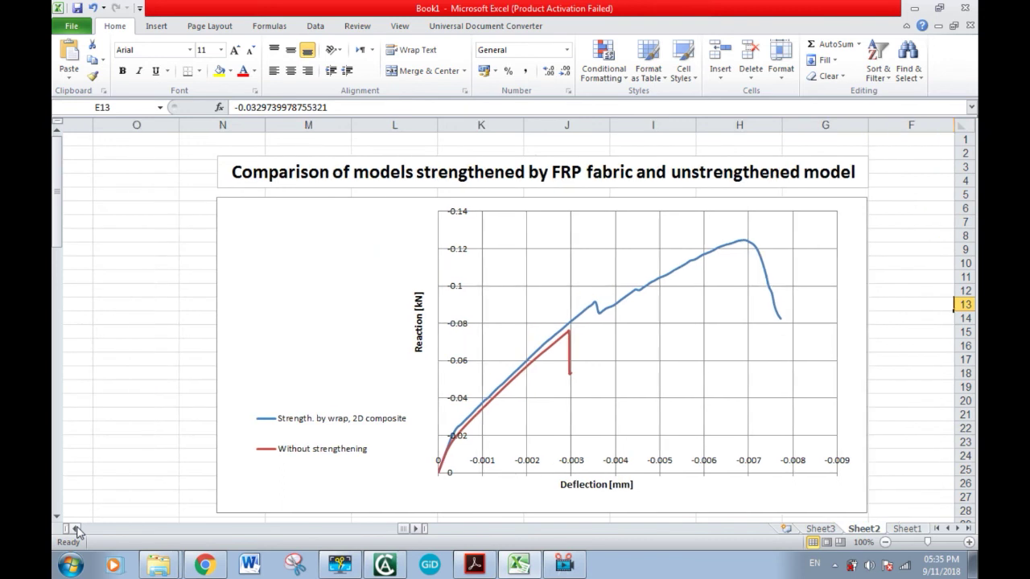